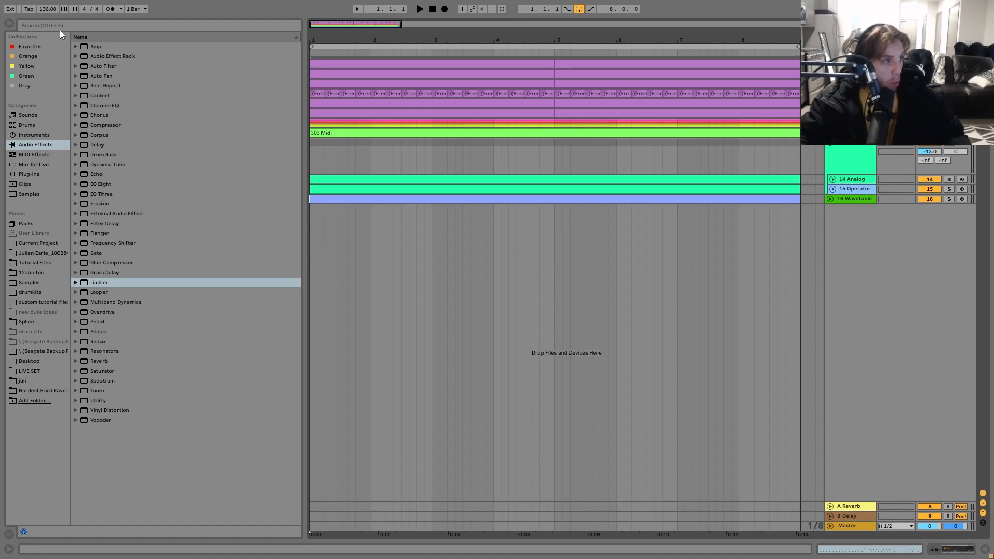
Step: Open the device chain of the sidechain kick track, start playback briefly and solo the track
{"action": "right_click", "coordinate": [410, 110]}
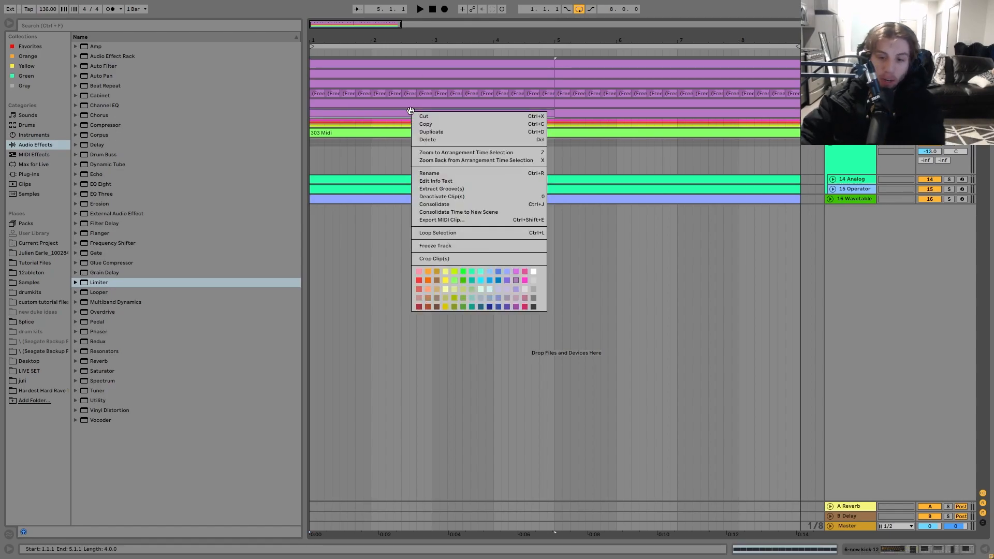
{"action": "left_click", "coordinate": [894, 310]}
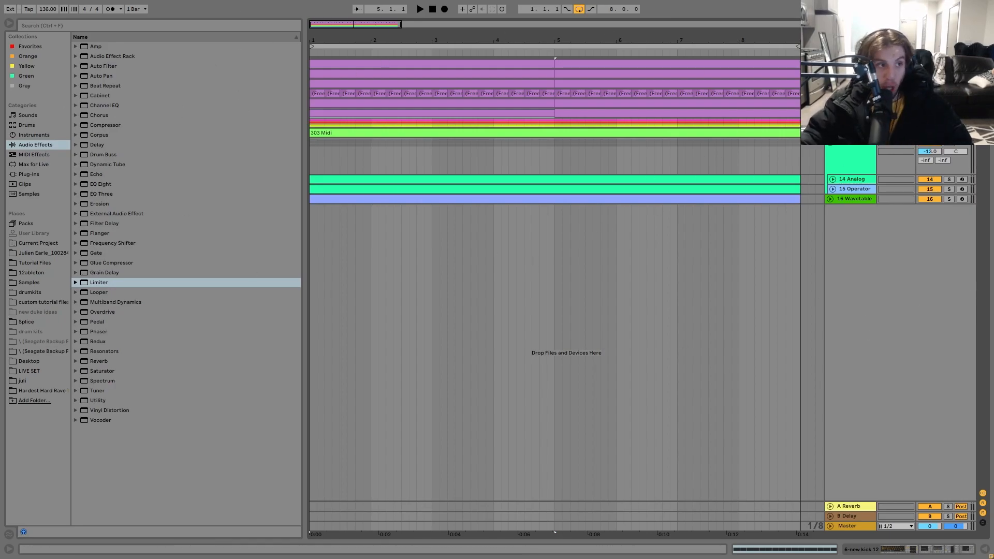
{"action": "double_click", "coordinate": [849, 103]}
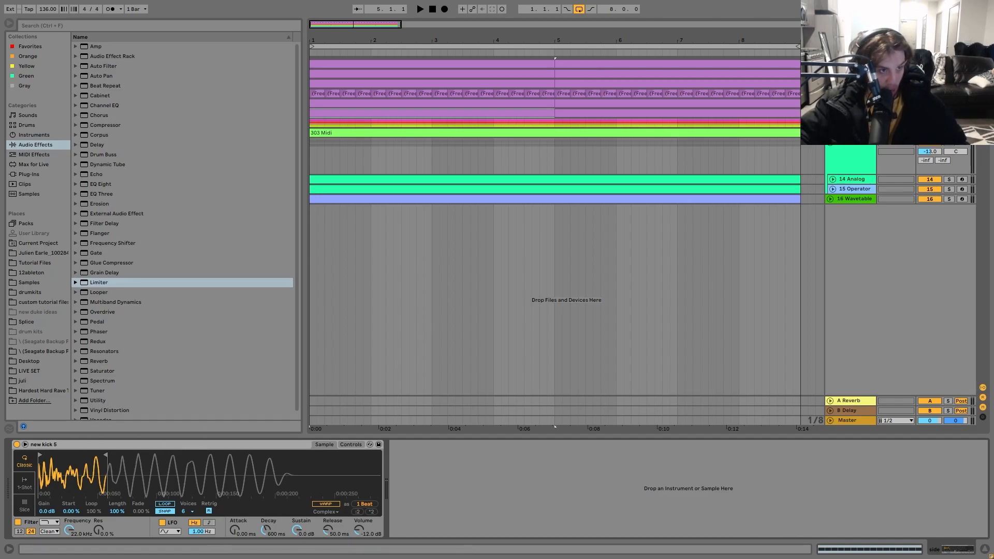
{"action": "key", "text": "space"}
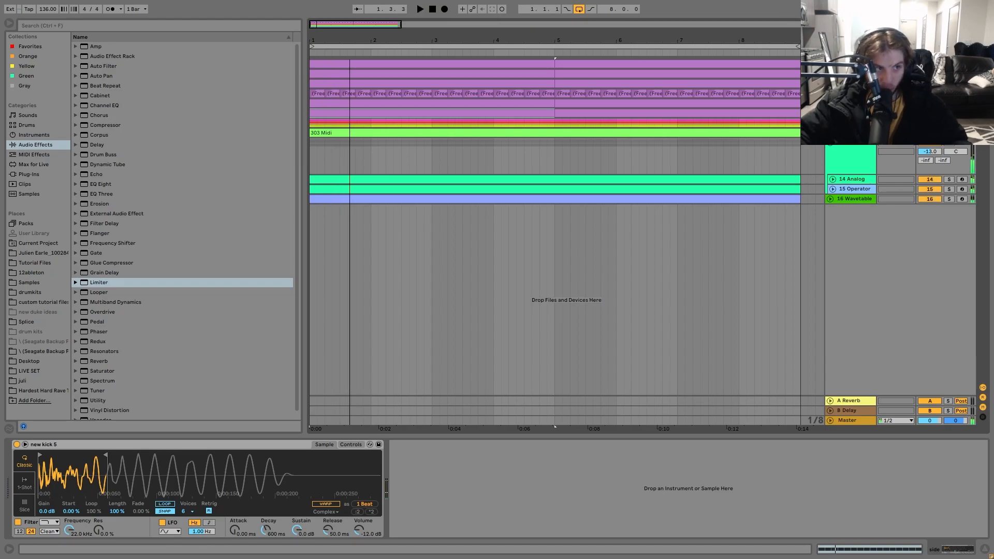
{"action": "key", "text": "s"}
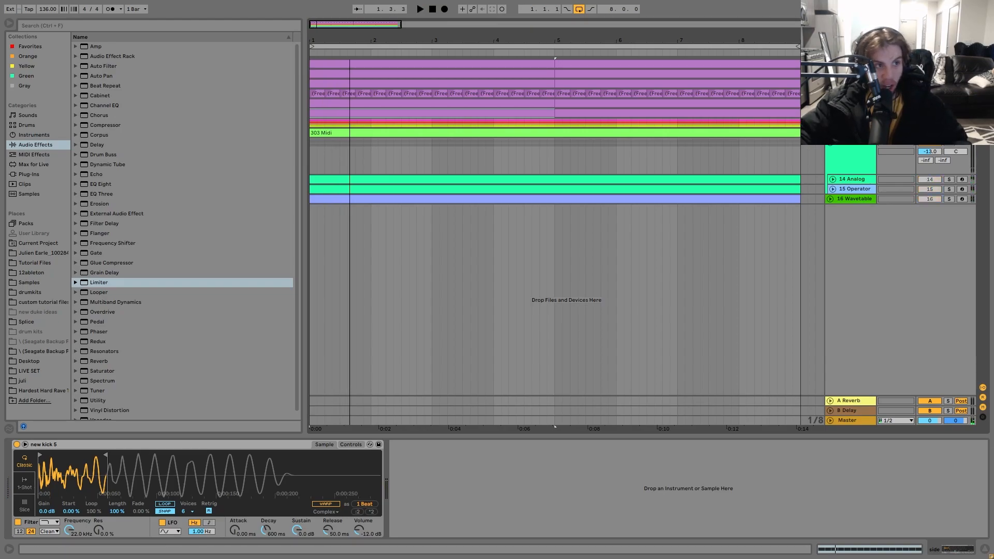
Step: Audition the new kick 5 track and unfold it along with both new kick 12 tracks and freezerumble
{"action": "left_click", "coordinate": [851, 74]}
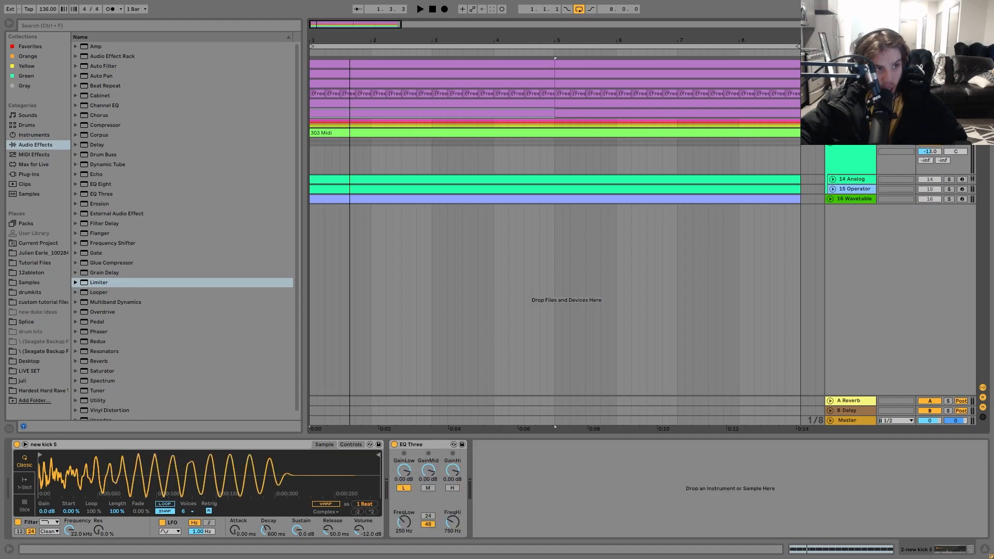
{"action": "key", "text": "space"}
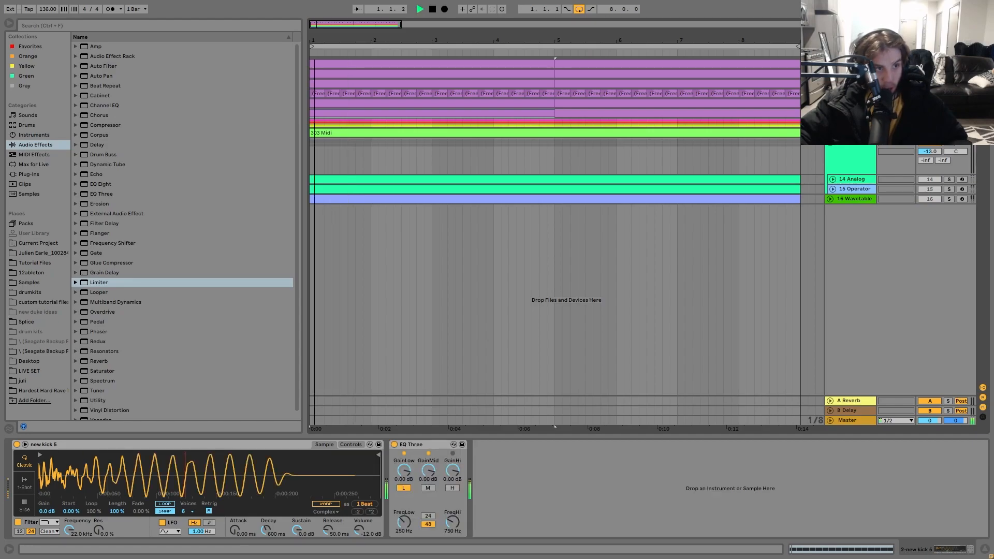
{"action": "left_click", "coordinate": [833, 113]}
{"action": "left_click", "coordinate": [830, 93]}
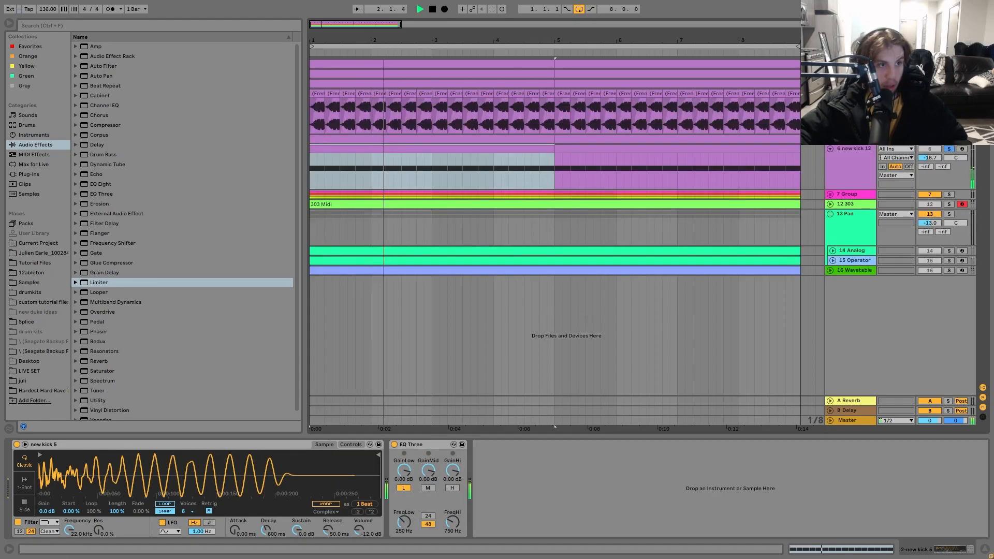
{"action": "left_click", "coordinate": [830, 83]}
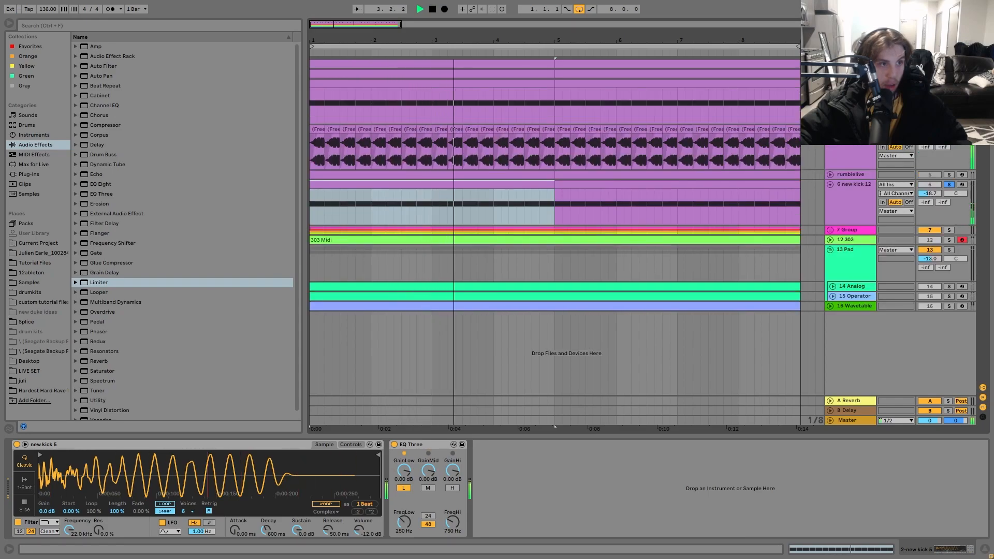
{"action": "left_click", "coordinate": [830, 73]}
{"action": "key", "text": "space"}
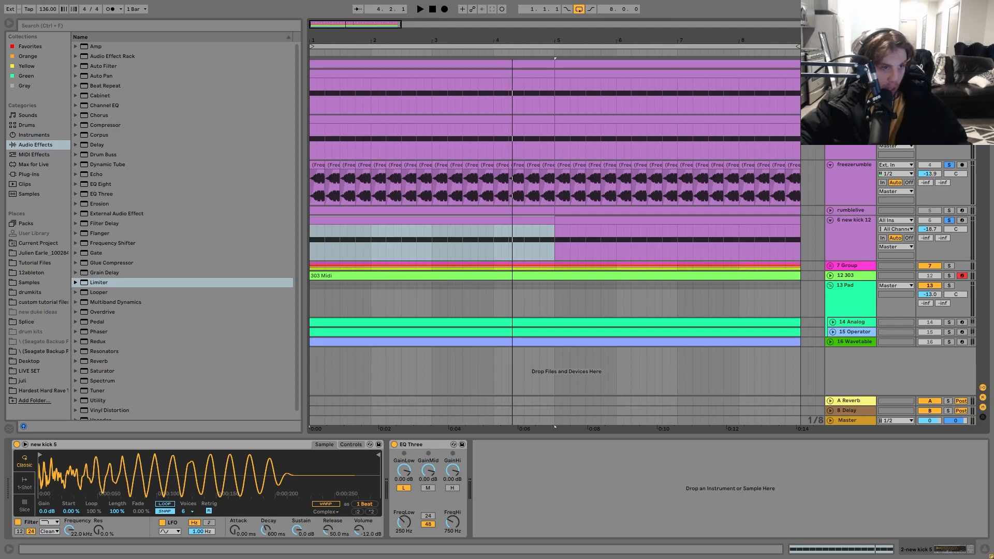
Step: Compare the new kick 5 sound with its EQ Three enabled and bypassed, leaving the EQ enabled
{"action": "key", "text": "space"}
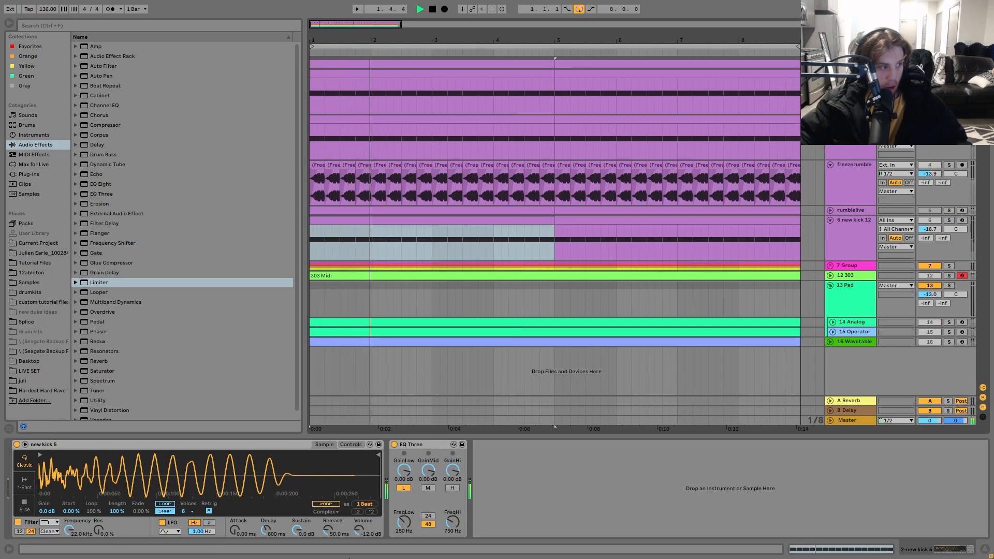
{"action": "key", "text": "space"}
{"action": "left_click", "coordinate": [394, 445]}
{"action": "key", "text": "space"}
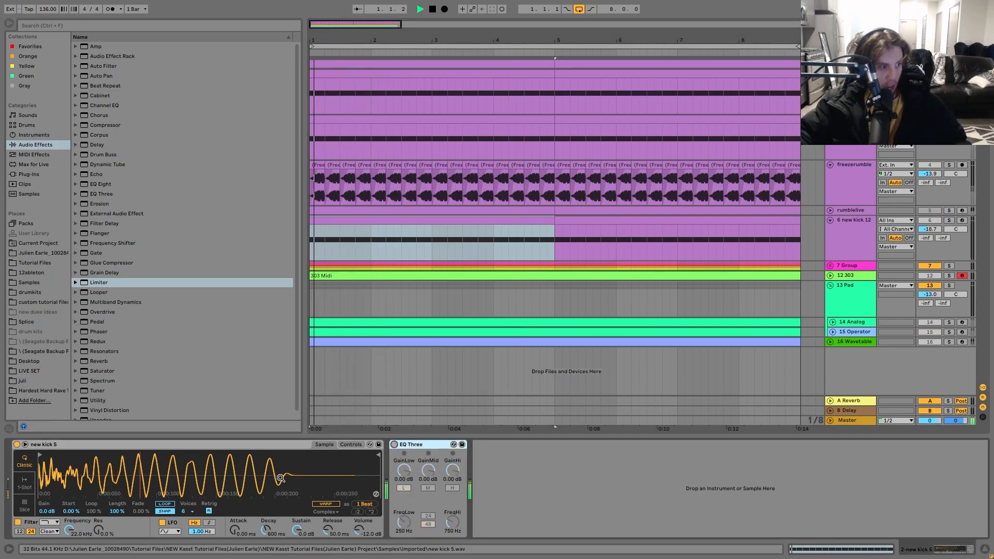
{"action": "left_click", "coordinate": [393, 445]}
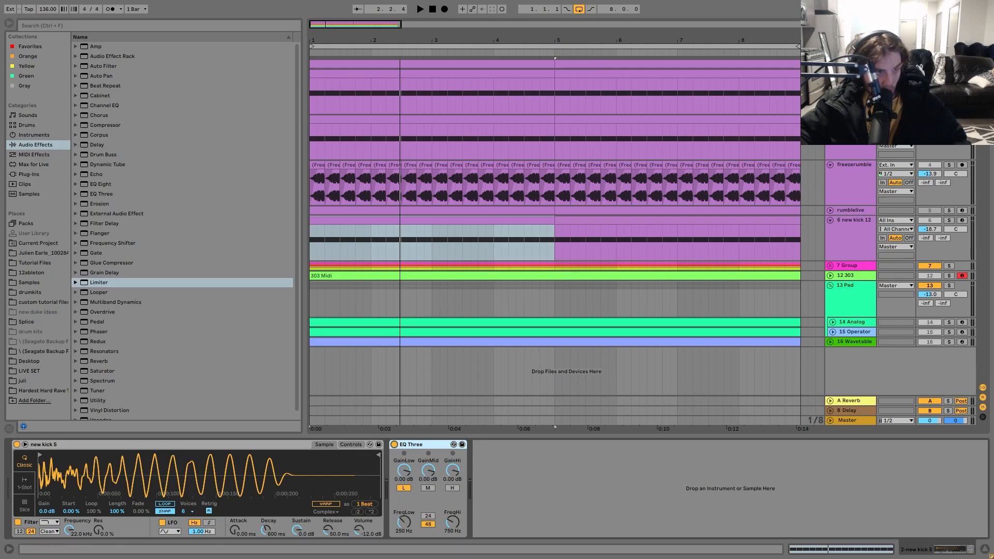
Step: Audition the third track's new kick 12 sound, briefly bypassing its EQ Three for comparison
{"action": "left_click", "coordinate": [851, 119]}
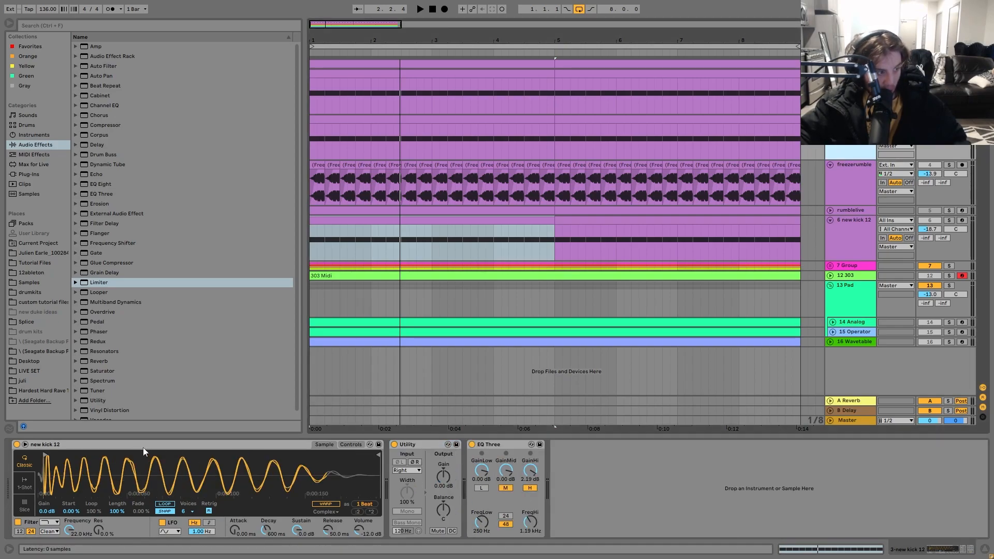
{"action": "key", "text": "space"}
{"action": "left_click", "coordinate": [472, 444]}
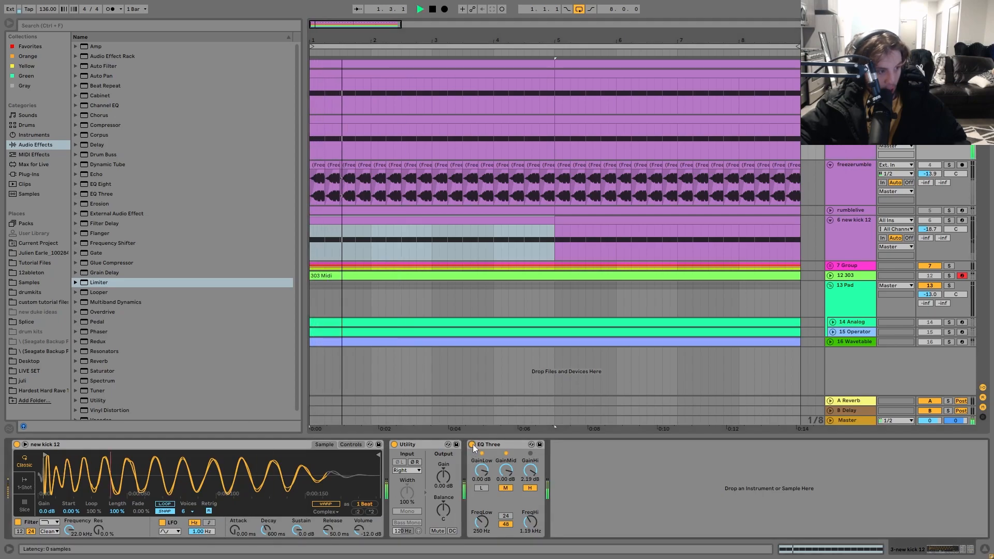
{"action": "left_click", "coordinate": [472, 444]}
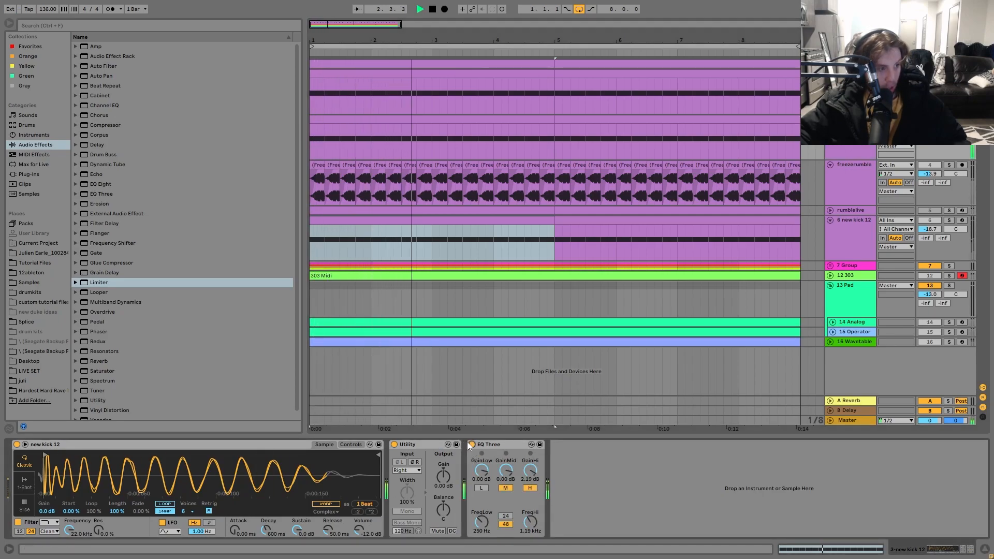
{"action": "key", "text": "space"}
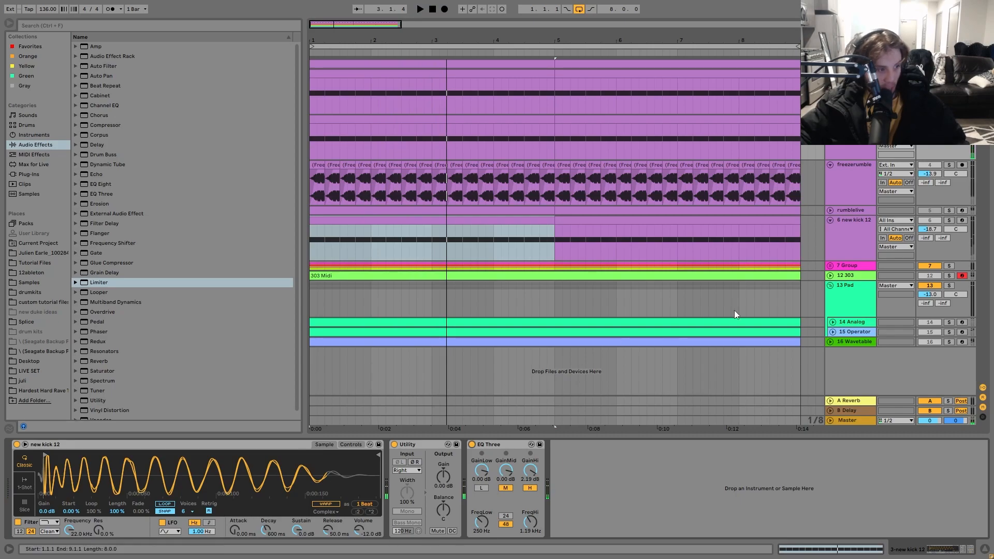
{"action": "key", "text": "space"}
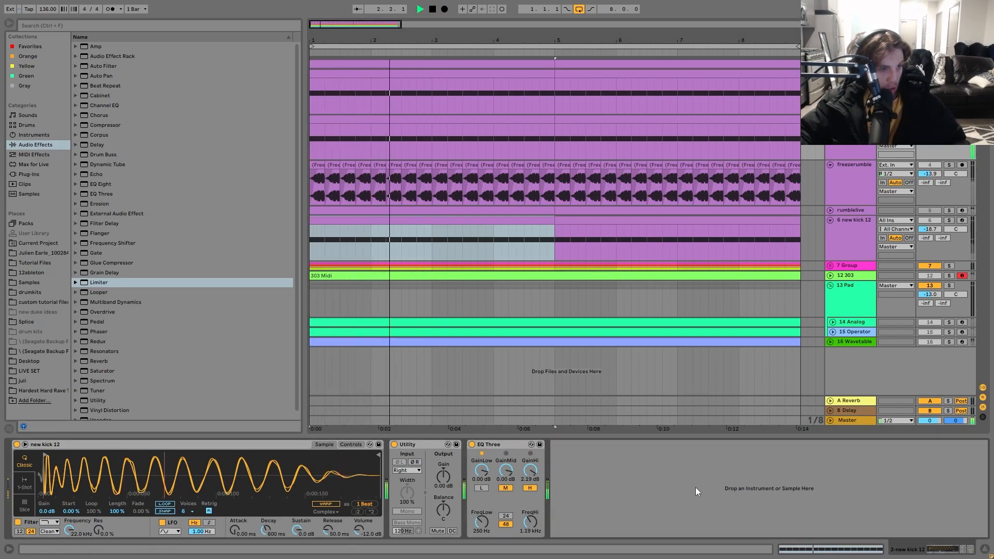
{"action": "key", "text": "space"}
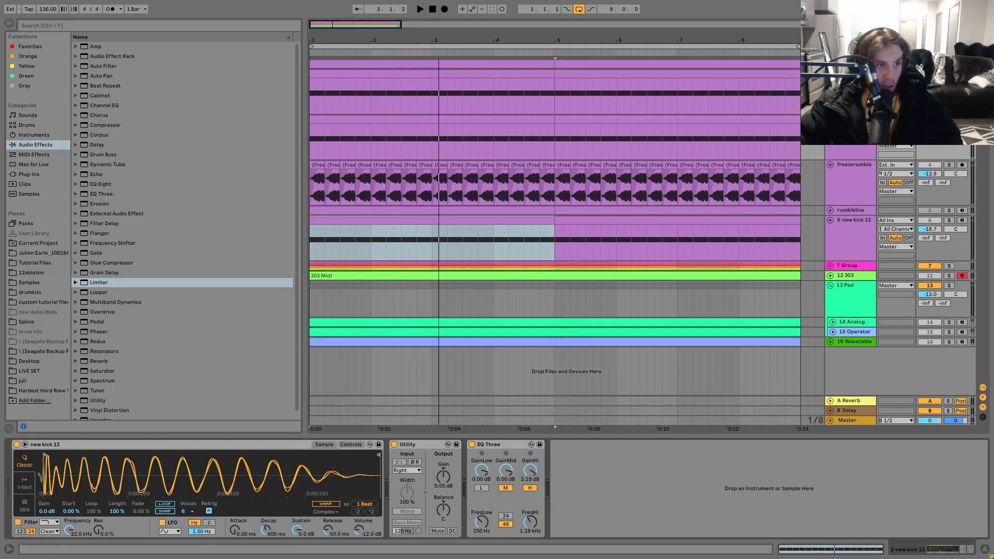
Step: Return to the new kick 5 devices, audition the kick without EQ Three and re-enable the EQ
{"action": "left_click", "coordinate": [850, 81]}
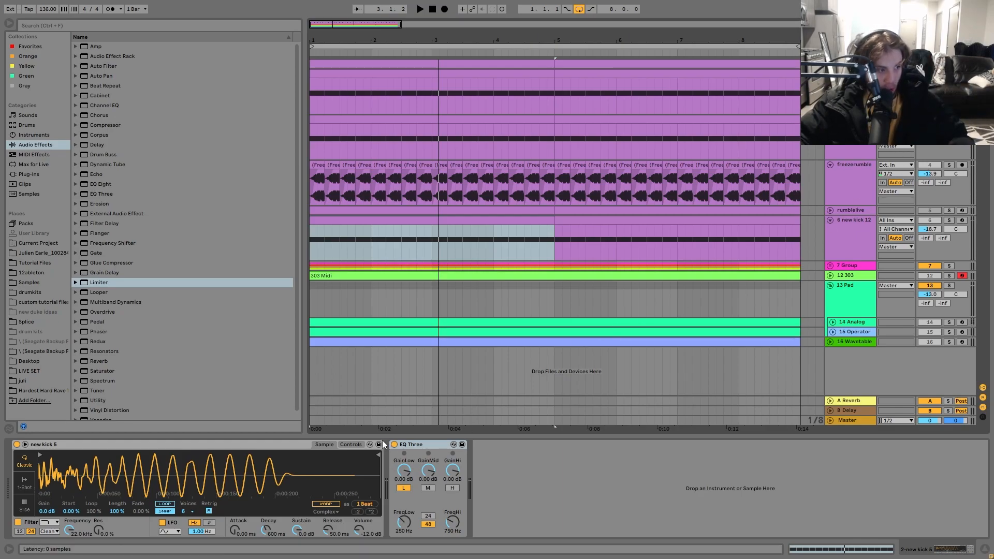
{"action": "left_click", "coordinate": [395, 445]}
{"action": "key", "text": "space"}
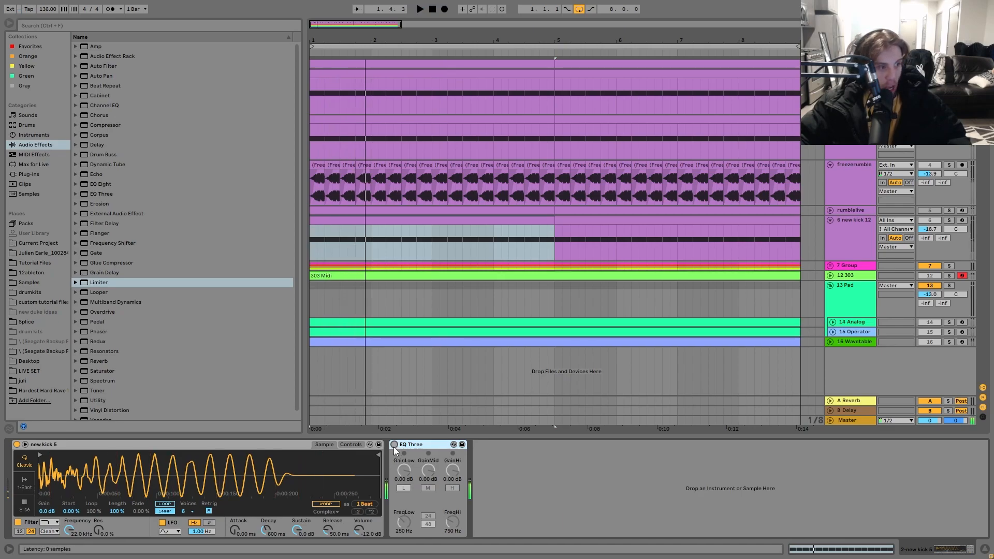
{"action": "left_click", "coordinate": [394, 445]}
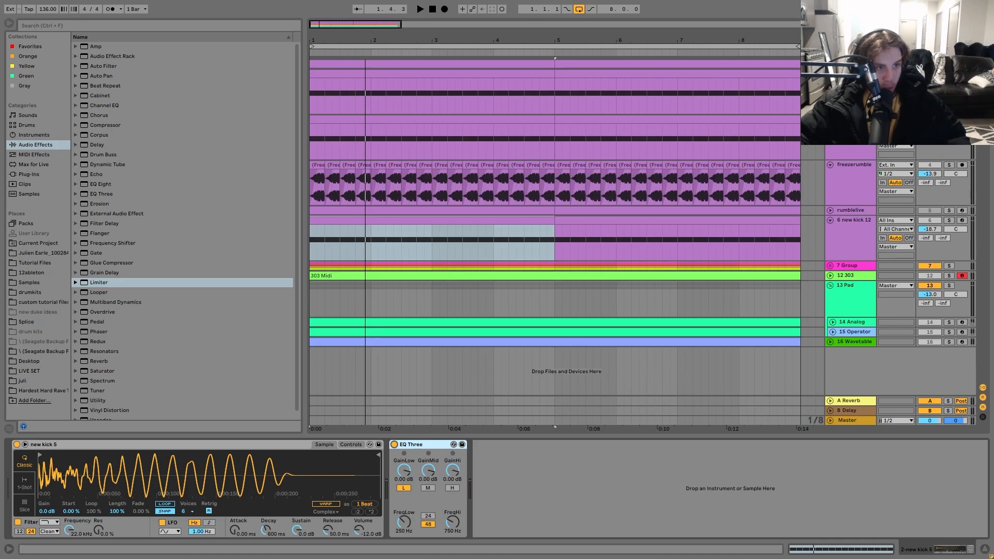
Step: Audition the third track's new kick 12 with EQ Three bypassed from the start, and re-enable the EQ
{"action": "left_click", "coordinate": [846, 146]}
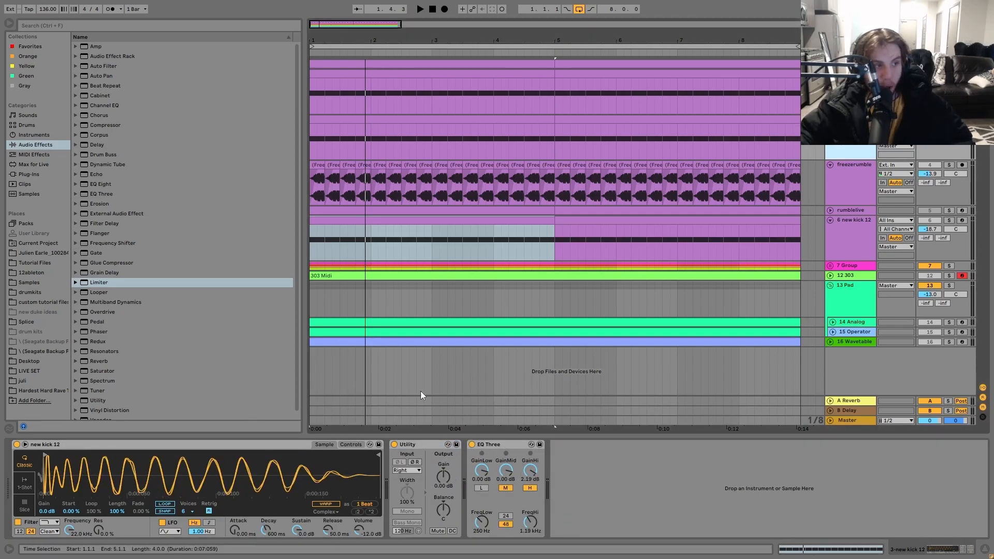
{"action": "left_click", "coordinate": [472, 444]}
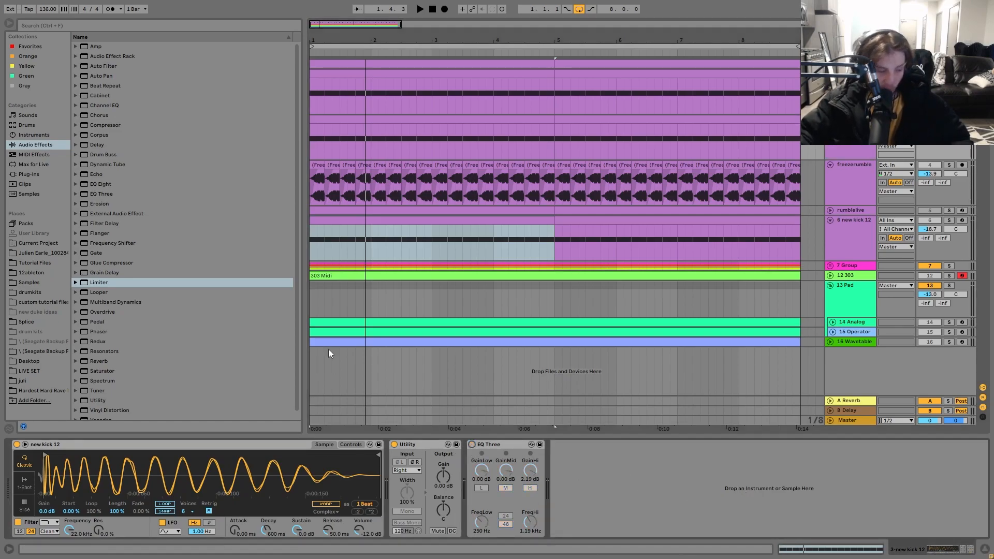
{"action": "key", "text": "space"}
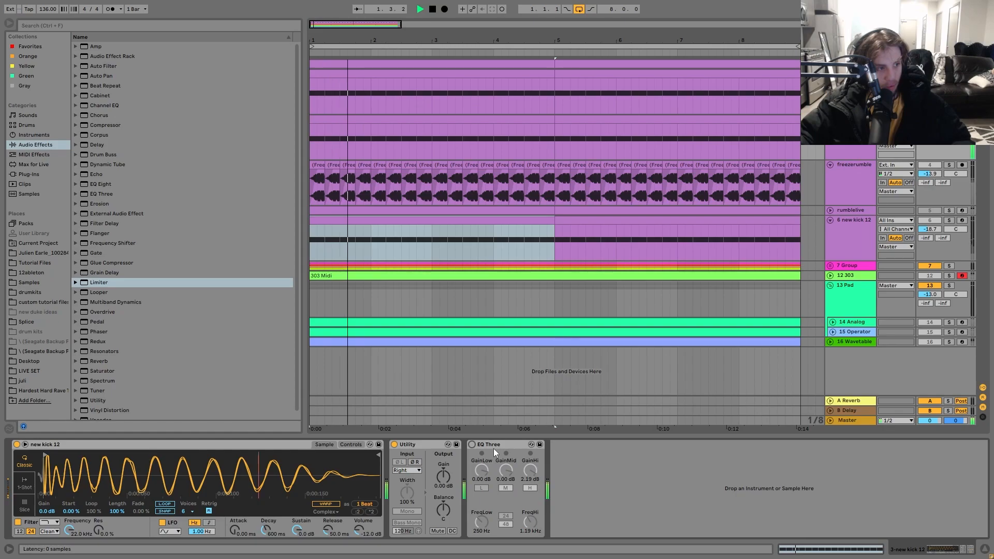
{"action": "left_click", "coordinate": [472, 445]}
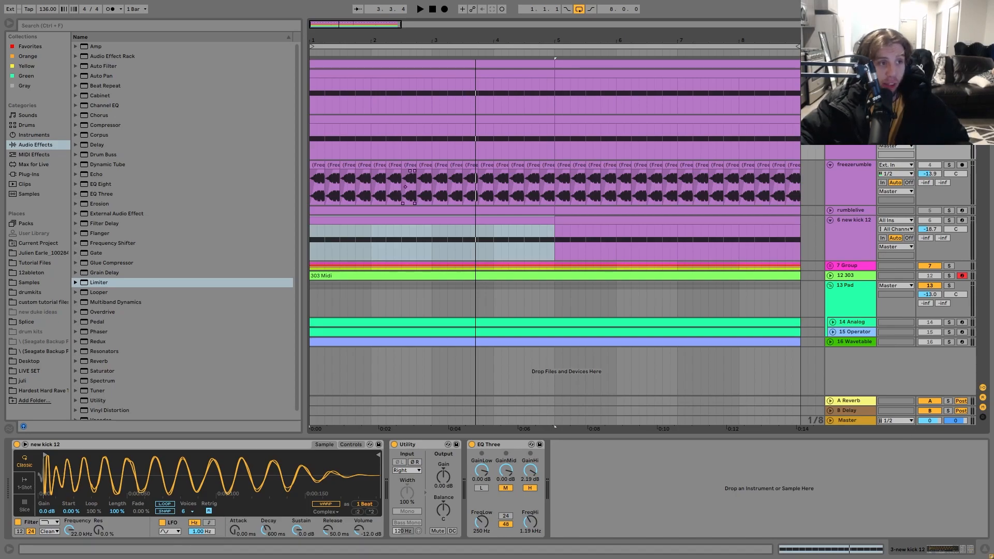
Step: Solo the freezerumble audio track, audition it and view its device chain
{"action": "left_click", "coordinate": [948, 164]}
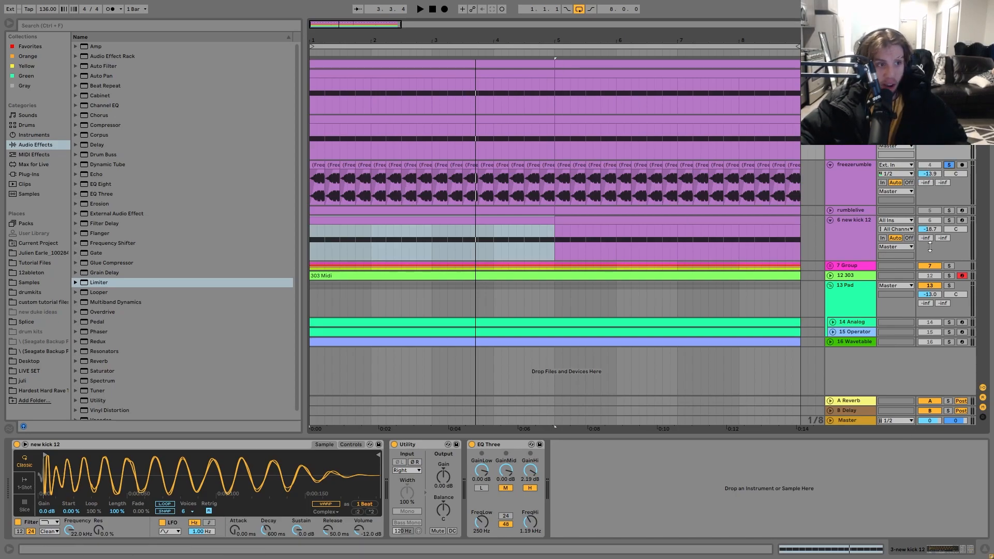
{"action": "key", "text": "space"}
{"action": "left_click", "coordinate": [844, 183]}
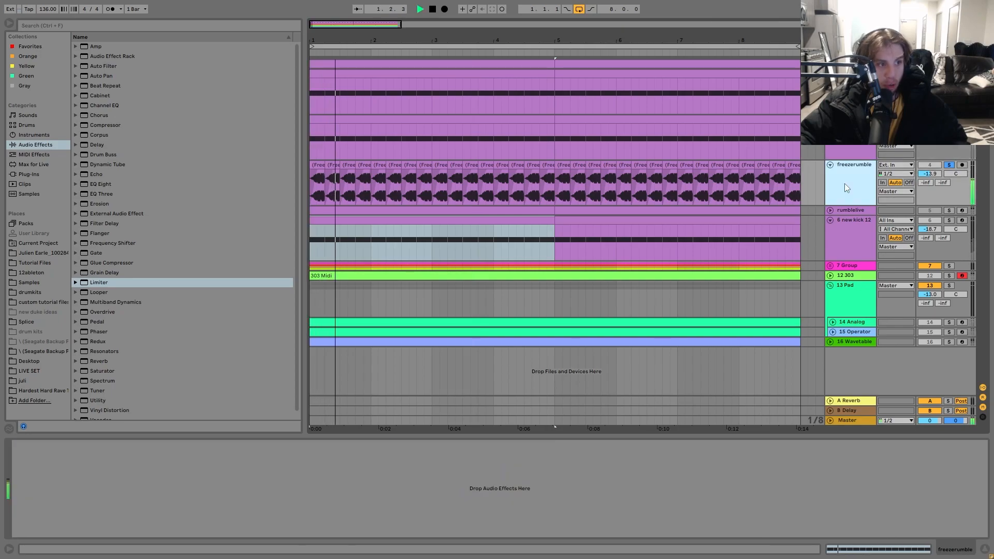
{"action": "key", "text": "space"}
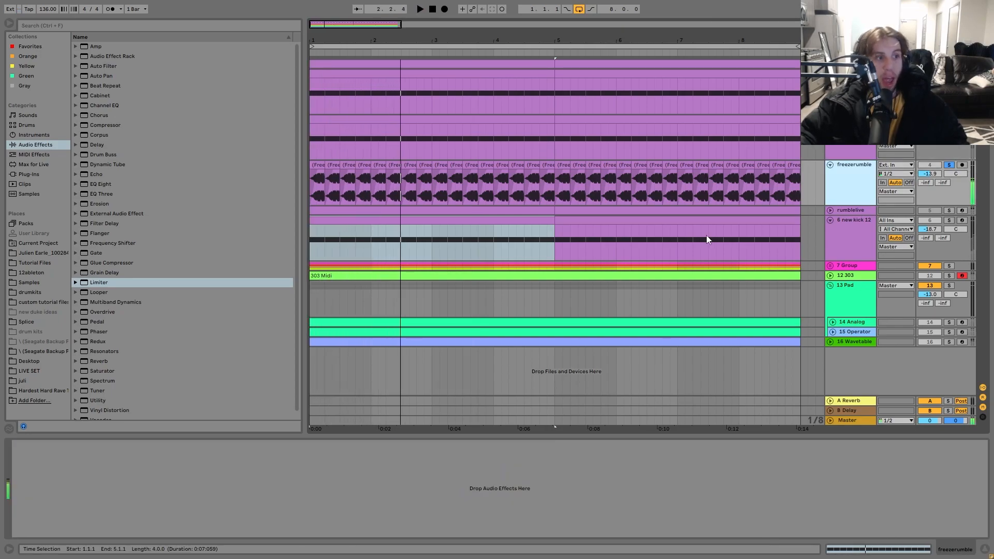
Step: Solo and unfold the rumblelive track, and play it while examining its effect chain through to Utility
{"action": "left_click", "coordinate": [947, 211]}
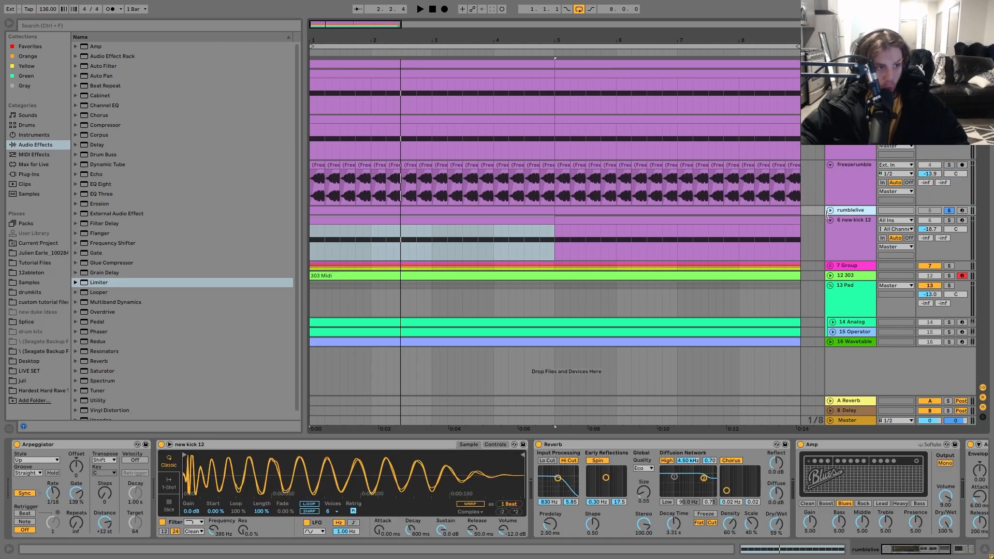
{"action": "left_click", "coordinate": [830, 211]}
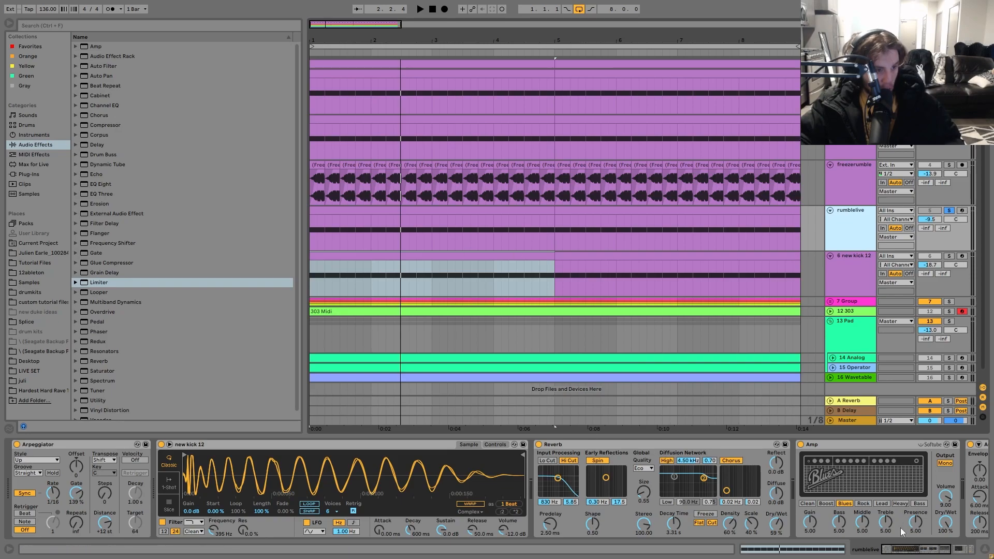
{"action": "key", "text": "space"}
{"action": "scroll", "coordinate": [915, 523], "scroll_direction": "down", "scroll_amount": 5}
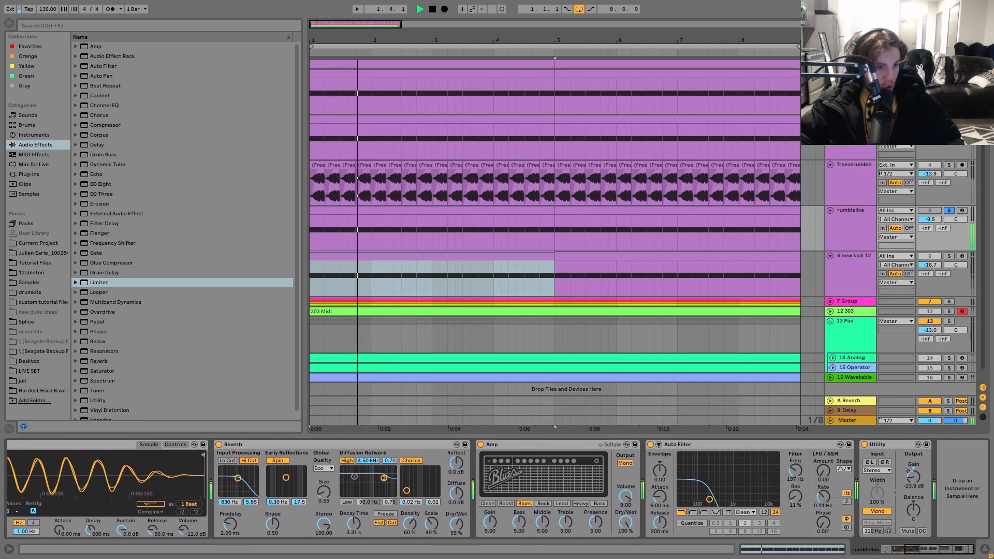
{"action": "key", "text": "space"}
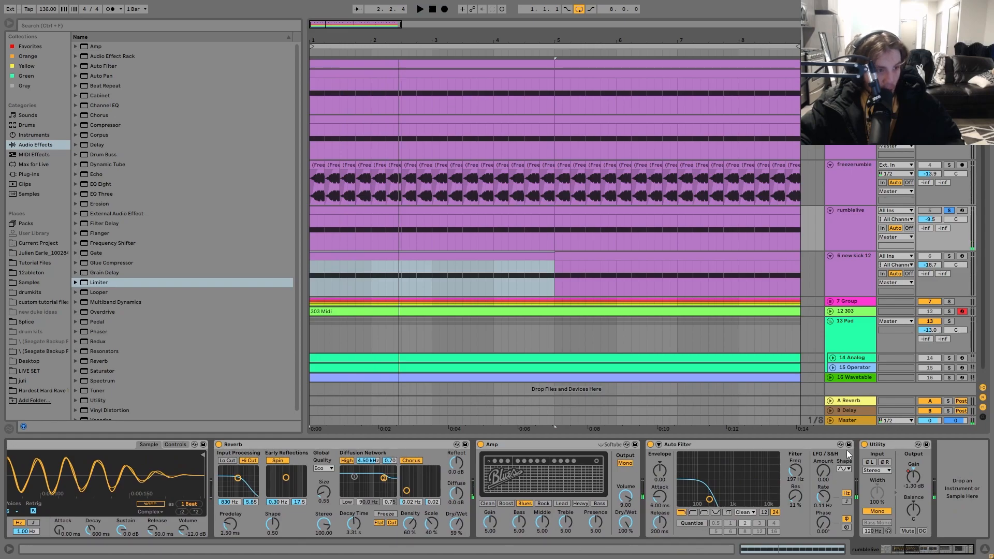
Step: Delete the Utility device at the end of the rumblelive chain and audition the rumble
{"action": "left_click", "coordinate": [865, 445]}
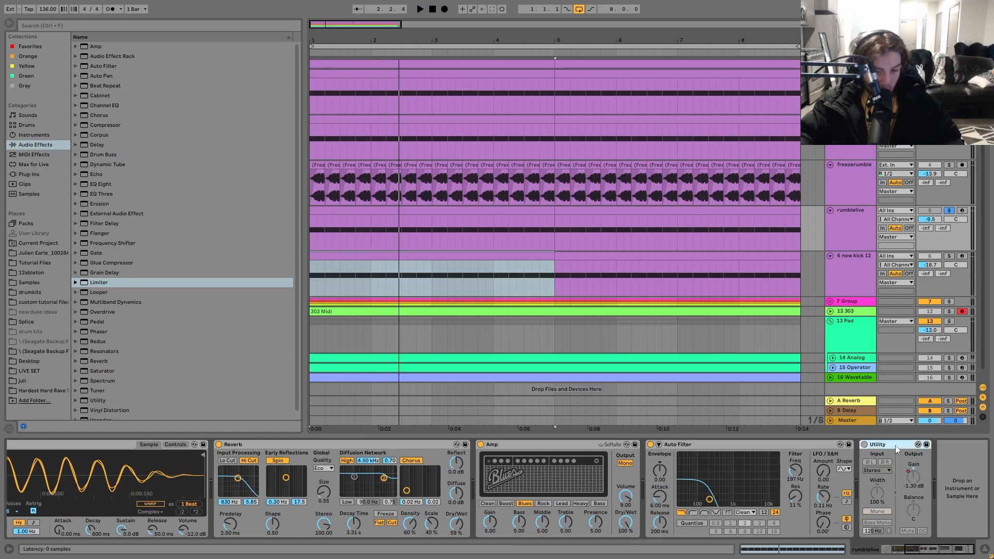
{"action": "key", "text": "Delete"}
{"action": "key", "text": "space"}
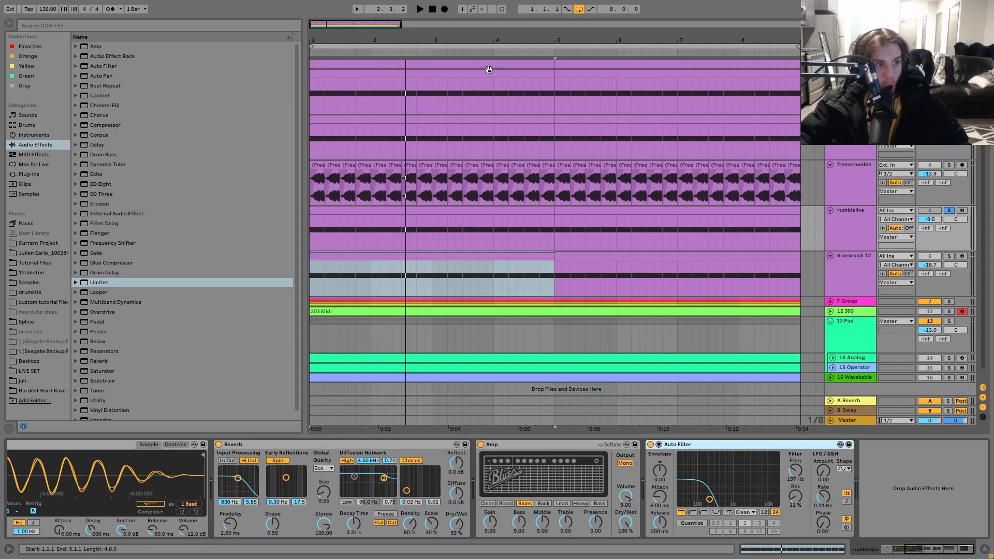
Step: Select the first four bars of the rumblelive clip, audition them and select the rumblelive track
{"action": "left_click", "coordinate": [431, 214]}
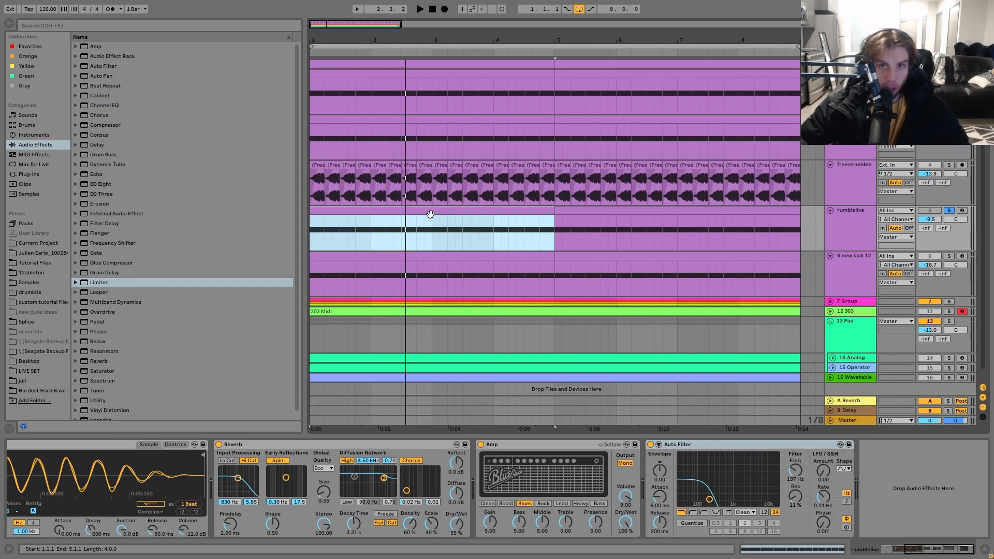
{"action": "key", "text": "space"}
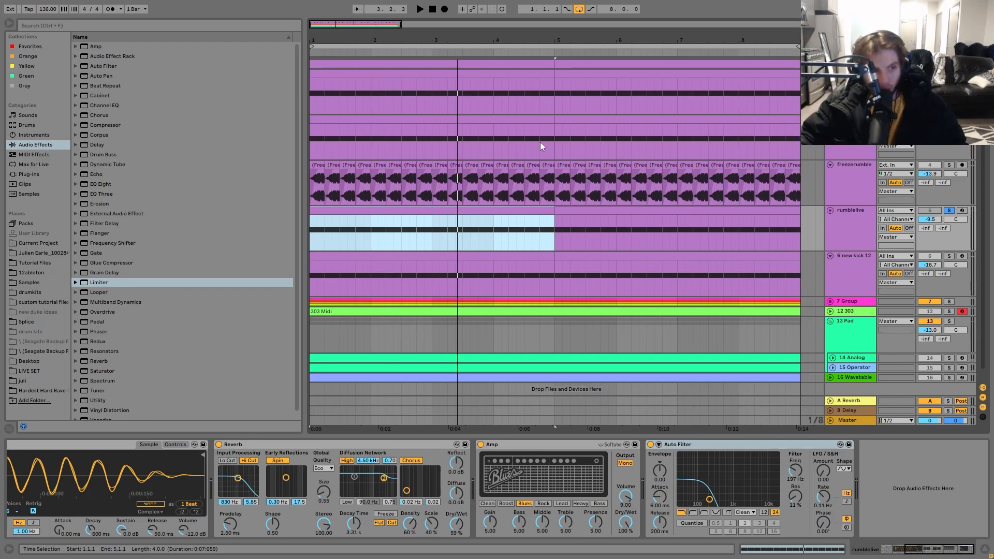
{"action": "left_click", "coordinate": [867, 228]}
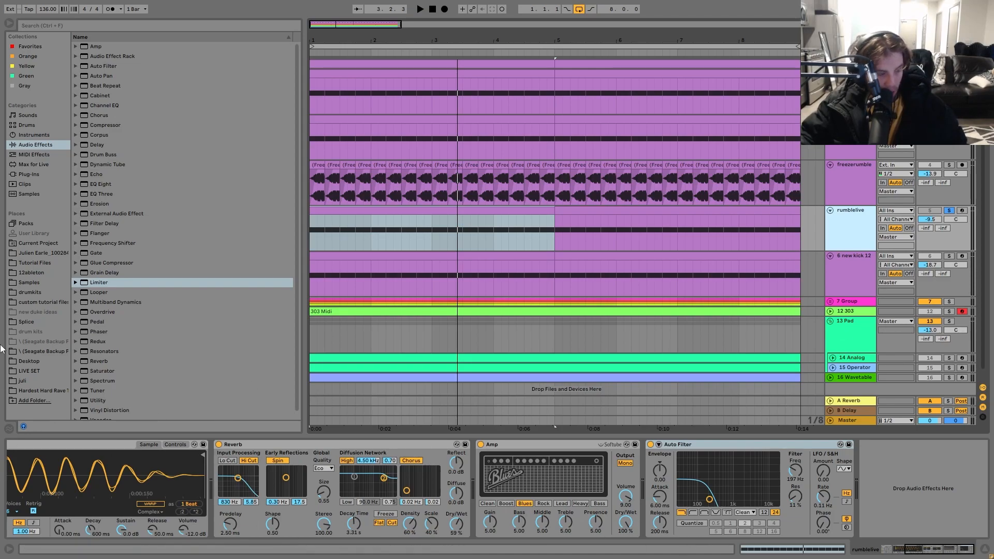
Step: Solo the freezerumble track, open its frozen clip at 3.2.1 and examine which portion of the sample's waveform it uses
{"action": "left_click", "coordinate": [874, 180]}
{"action": "left_click", "coordinate": [950, 165]}
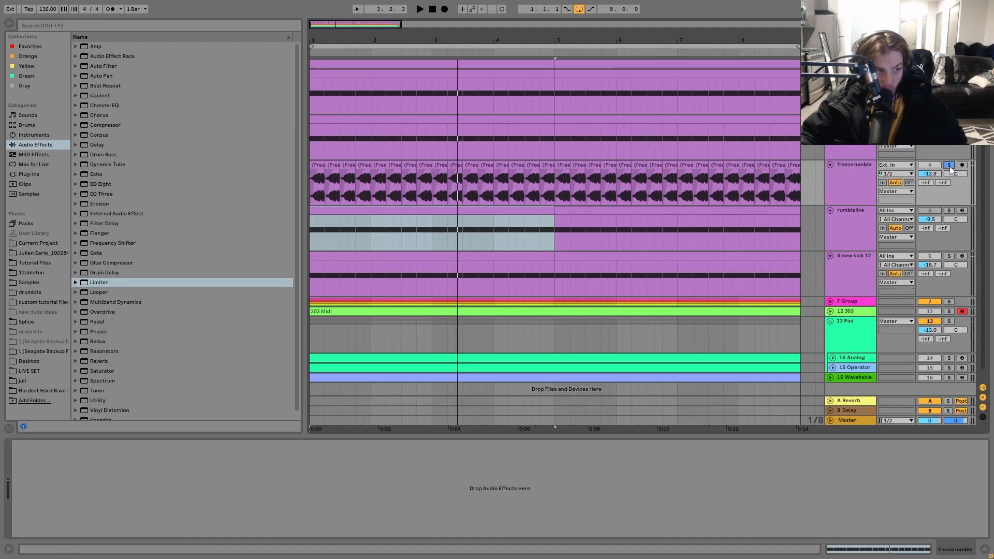
{"action": "double_click", "coordinate": [456, 171]}
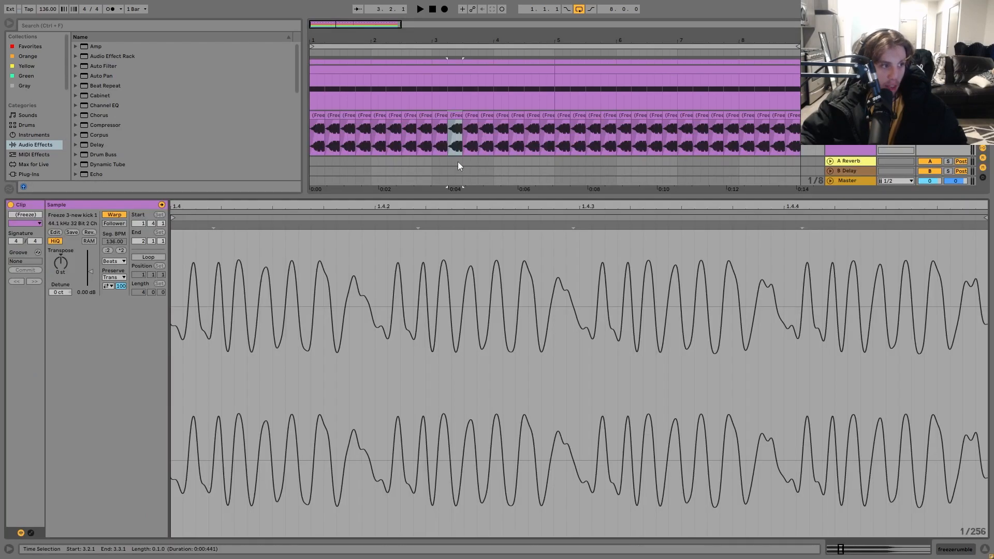
{"action": "left_click_drag", "start_coordinate": [478, 206], "coordinate": [479, 128]}
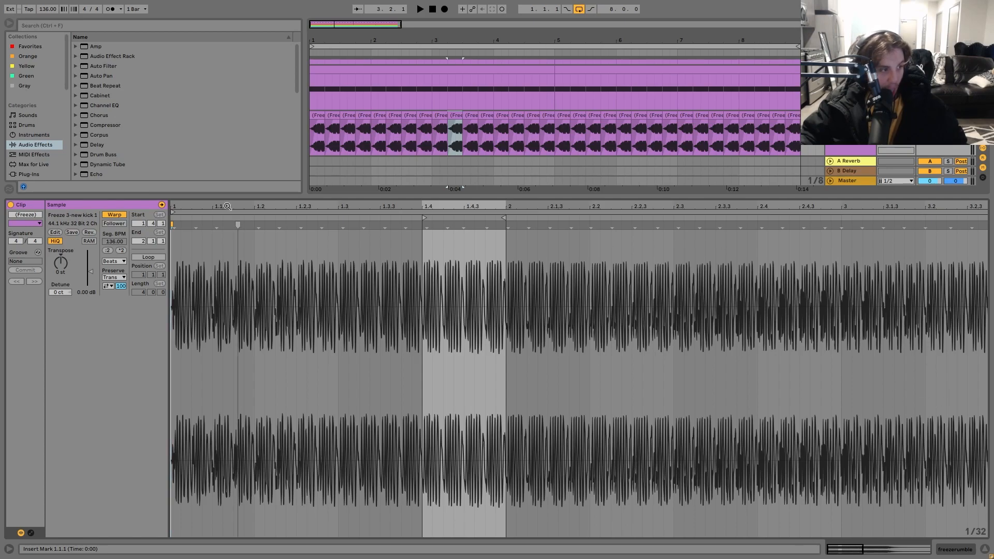
{"action": "scroll", "coordinate": [747, 451], "scroll_direction": "up", "scroll_amount": 5}
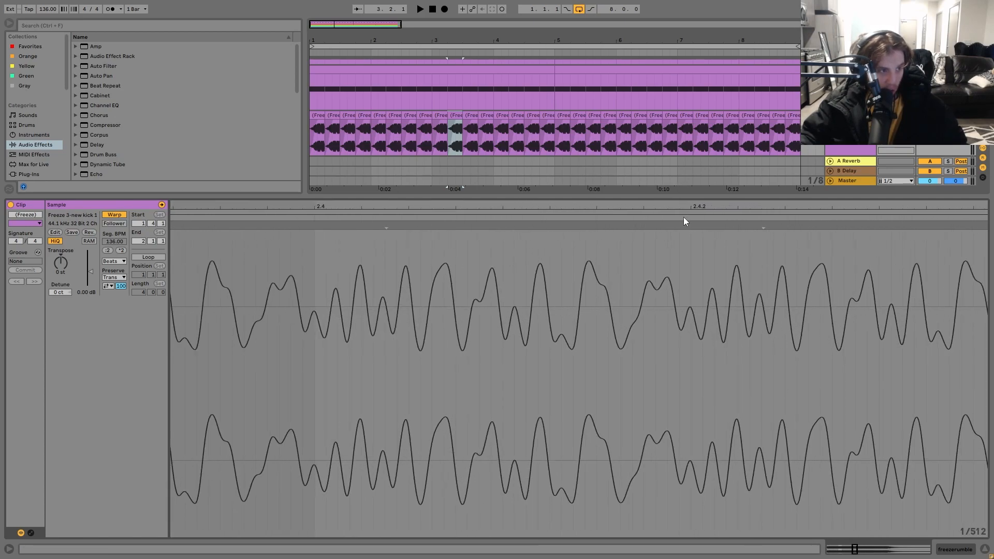
{"action": "scroll", "coordinate": [673, 205], "scroll_direction": "down", "scroll_amount": 3}
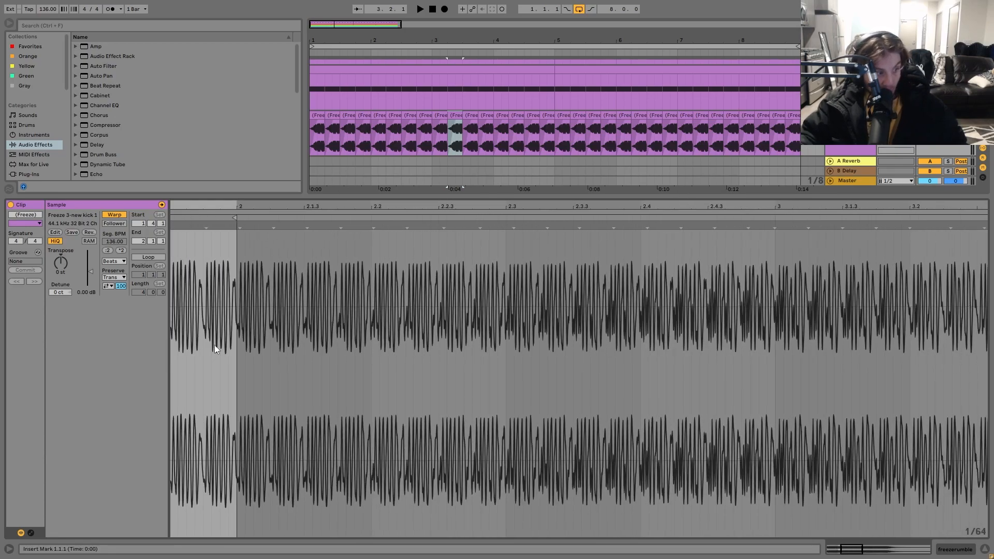
{"action": "left_click_drag", "start_coordinate": [250, 206], "coordinate": [536, 189]}
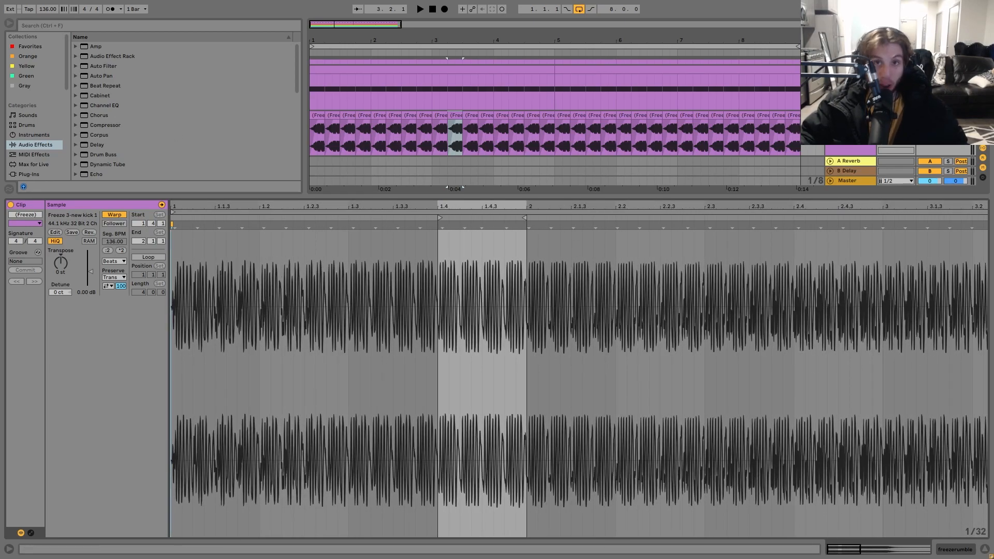
Step: Audition the freezerumble track from the frozen clip at 3.2.1 and return to the track's device chain
{"action": "left_click", "coordinate": [453, 115]}
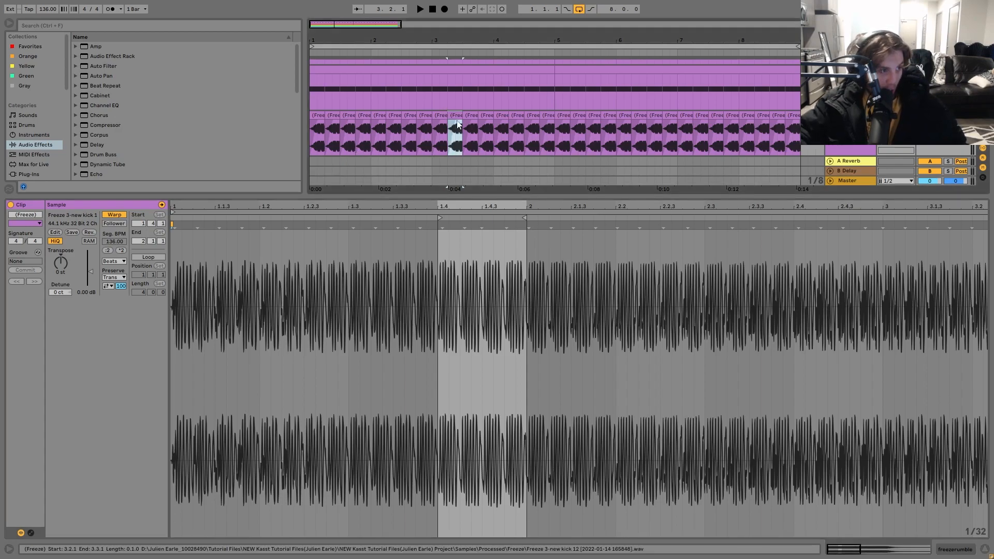
{"action": "key", "text": "space"}
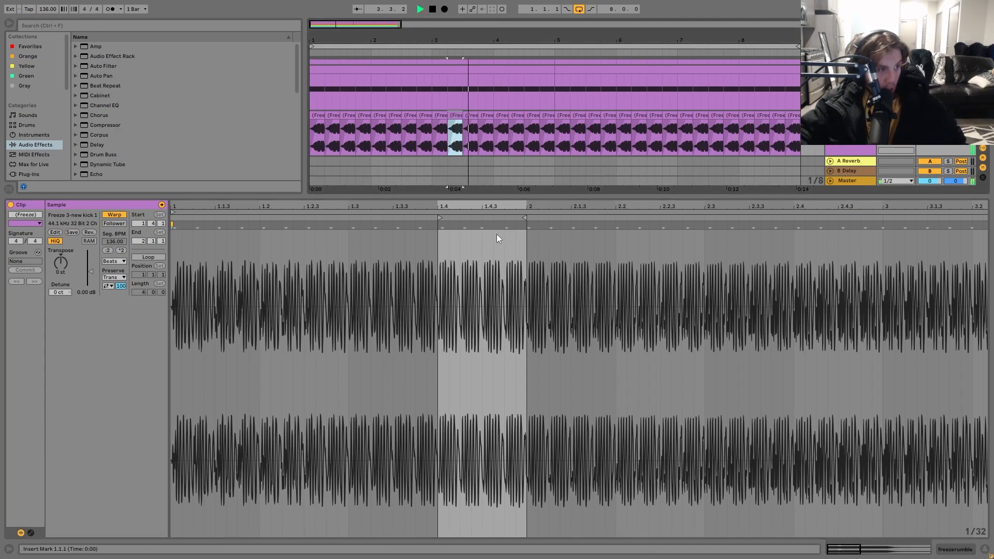
{"action": "key", "text": "space"}
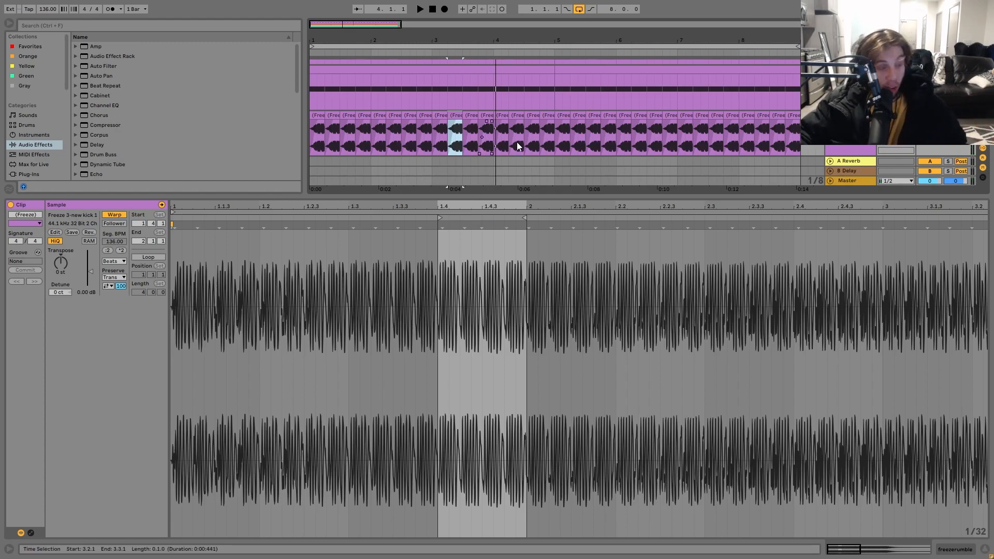
{"action": "left_click", "coordinate": [849, 150]}
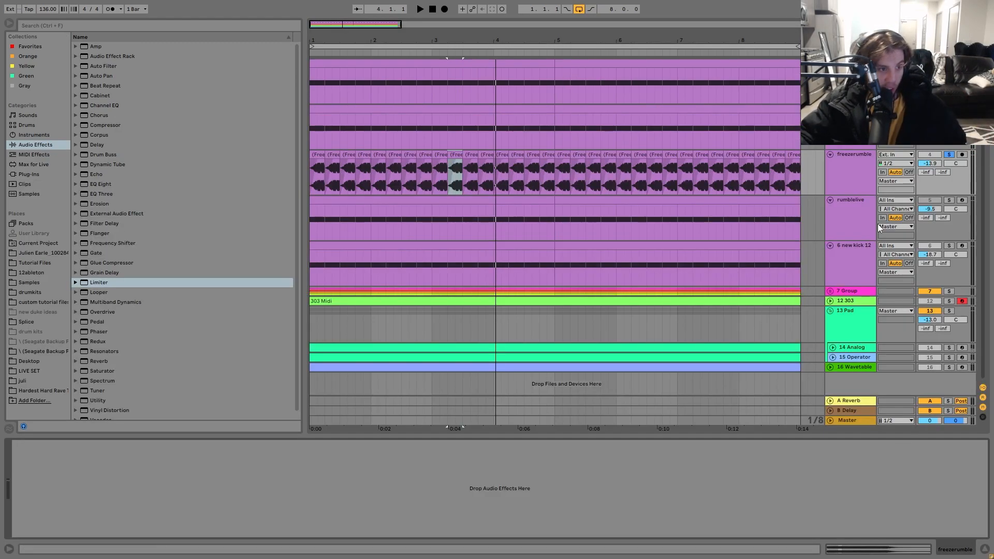
{"action": "left_click", "coordinate": [486, 176]}
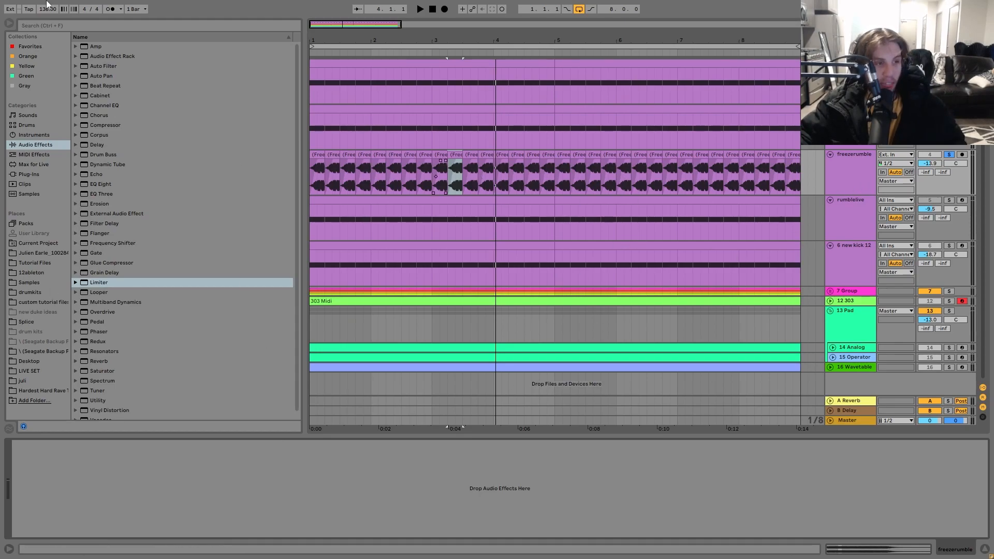
Step: Select the first freezerumble clip at bar 1, examine its fade-in up close and play it from the start
{"action": "left_click", "coordinate": [313, 162]}
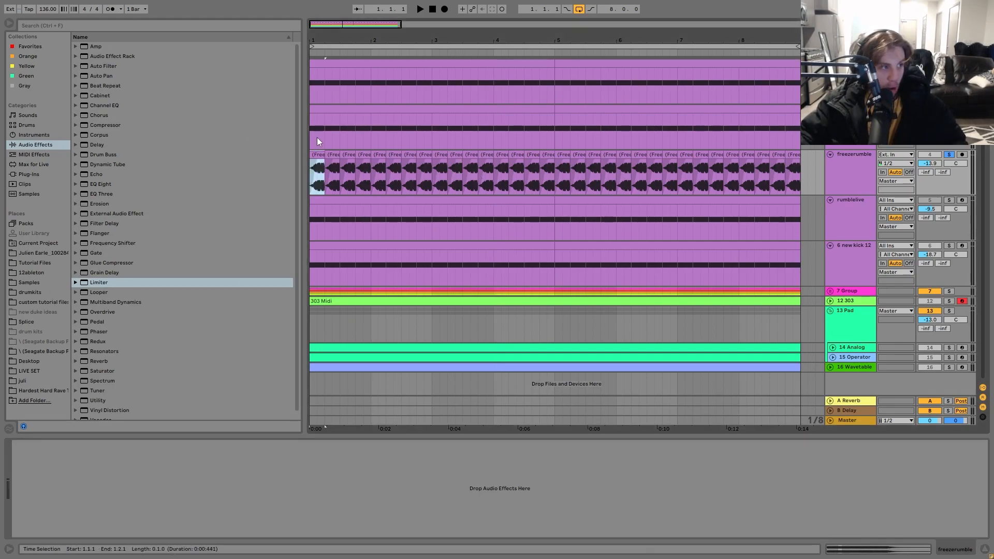
{"action": "left_click_drag", "start_coordinate": [332, 40], "coordinate": [521, 39]}
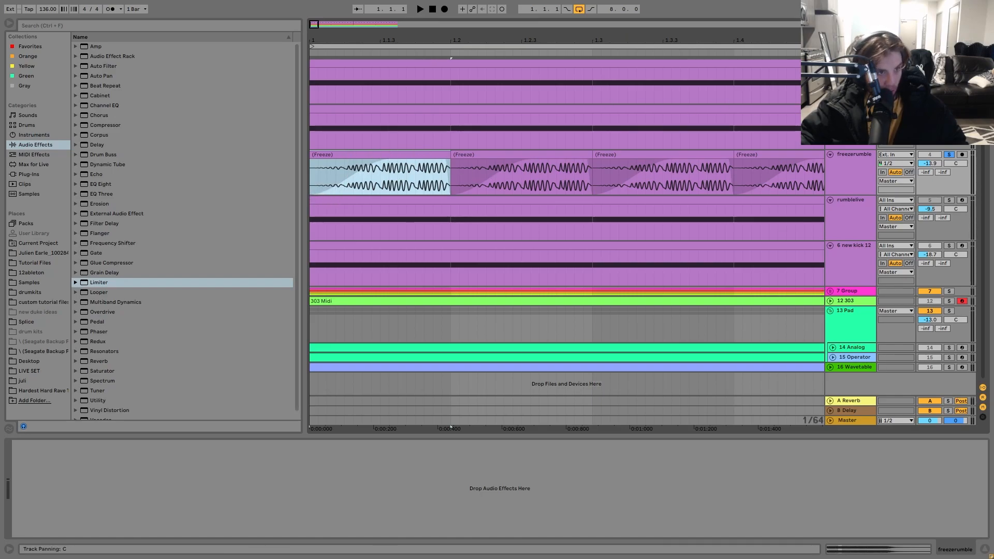
{"action": "left_click", "coordinate": [852, 64]}
{"action": "key", "text": "space"}
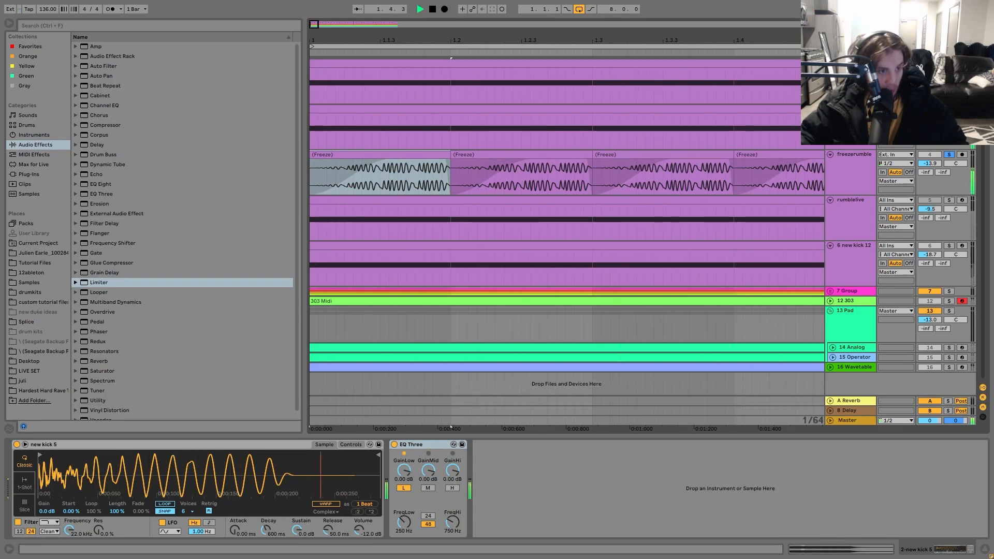
Step: Solo the 6 new kick 12 track, show its device chain and audition it from the start
{"action": "left_click", "coordinate": [851, 247]}
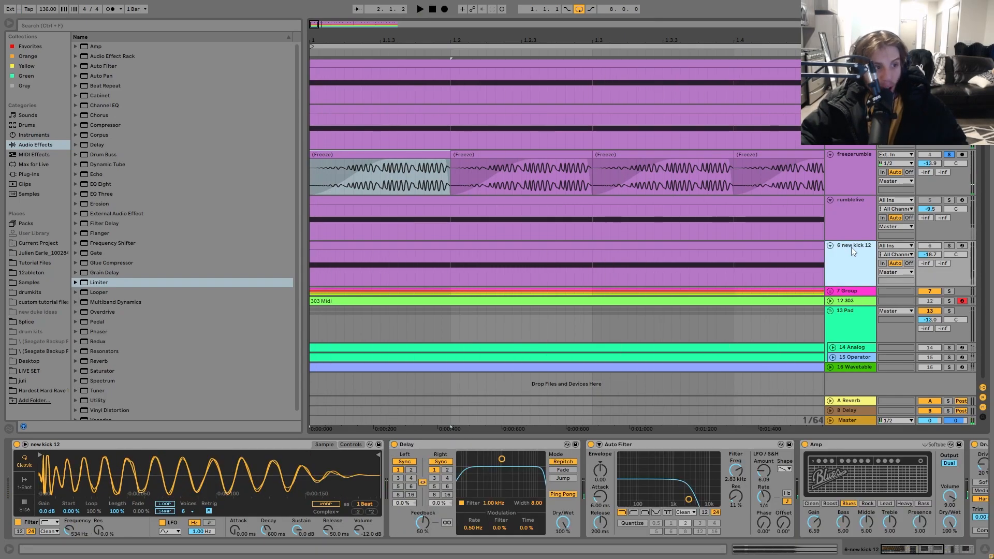
{"action": "left_click", "coordinate": [949, 246]}
{"action": "key", "text": "space"}
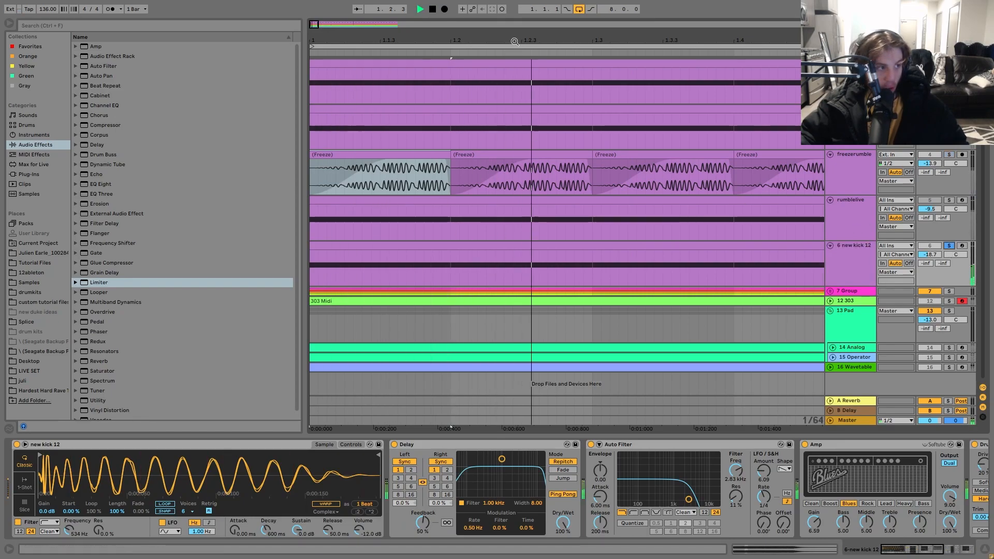
{"action": "left_click_drag", "start_coordinate": [521, 41], "coordinate": [520, 8]}
{"action": "key", "text": "space"}
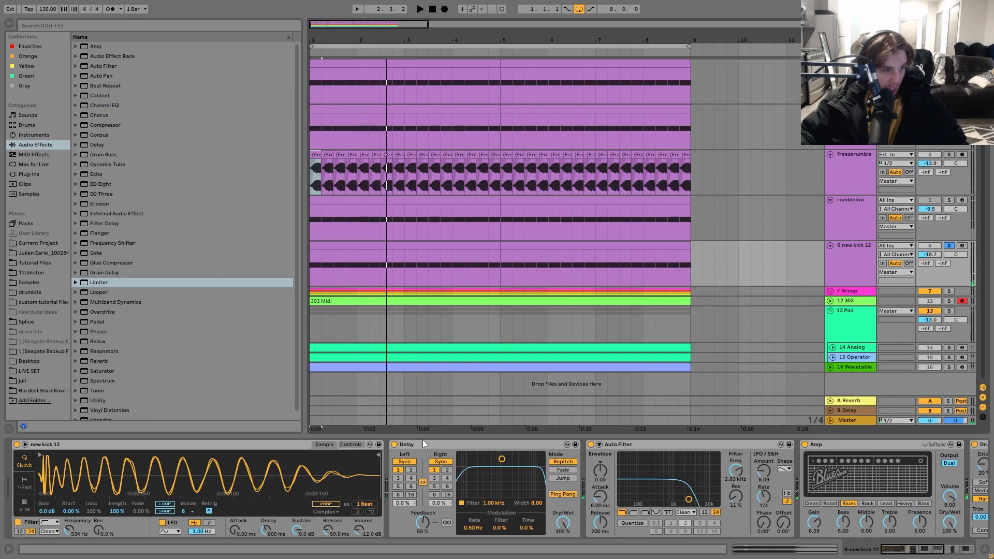
Step: Bypass every effect on the 6 new kick 12 track: Delay, both Auto Filters, Amp, Drum Buss and Utility
{"action": "left_click", "coordinate": [394, 445]}
{"action": "left_click", "coordinate": [590, 444]}
{"action": "scroll", "coordinate": [750, 462], "scroll_direction": "right", "scroll_amount": 5}
{"action": "scroll", "coordinate": [867, 477], "scroll_direction": "right", "scroll_amount": 3}
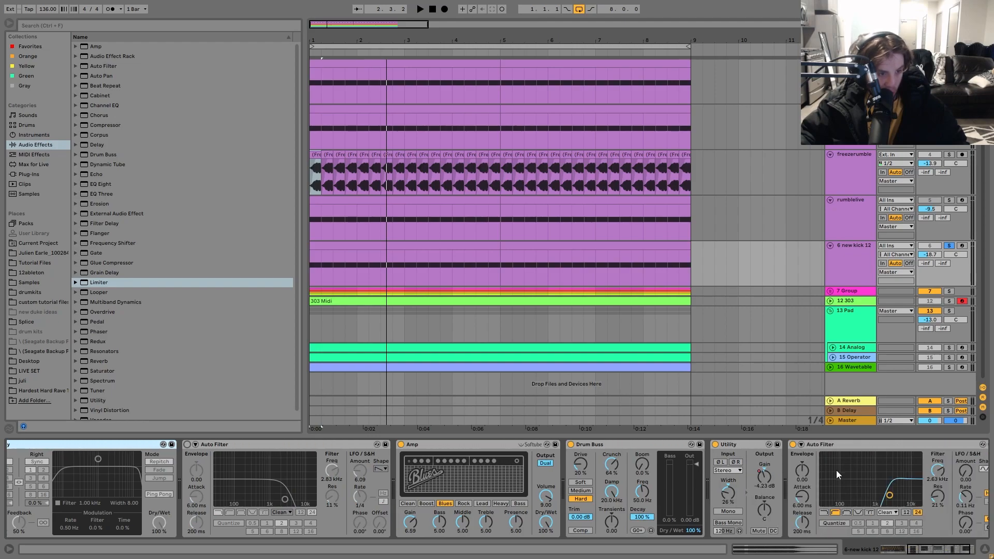
{"action": "left_click", "coordinate": [792, 446]}
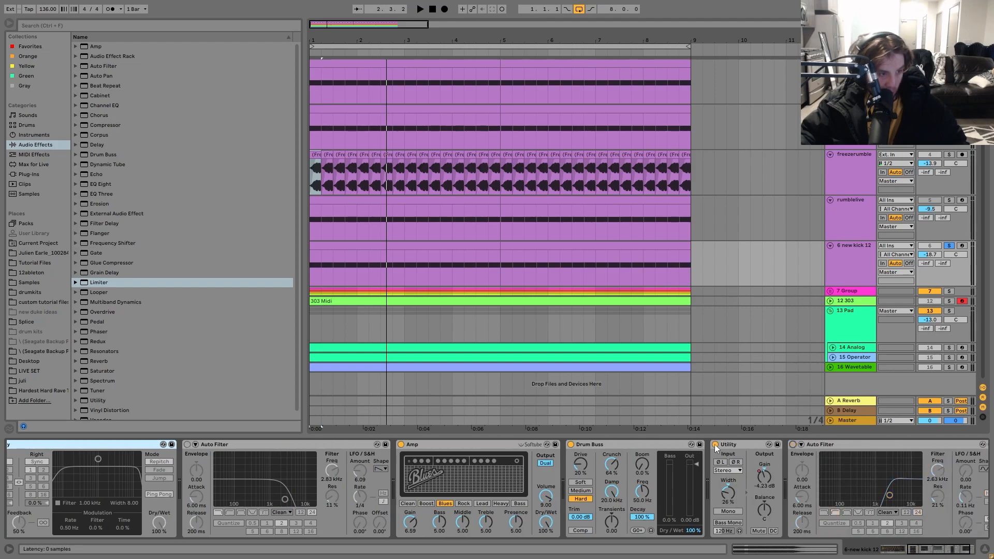
{"action": "left_click", "coordinate": [401, 444]}
Step: Audition the dry new kick 12 sample with the sampler's own filter switched off and on again
{"action": "key", "text": "space"}
{"action": "scroll", "coordinate": [753, 537], "scroll_direction": "right", "scroll_amount": 1}
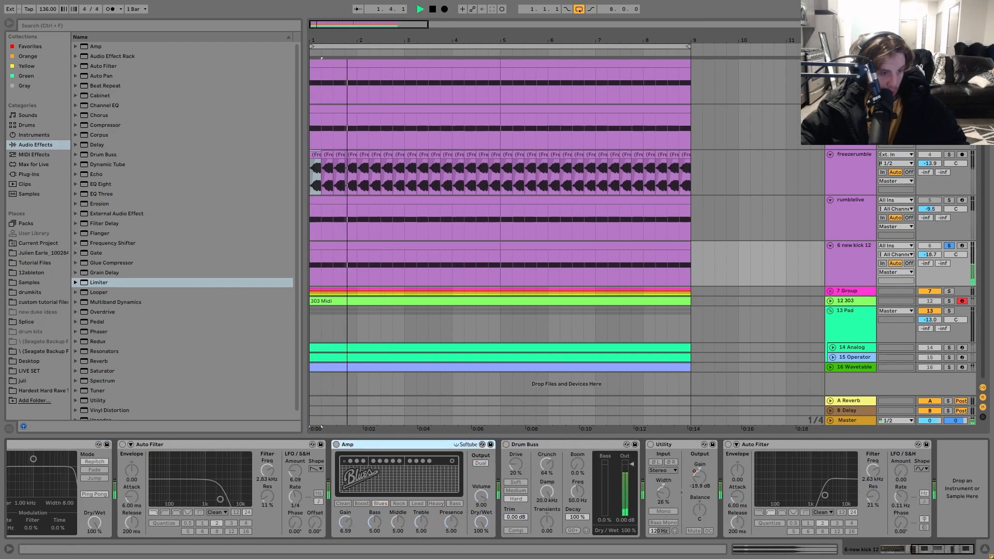
{"action": "scroll", "coordinate": [497, 489], "scroll_direction": "left", "scroll_amount": 8}
{"action": "key", "text": "space"}
{"action": "left_click", "coordinate": [20, 522]}
{"action": "key", "text": "space"}
{"action": "left_click", "coordinate": [21, 523]}
{"action": "key", "text": "space"}
{"action": "key", "text": "space"}
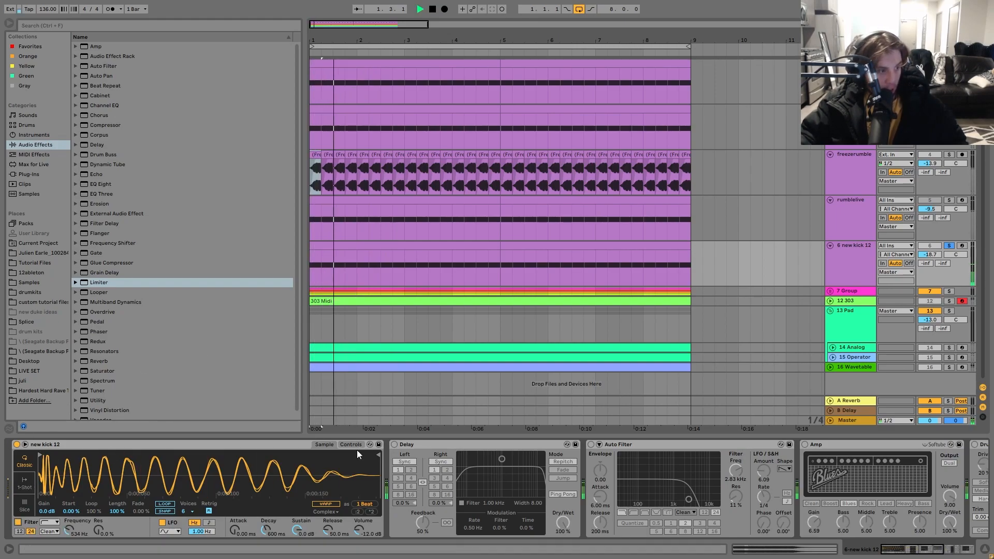
Step: Re-enable the Delay and the first Auto Filter on 6 new kick 12, auditioning the sound with each
{"action": "left_click", "coordinate": [395, 444]}
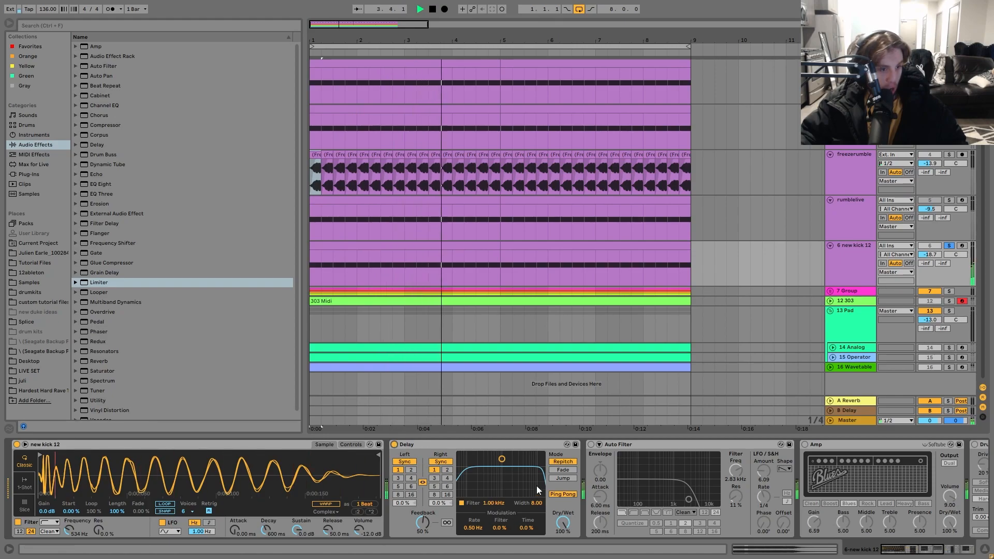
{"action": "key", "text": "space"}
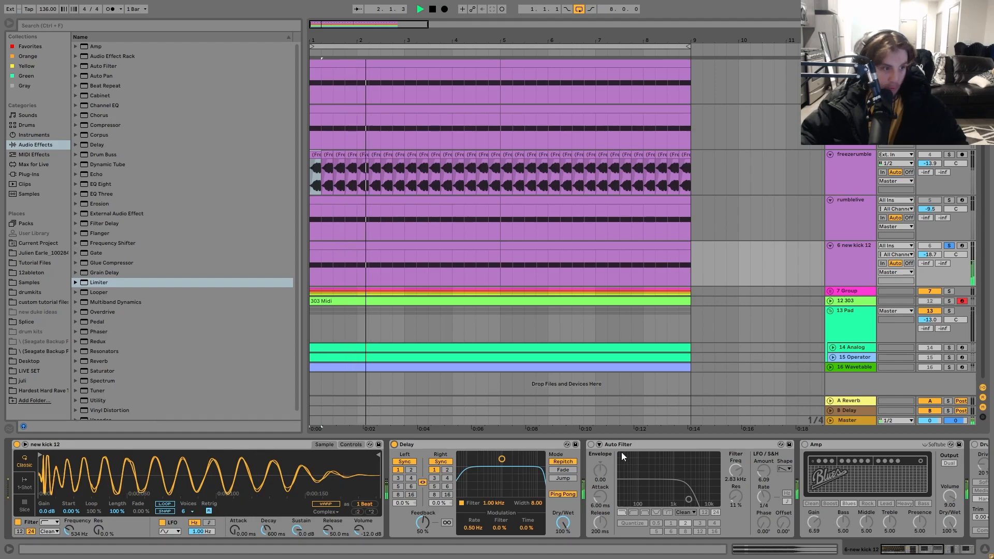
{"action": "left_click", "coordinate": [591, 444]}
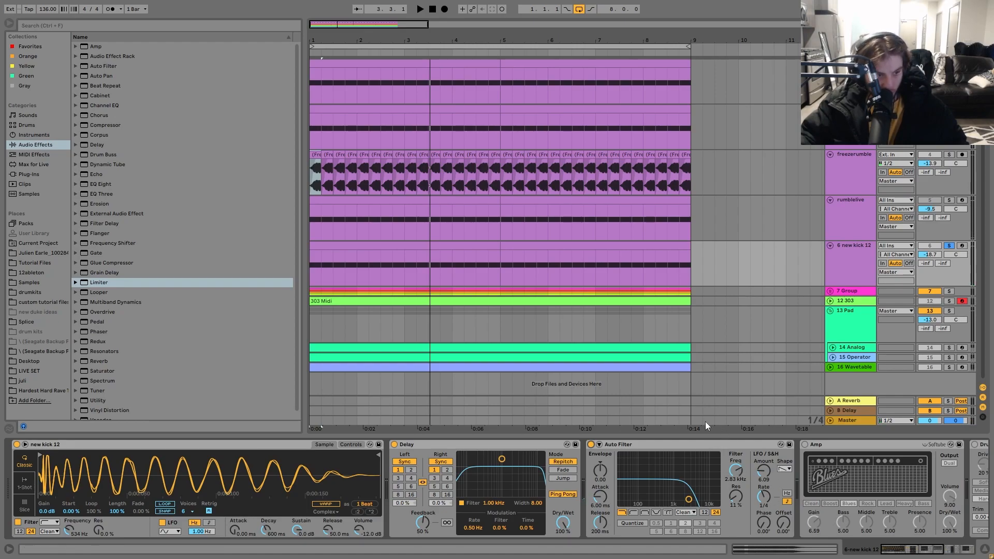
{"action": "key", "text": "space"}
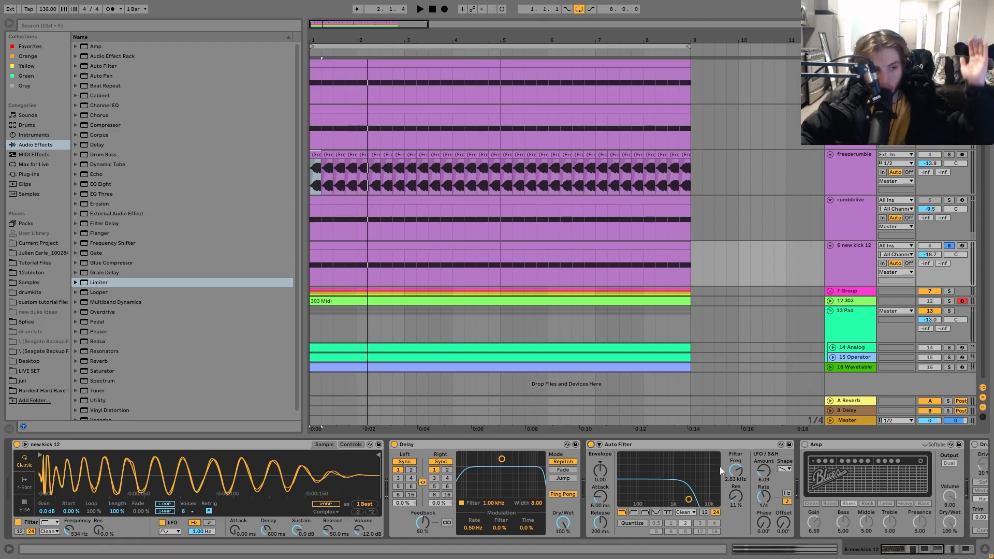
{"action": "key", "text": "space"}
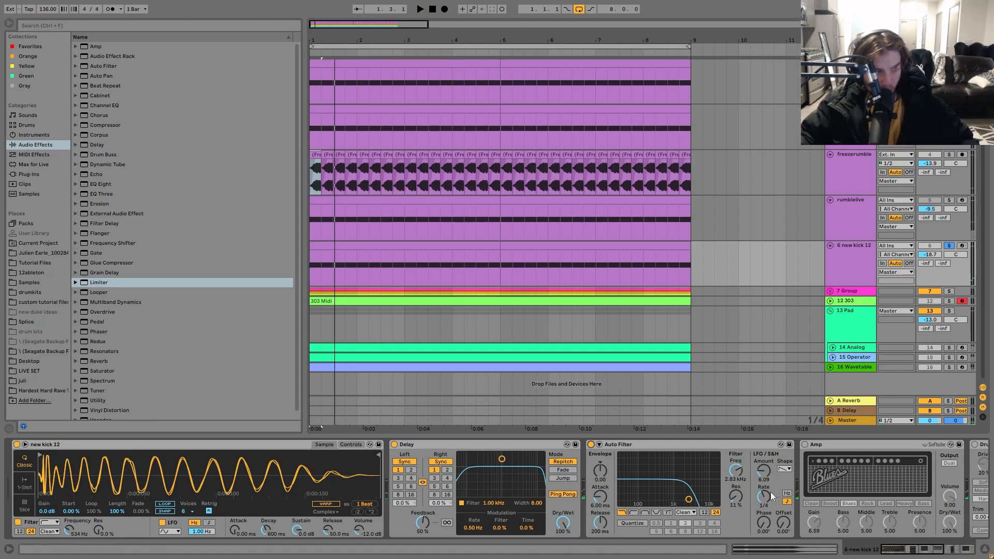
Step: Re-enable the Amp on the 6 new kick 12 track and audition the sound through it
{"action": "scroll", "coordinate": [759, 497], "scroll_direction": "right", "scroll_amount": 5}
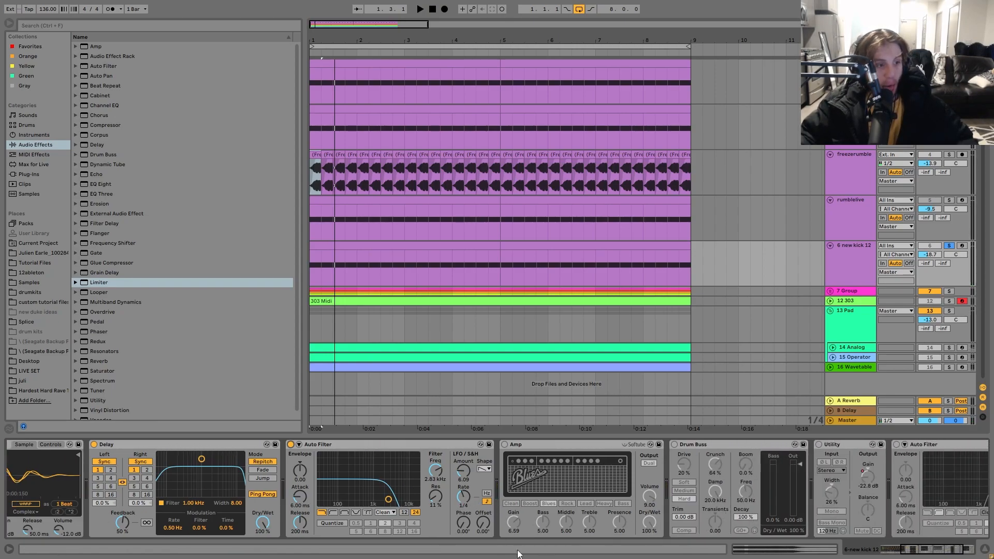
{"action": "left_click", "coordinate": [505, 444]}
{"action": "key", "text": "space"}
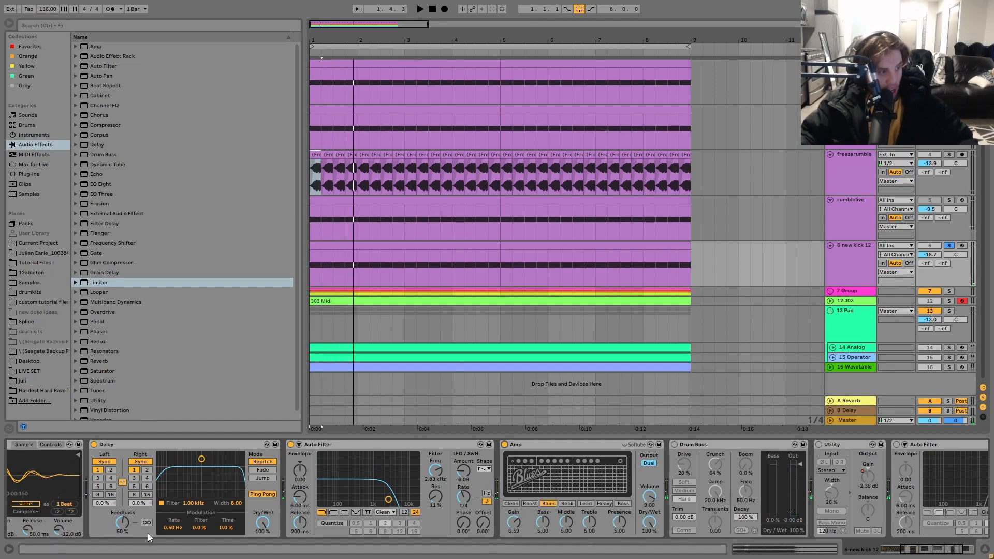
Step: Re-enable Drum Buss and Utility on the 6 new kick 12 track while auditioning the chain
{"action": "left_click", "coordinate": [676, 444]}
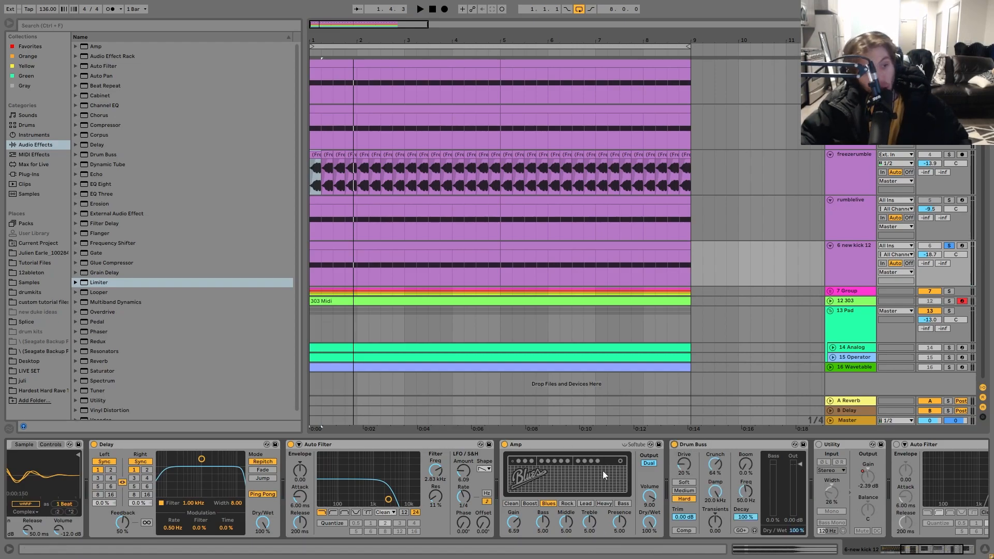
{"action": "scroll", "coordinate": [701, 501], "scroll_direction": "right", "scroll_amount": 3}
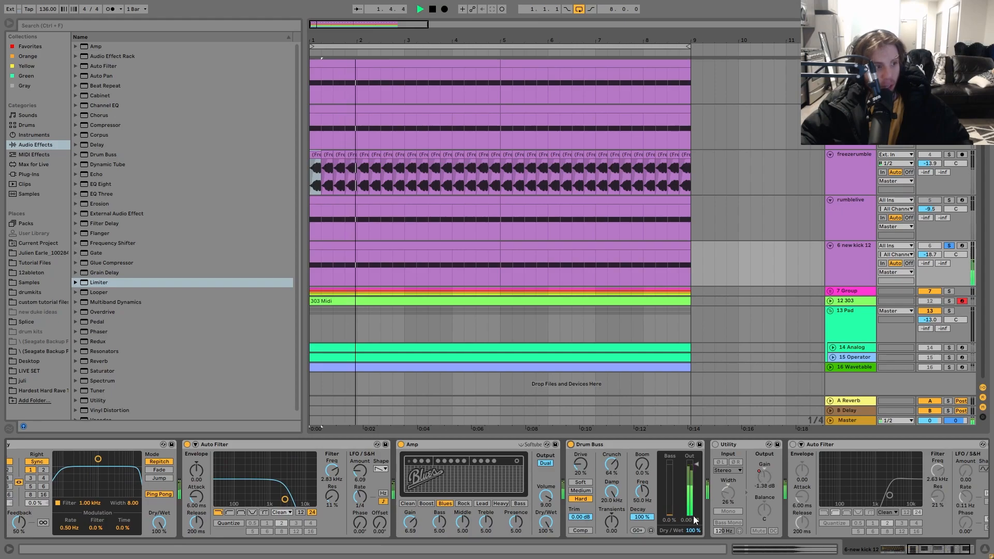
{"action": "scroll", "coordinate": [694, 517], "scroll_direction": "right", "scroll_amount": 1}
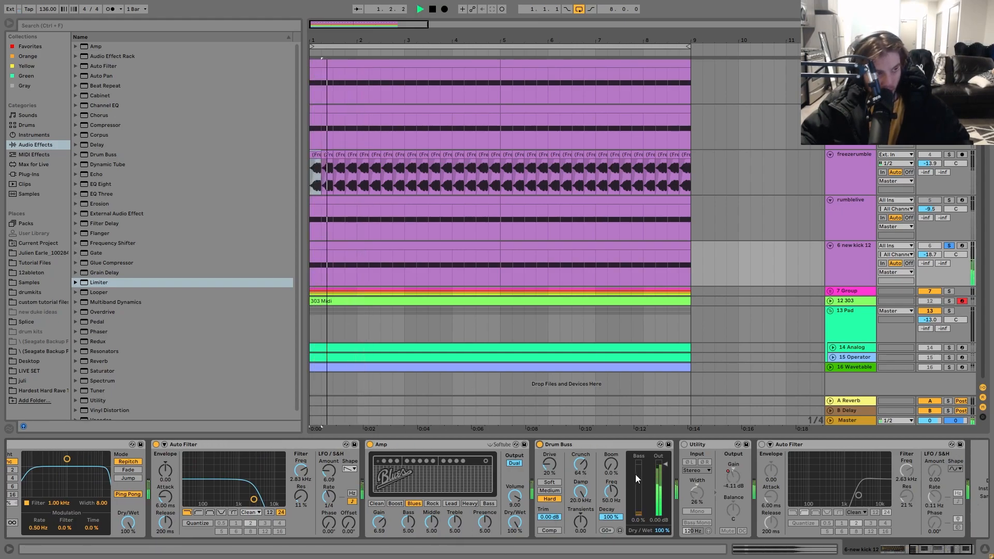
{"action": "left_click", "coordinate": [685, 444]}
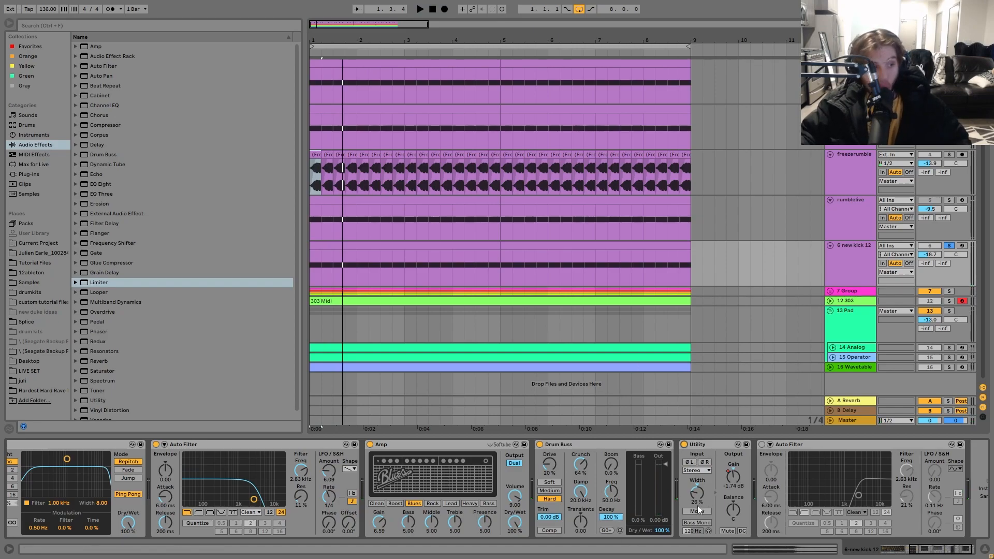
Step: Show the Utility Gain automation on the 6 new kick 12 track, re-enable the overridden automation and audition it
{"action": "key", "text": "space"}
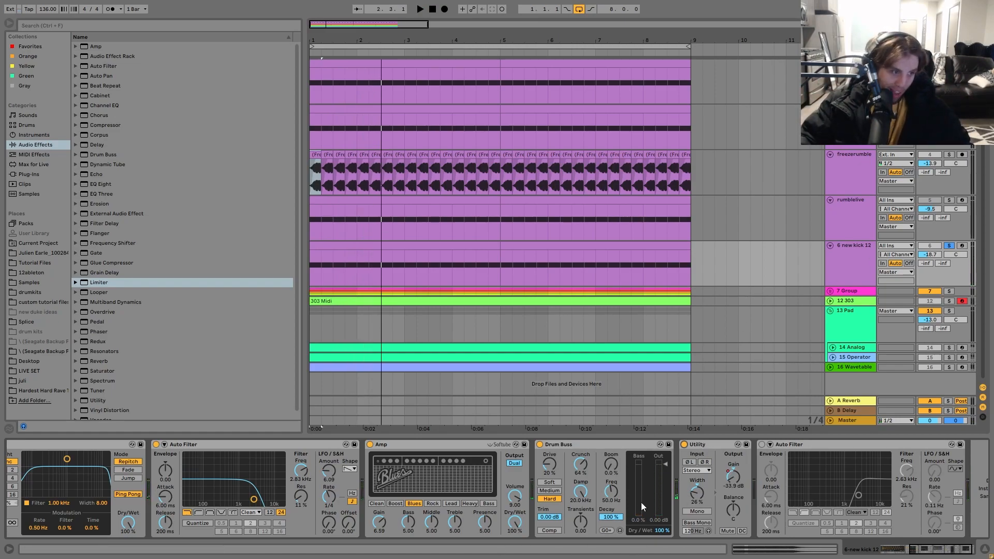
{"action": "right_click", "coordinate": [735, 486]}
{"action": "left_click", "coordinate": [771, 422]}
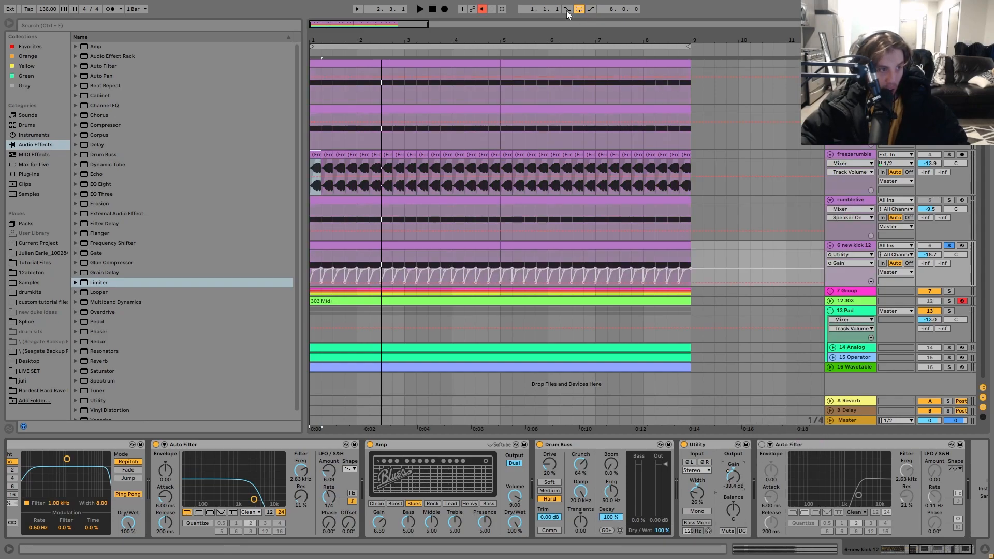
{"action": "left_click", "coordinate": [482, 9]}
{"action": "left_click_drag", "start_coordinate": [314, 37], "coordinate": [311, 302]}
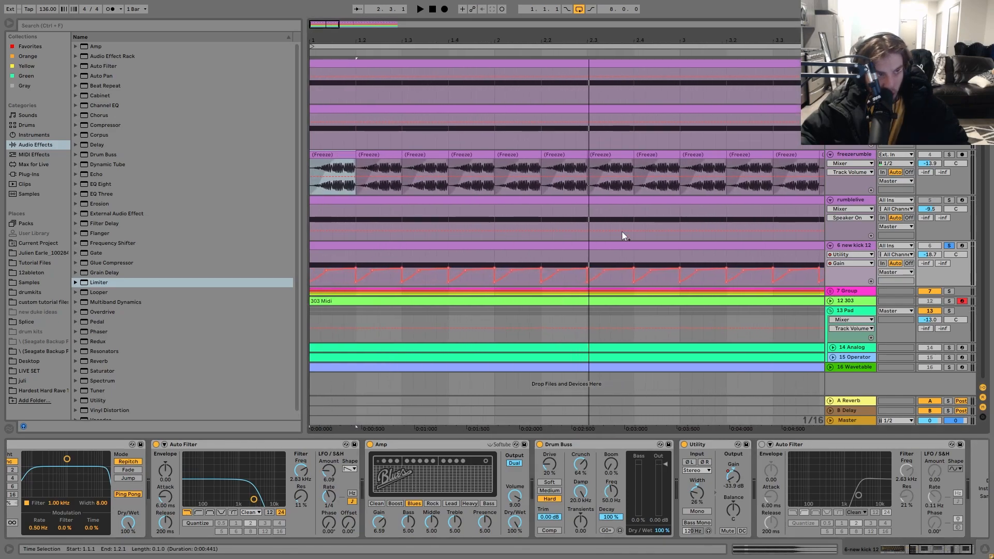
{"action": "key", "text": "space"}
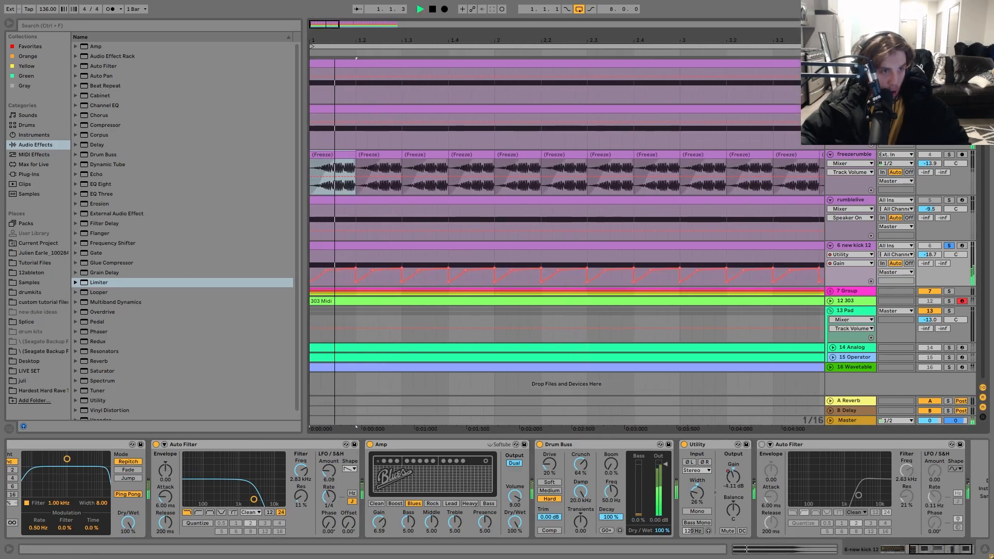
{"action": "key", "text": "space"}
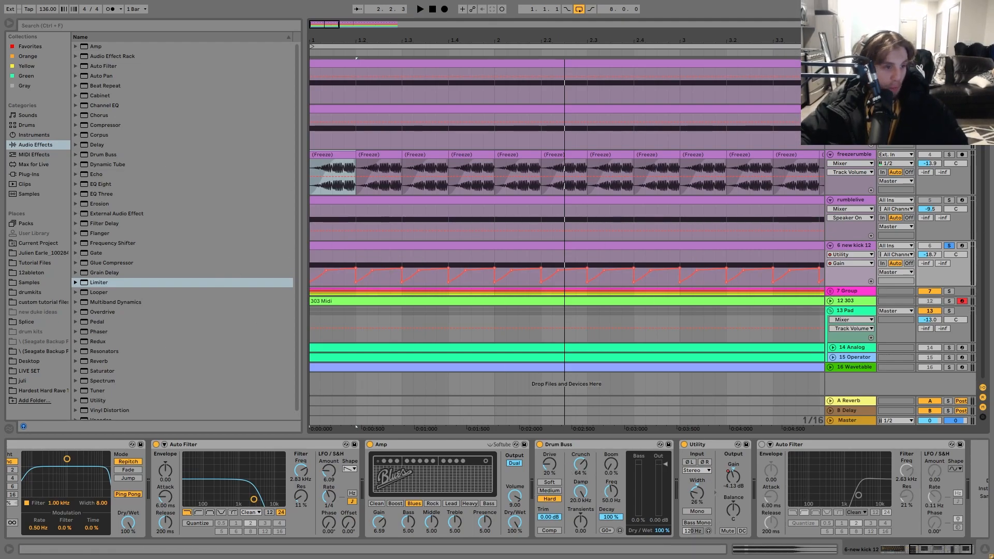
Step: Re-enable the second Auto Filter on 6 new kick 12 and audition the track together with freezerumble soloed
{"action": "left_click", "coordinate": [761, 444]}
{"action": "key", "text": "space"}
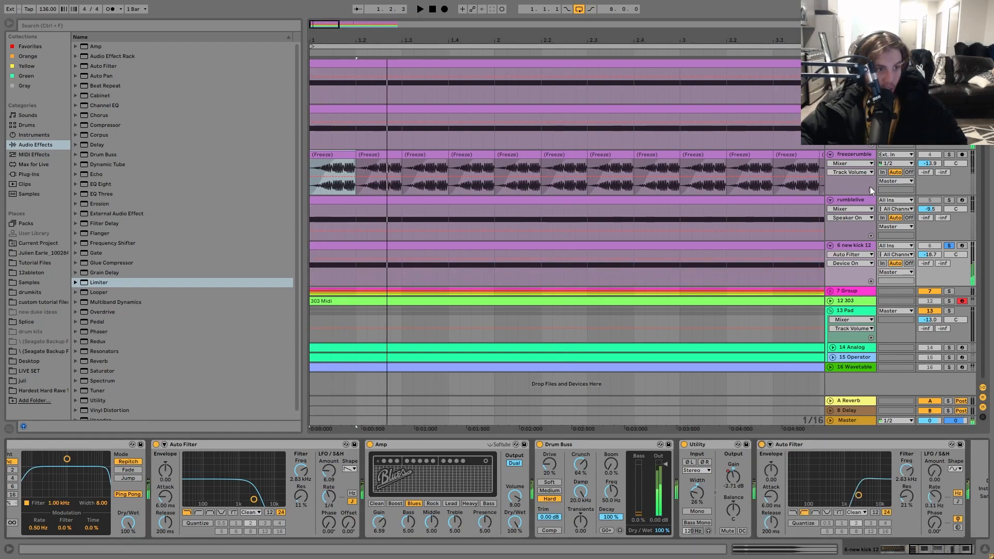
{"action": "left_click", "coordinate": [949, 155]}
{"action": "scroll", "coordinate": [958, 168], "scroll_direction": "up", "scroll_amount": 1}
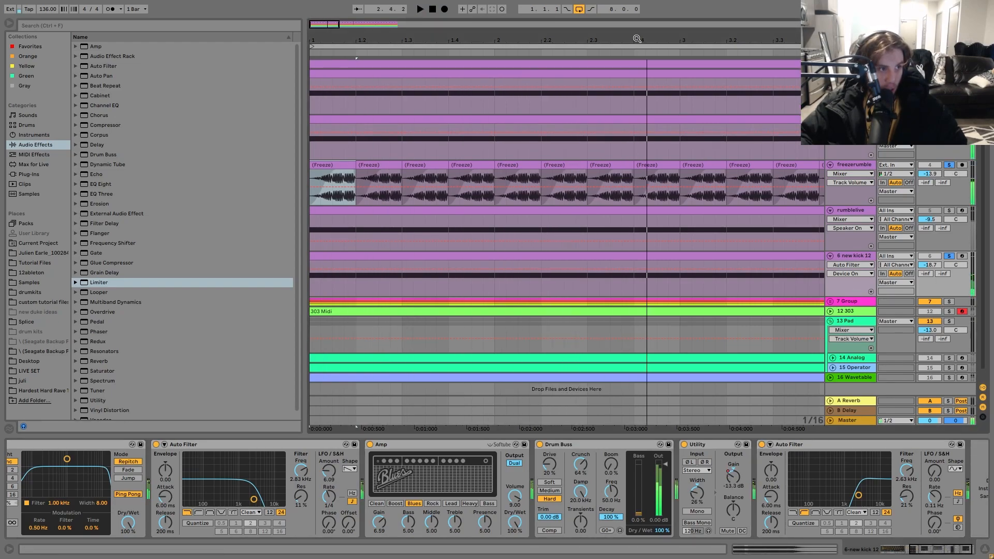
{"action": "key", "text": "space"}
{"action": "left_click_drag", "start_coordinate": [638, 38], "coordinate": [638, 10]}
{"action": "left_click_drag", "start_coordinate": [401, 39], "coordinate": [411, 45]}
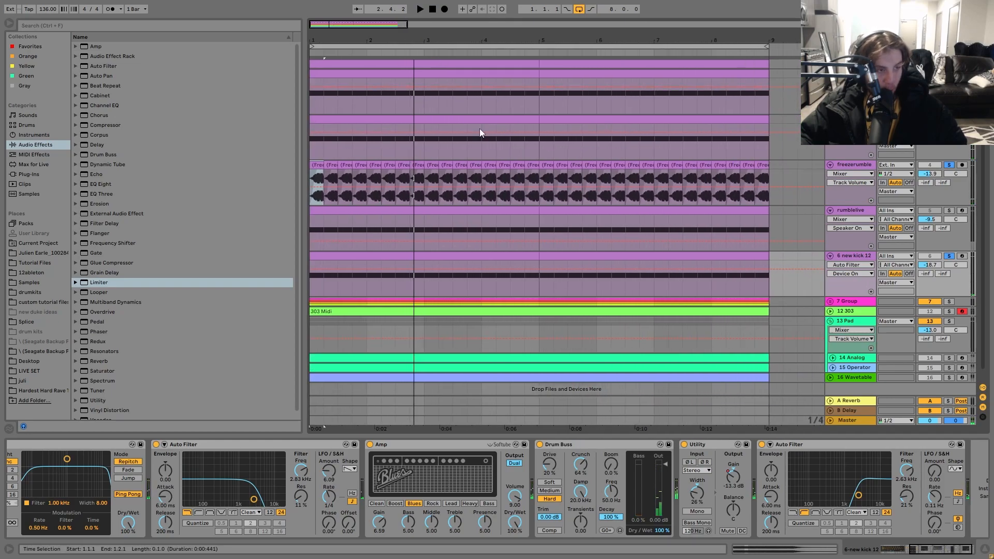
{"action": "key", "text": "space"}
{"action": "scroll", "coordinate": [903, 271], "scroll_direction": "down", "scroll_amount": 1}
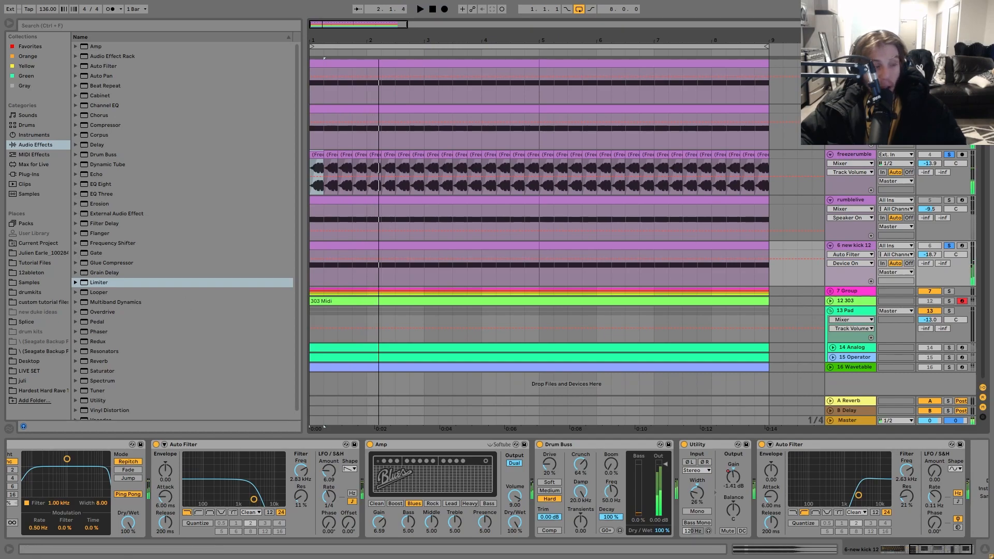
Step: Audition 7 Group soloed and unfold its three fat techno hat tracks and the 11 Operator track
{"action": "left_click", "coordinate": [830, 291]}
{"action": "scroll", "coordinate": [829, 320], "scroll_direction": "down", "scroll_amount": 3}
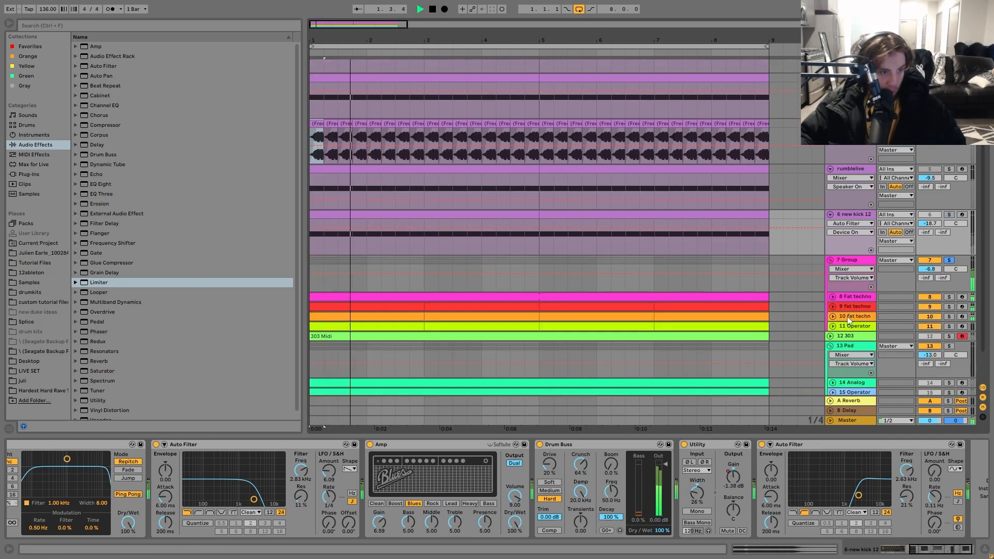
{"action": "left_click", "coordinate": [833, 326]}
{"action": "left_click", "coordinate": [833, 316]}
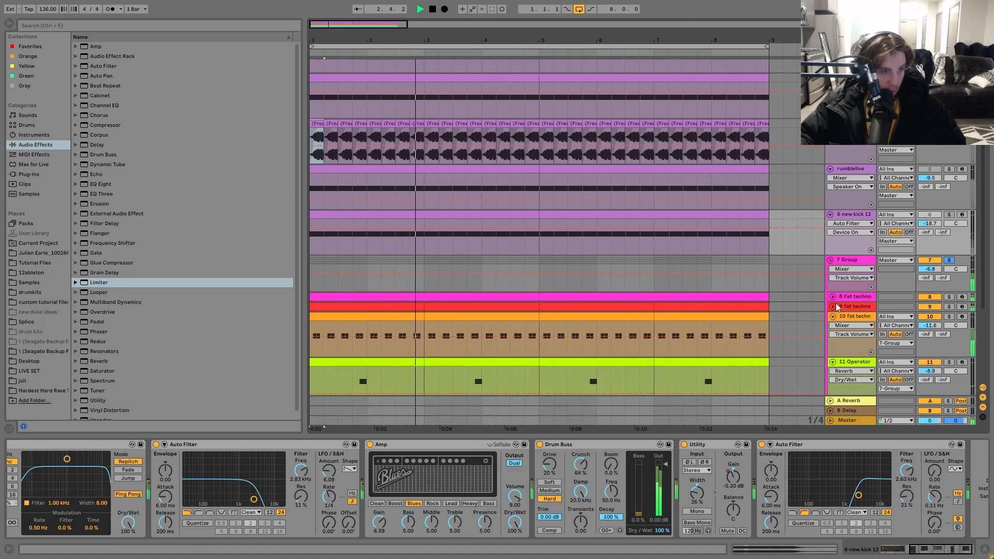
{"action": "left_click", "coordinate": [833, 306]}
{"action": "left_click", "coordinate": [835, 298]}
{"action": "scroll", "coordinate": [886, 318], "scroll_direction": "down", "scroll_amount": 3}
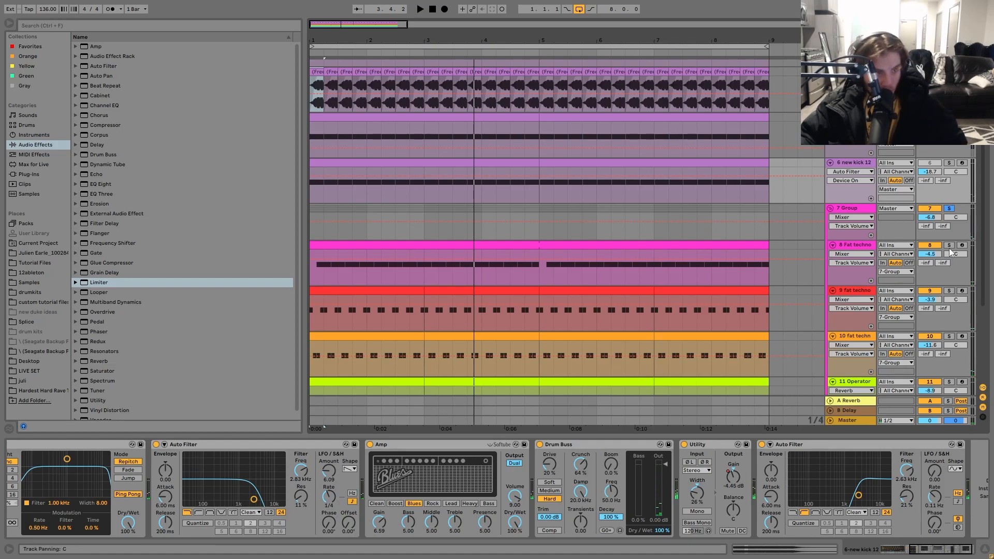
Step: Solo the 8 Fat techno hat track, examine its Fat techno hat 20 sample and audition it alone and in the mix
{"action": "left_click", "coordinate": [865, 251]}
{"action": "key", "text": "space"}
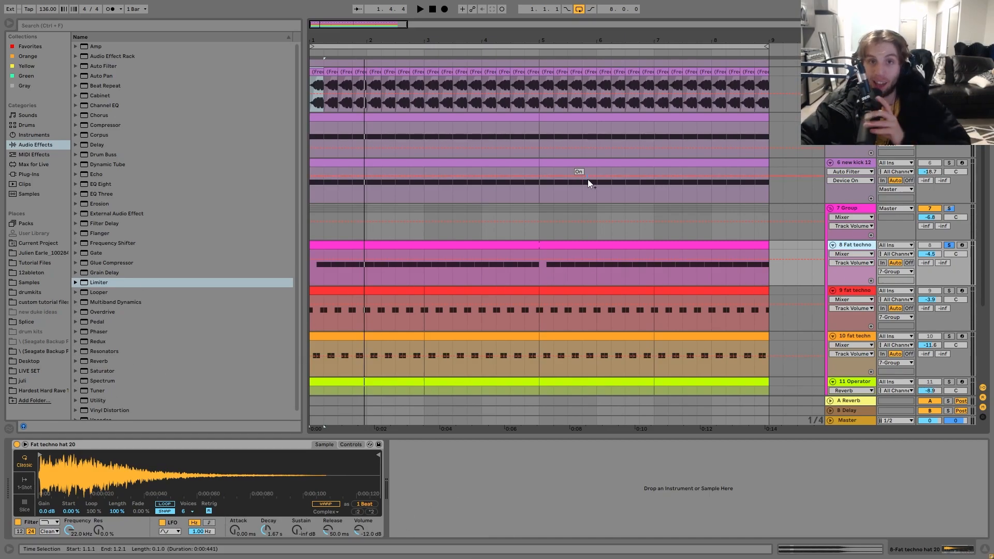
{"action": "key", "text": "space"}
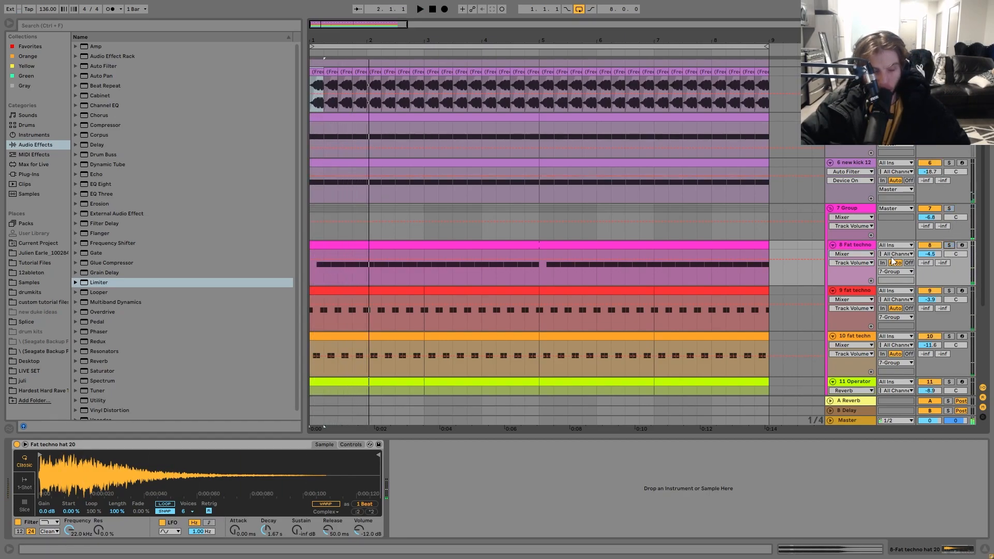
{"action": "scroll", "coordinate": [873, 270], "scroll_direction": "down", "scroll_amount": 2}
{"action": "key", "text": "space"}
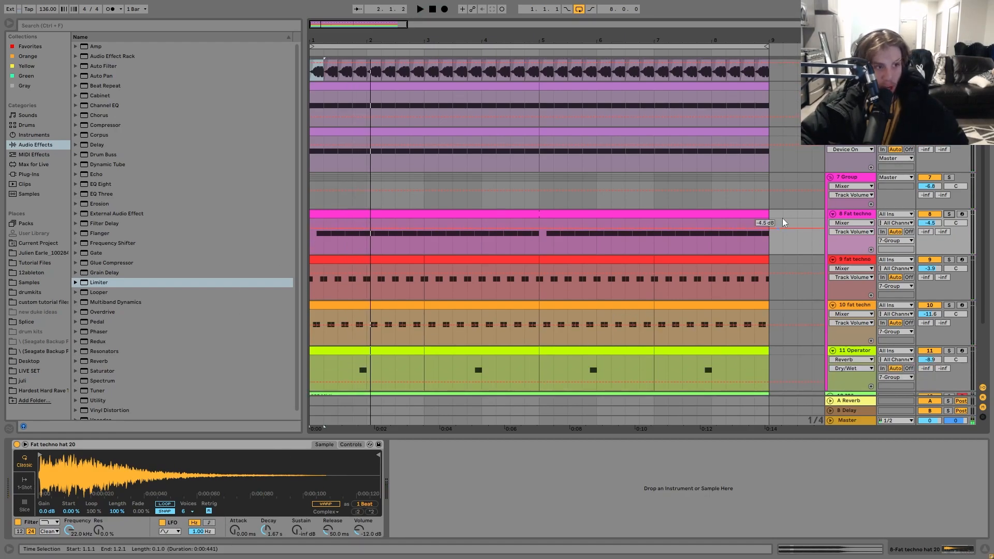
Step: Solo the 9 fat techno and 10 fat techno hat tracks and audition them together
{"action": "scroll", "coordinate": [946, 254], "scroll_direction": "down", "scroll_amount": 1}
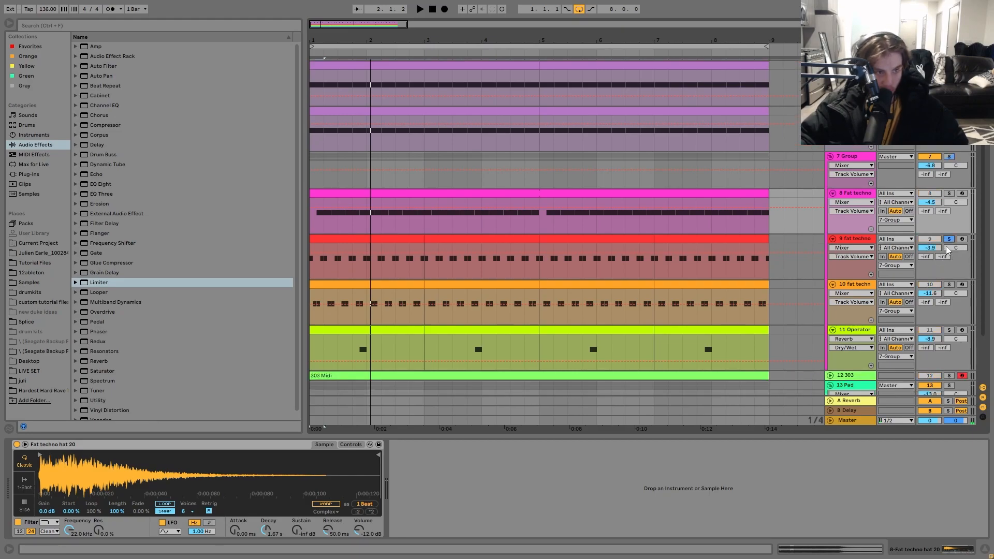
{"action": "key", "text": "space"}
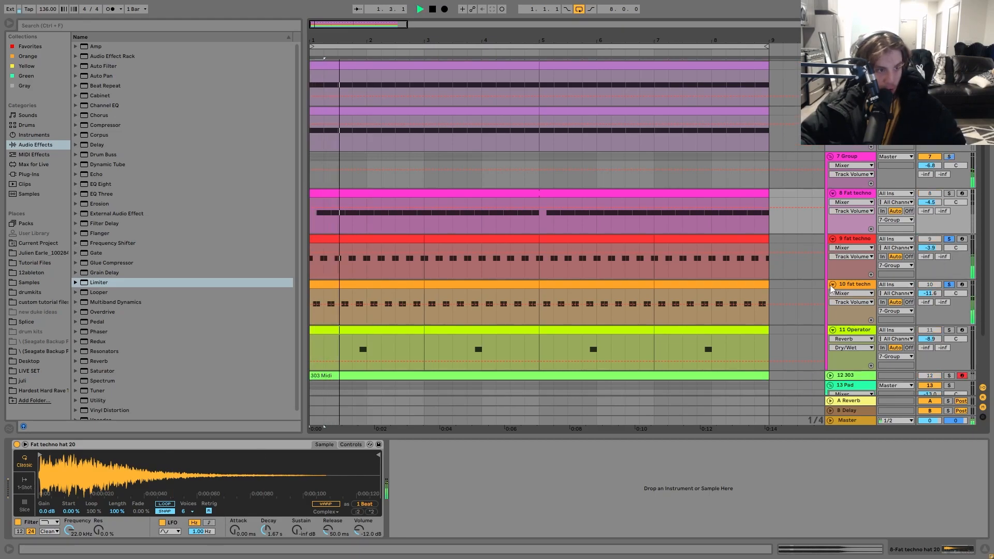
{"action": "key", "text": "space"}
Step: Examine the note patterns and samples of the 9 and 10 fat techno hat tracks while auditioning the pair
{"action": "left_click_drag", "start_coordinate": [317, 41], "coordinate": [312, 106]}
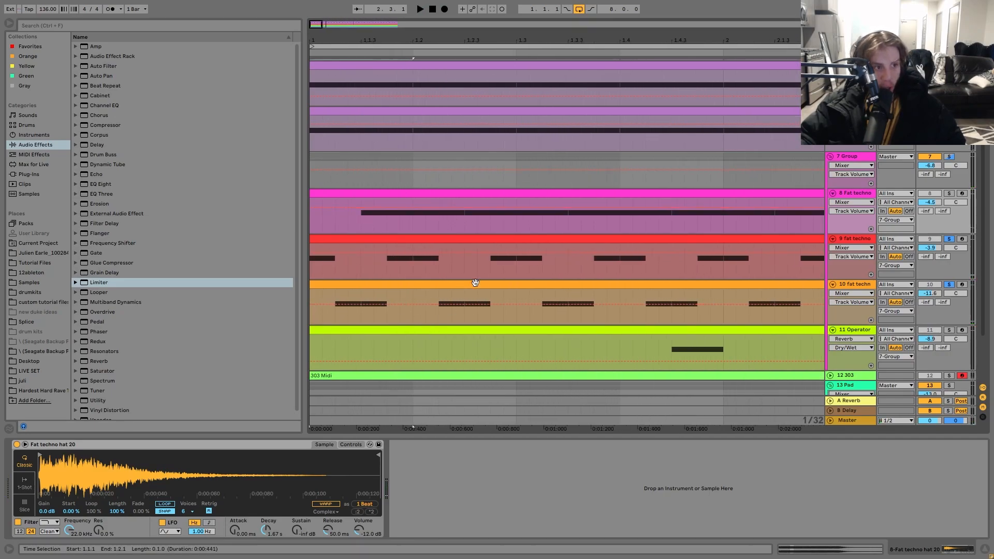
{"action": "left_click", "coordinate": [854, 241]}
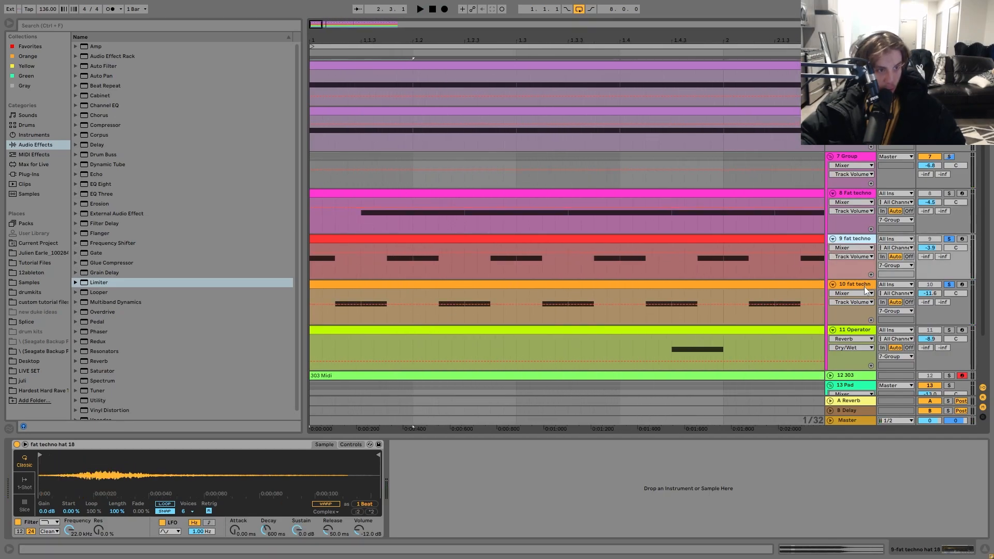
{"action": "left_click", "coordinate": [864, 286]}
{"action": "key", "text": "space"}
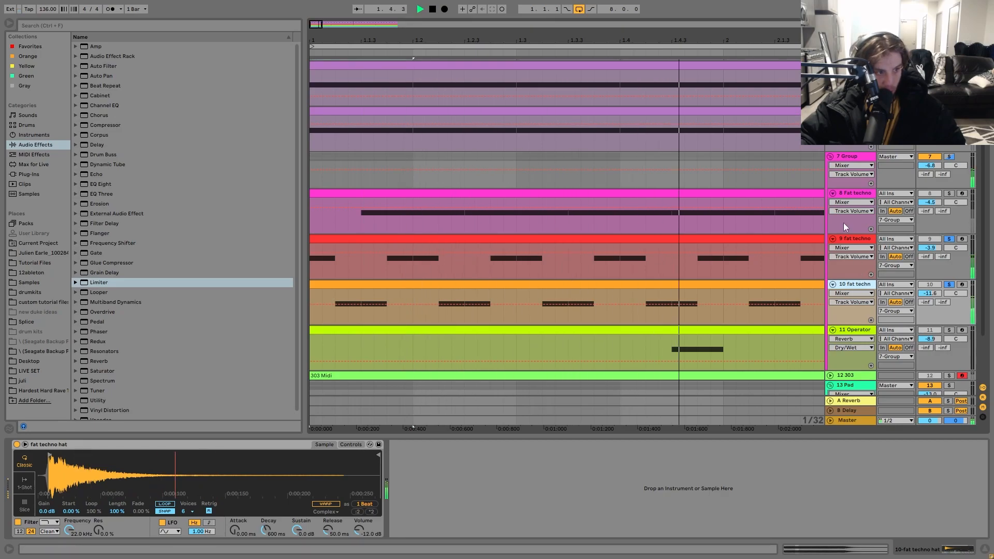
{"action": "left_click_drag", "start_coordinate": [699, 41], "coordinate": [698, 0]}
{"action": "key", "text": "space"}
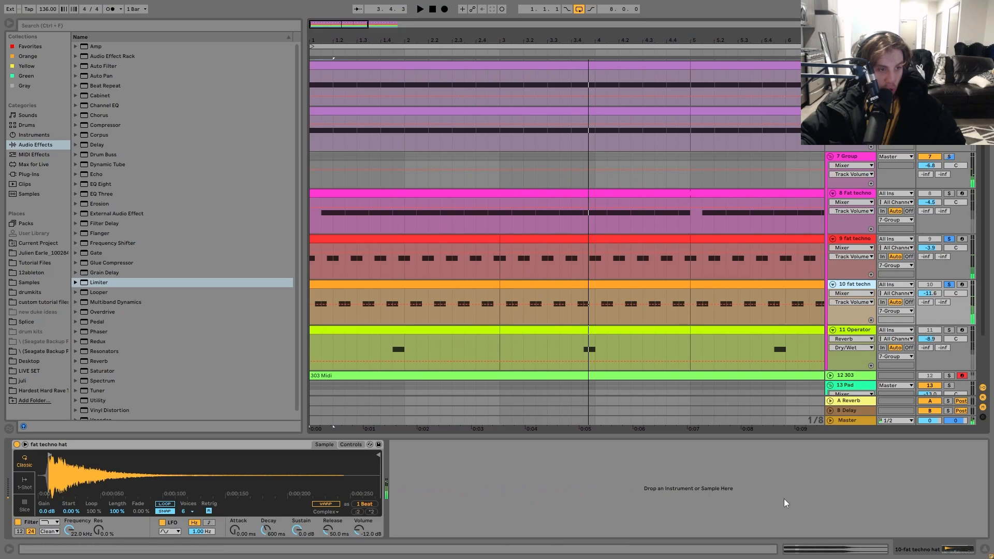
Step: Solo the 11 Operator track, examine its device chain and audition it alone and with the other tracks
{"action": "scroll", "coordinate": [532, 231], "scroll_direction": "down", "scroll_amount": 2}
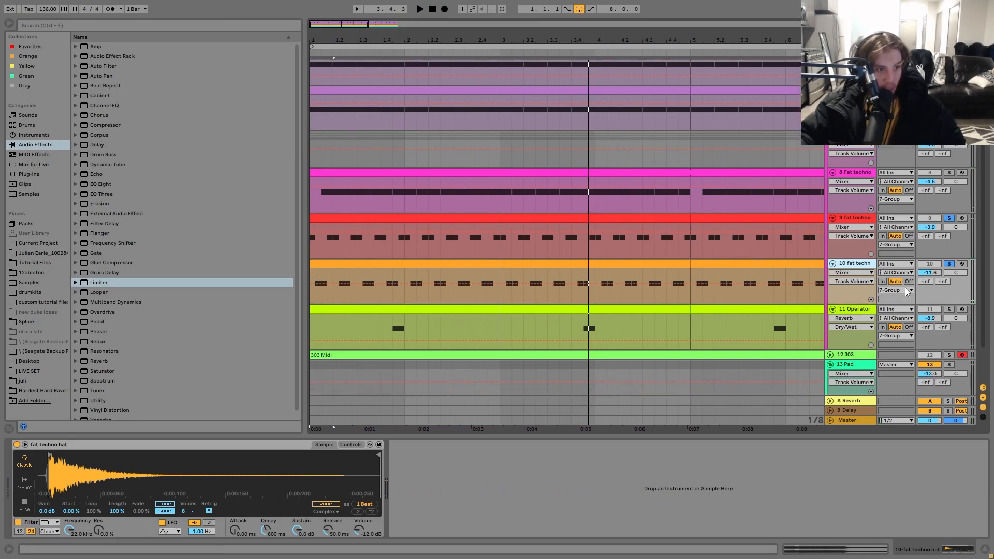
{"action": "left_click", "coordinate": [948, 310]}
{"action": "key", "text": "space"}
{"action": "left_click", "coordinate": [375, 324]}
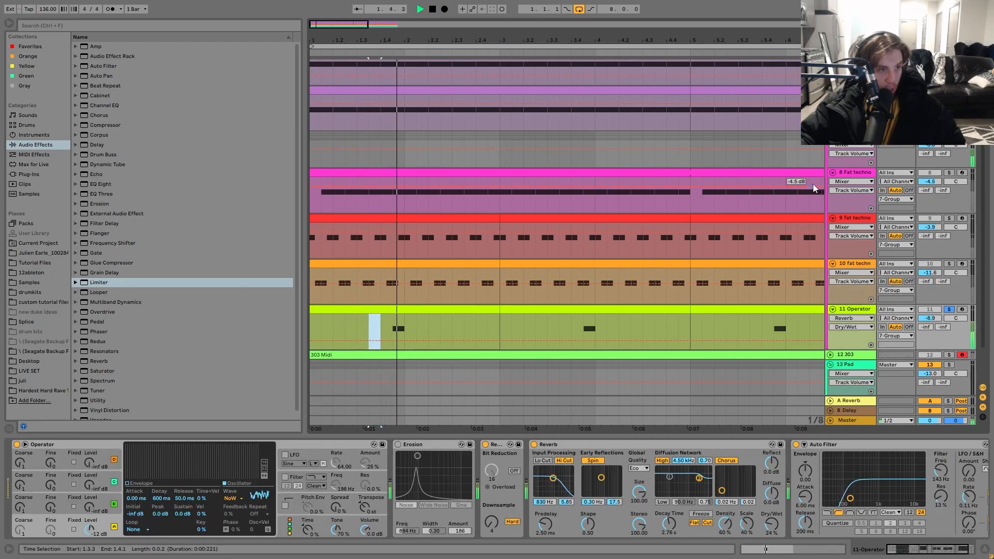
{"action": "key", "text": "space"}
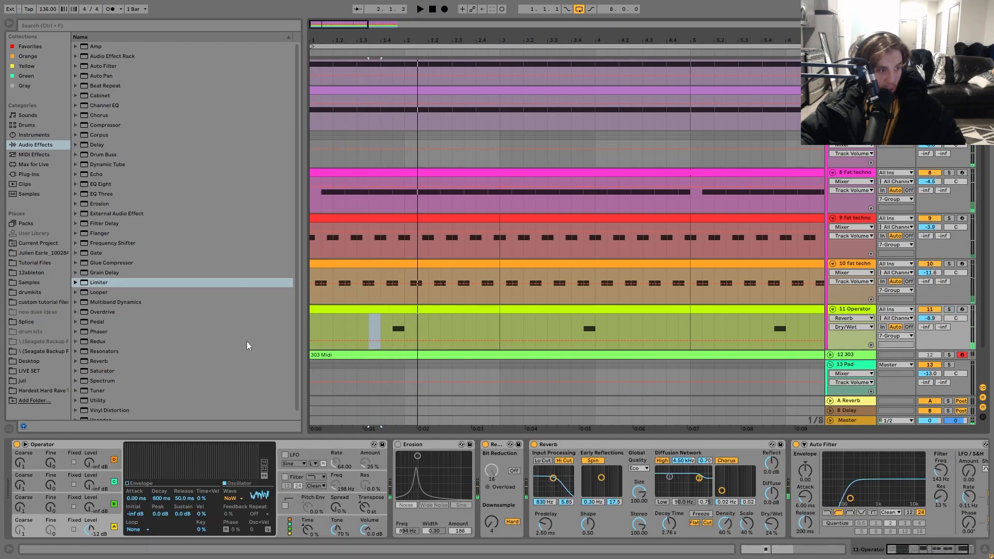
Step: Delete the Erosion effect from the 11 Operator track while auditioning the group
{"action": "left_click", "coordinate": [376, 308]}
{"action": "key", "text": "space"}
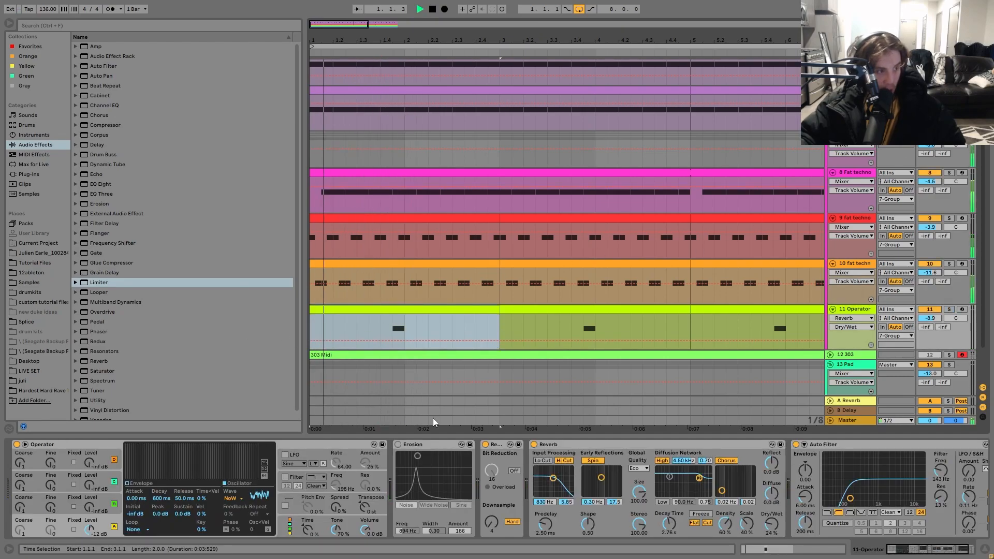
{"action": "left_click", "coordinate": [432, 445]}
{"action": "key", "text": "Delete"}
{"action": "key", "text": "space"}
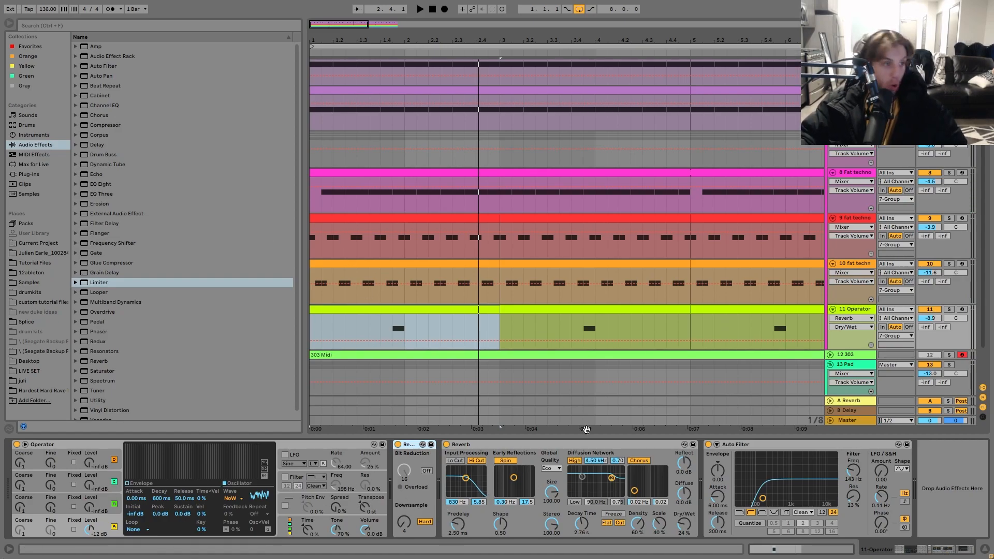
Step: Examine the Reverb on the 7 Group track and bring the tracks below it into view
{"action": "left_click", "coordinate": [848, 136]}
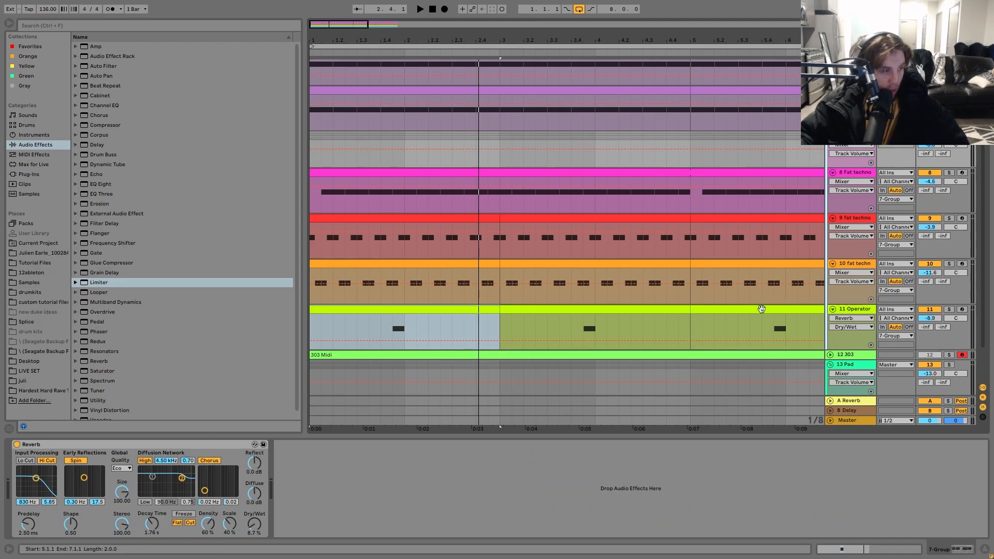
{"action": "scroll", "coordinate": [728, 336], "scroll_direction": "down", "scroll_amount": 1}
{"action": "scroll", "coordinate": [728, 340], "scroll_direction": "down", "scroll_amount": 1}
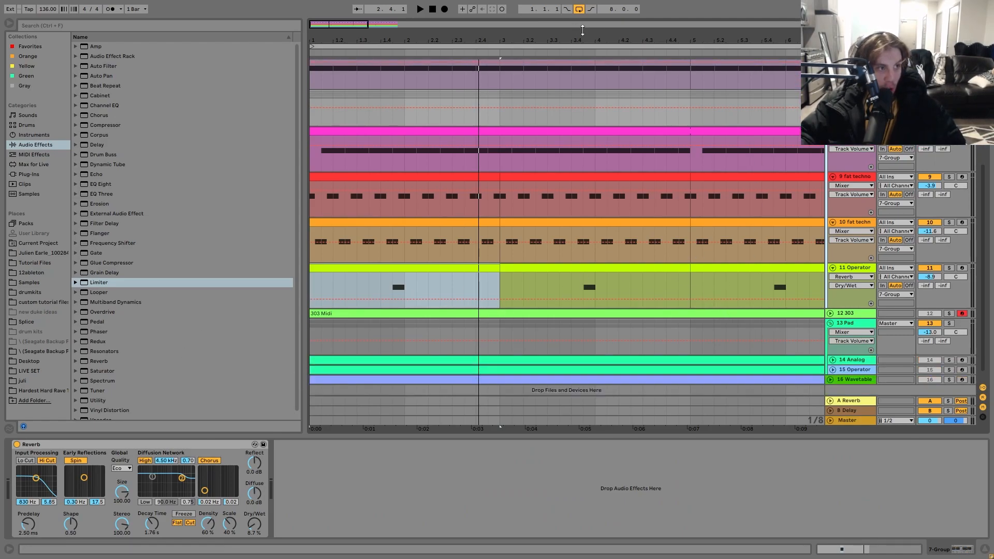
{"action": "left_click_drag", "start_coordinate": [593, 38], "coordinate": [454, 37]}
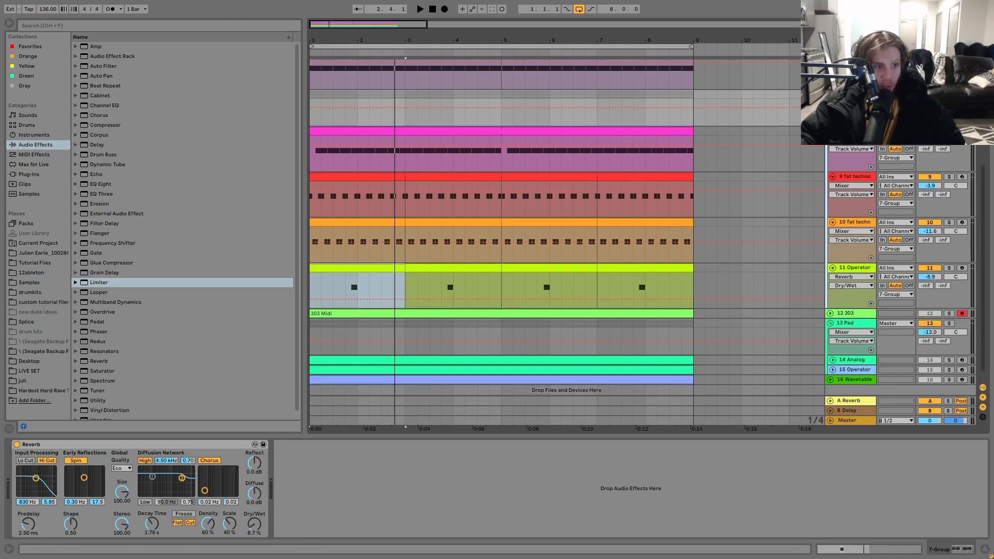
Step: Solo and unfold the 12 303 track, show its devices and audition it
{"action": "left_click", "coordinate": [950, 314]}
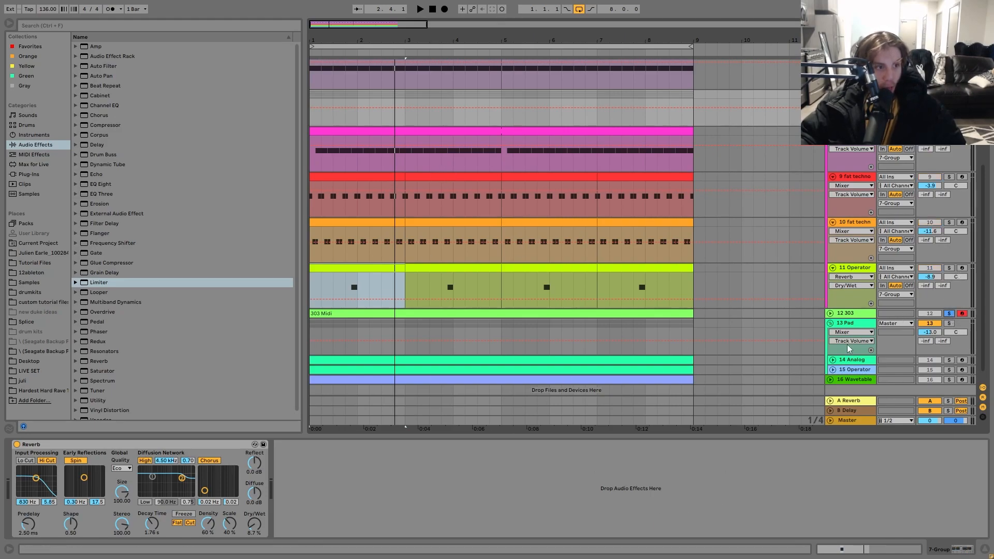
{"action": "left_click", "coordinate": [840, 315]}
{"action": "left_click", "coordinate": [830, 313]}
{"action": "key", "text": "space"}
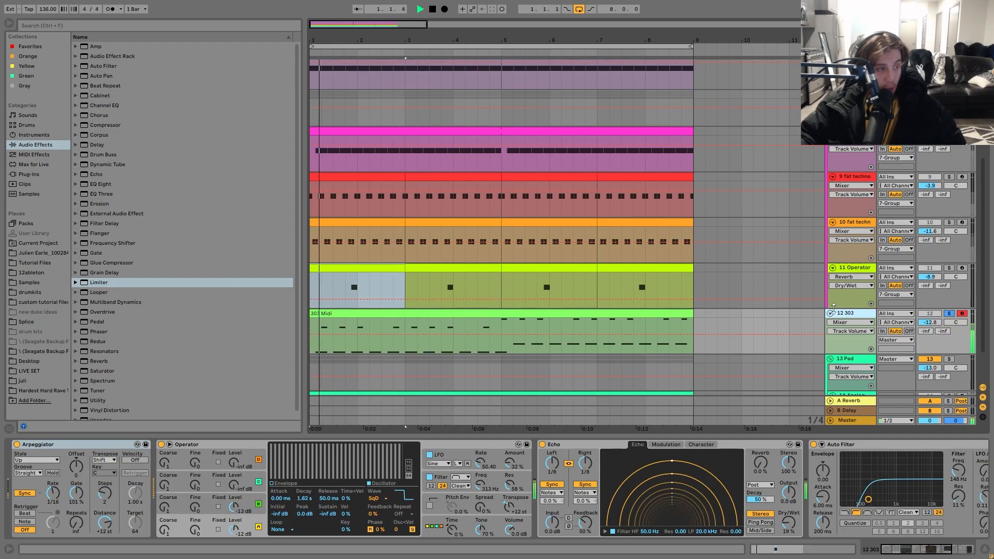
Step: Examine the 303 Midi clip's notes with folding off, selecting those from 1.1.3 to 5.1.3 while listening
{"action": "double_click", "coordinate": [522, 317]}
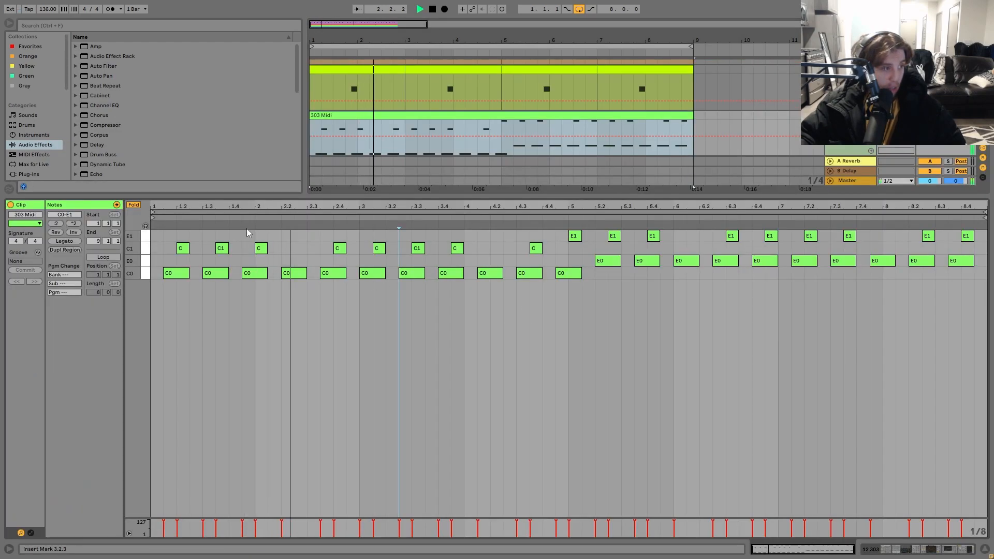
{"action": "left_click", "coordinate": [133, 206]}
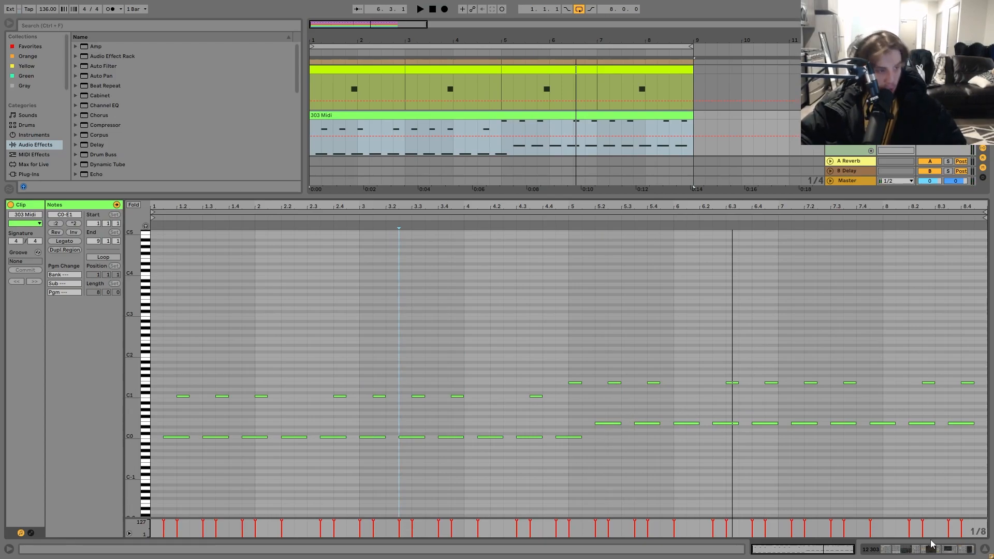
{"action": "mouse_move", "coordinate": [167, 458]}
{"action": "left_mouse_down"}
{"action": "mouse_move", "coordinate": [487, 255]}
{"action": "mouse_move", "coordinate": [564, 260]}
{"action": "mouse_move", "coordinate": [529, 277]}
{"action": "mouse_move", "coordinate": [573, 437]}
{"action": "mouse_move", "coordinate": [665, 380]}
{"action": "mouse_move", "coordinate": [603, 394]}
{"action": "mouse_move", "coordinate": [582, 363]}
{"action": "left_mouse_up"}
{"action": "left_click_drag", "start_coordinate": [595, 223], "coordinate": [572, 219]}
{"action": "left_click", "coordinate": [572, 219]}
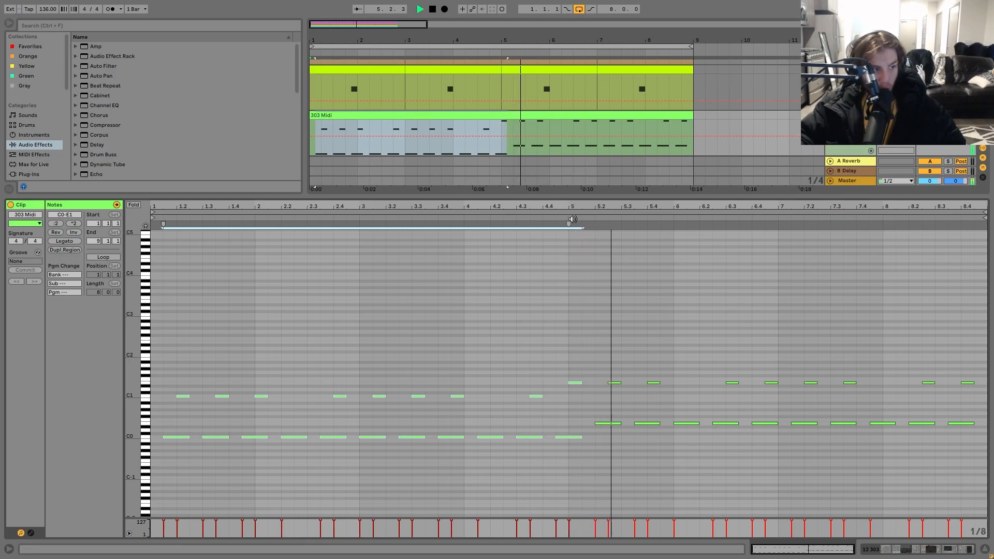
{"action": "key", "text": "space"}
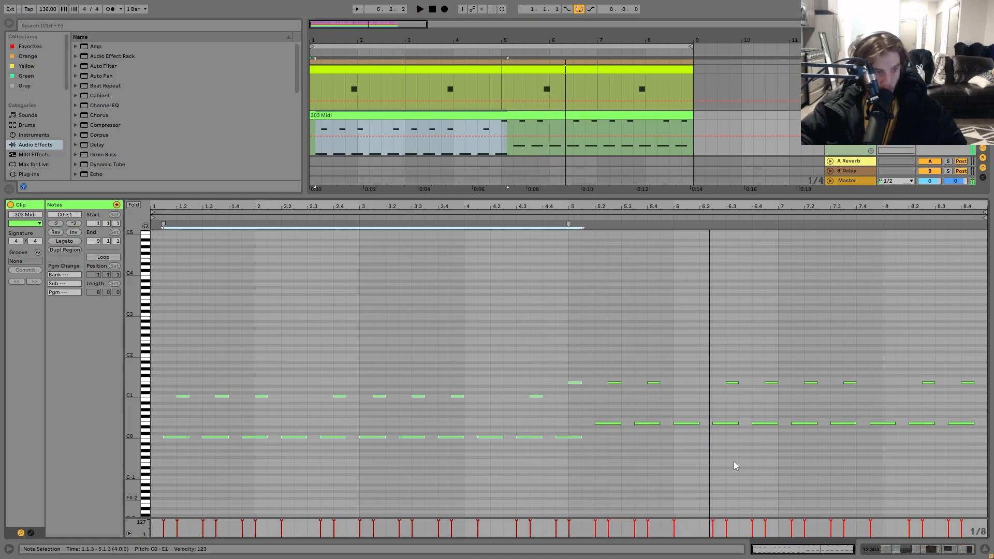
Step: Play the 303 Midi clip from 4.3.1 and listen to it against the metronome
{"action": "left_click", "coordinate": [478, 150]}
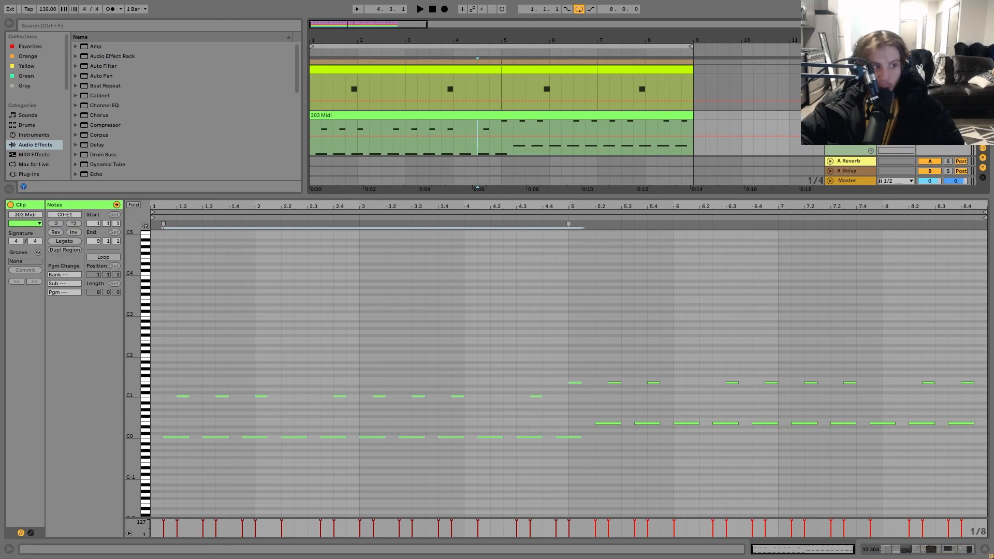
{"action": "key", "text": "space"}
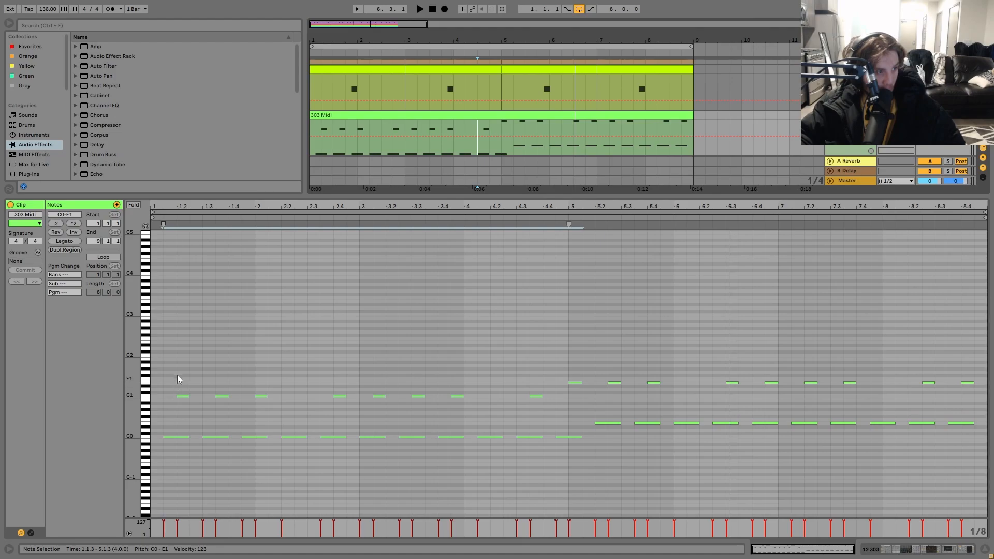
{"action": "left_click", "coordinate": [109, 8]}
{"action": "key", "text": "space"}
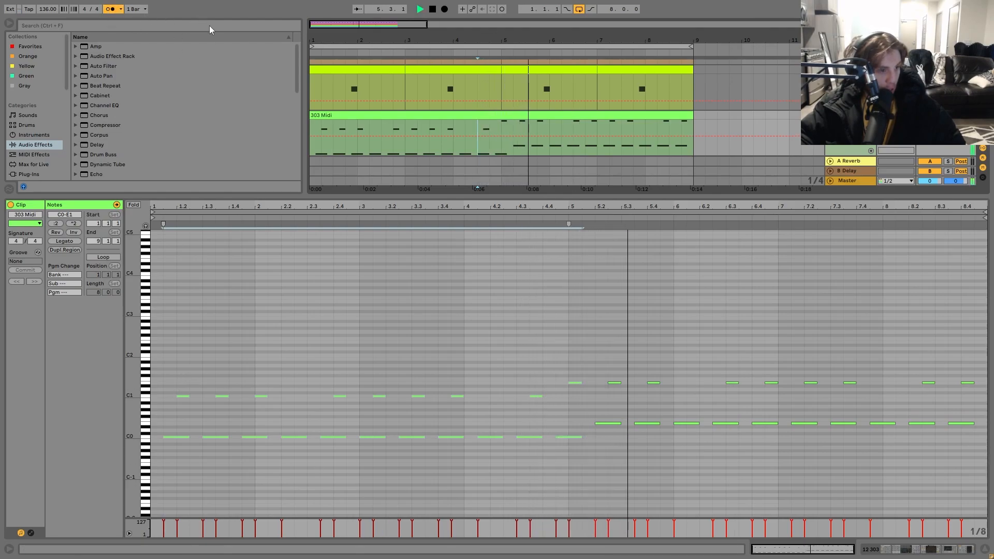
{"action": "key", "text": "space"}
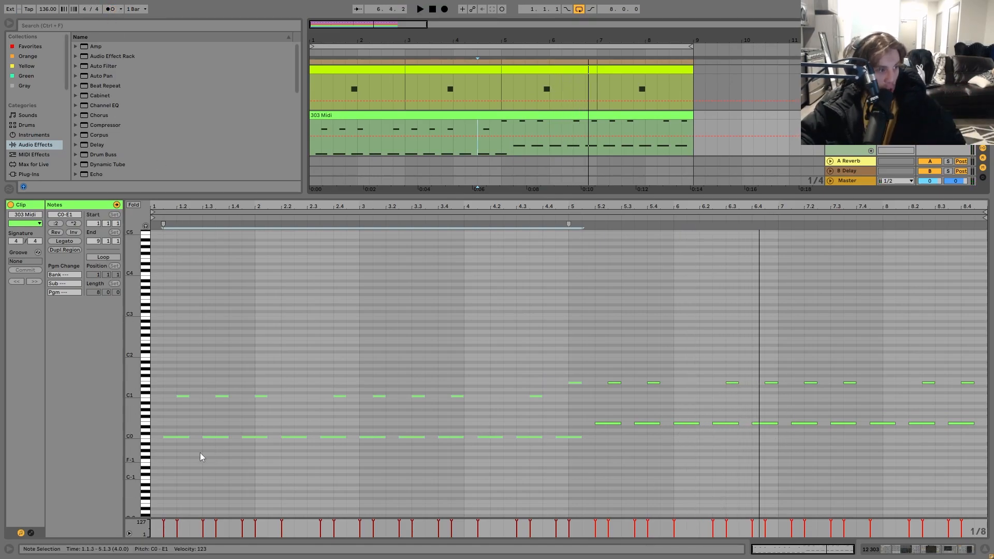
Step: Examine the 303 Midi clip's notes, selecting the C0 notes from 1.1.3 to 5.1.3 and the first three C1 notes
{"action": "left_click_drag", "start_coordinate": [168, 428], "coordinate": [585, 533]}
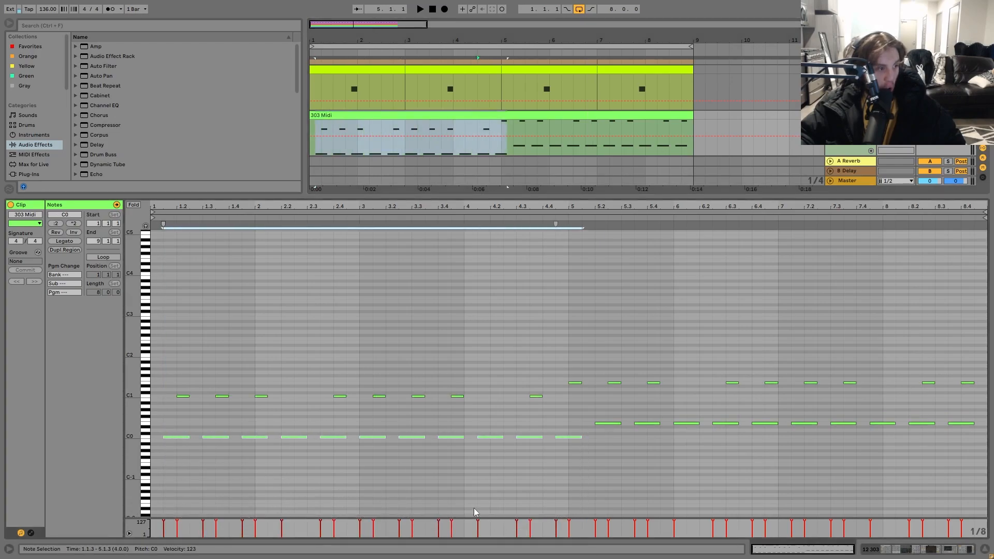
{"action": "left_click_drag", "start_coordinate": [177, 401], "coordinate": [265, 359]}
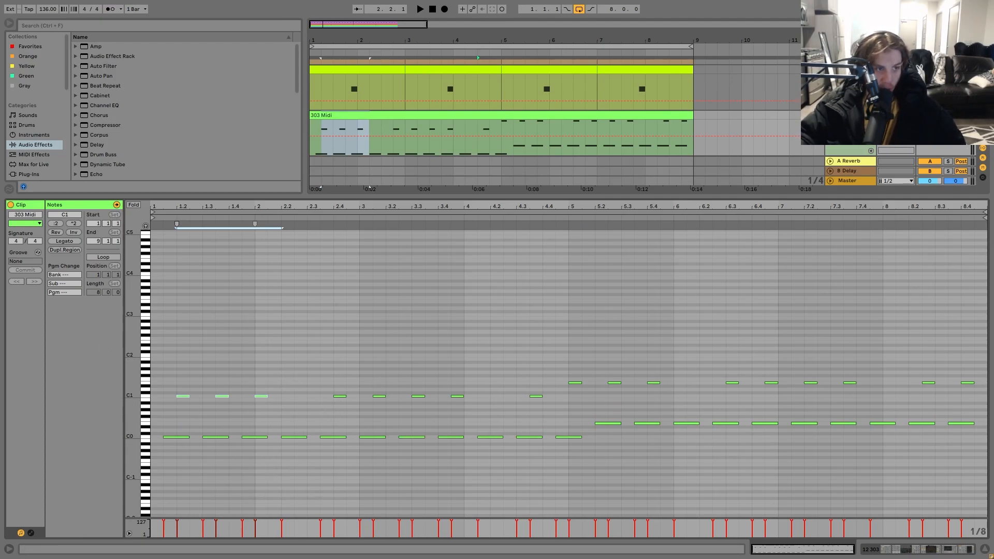
{"action": "key", "text": "shift+Tab"}
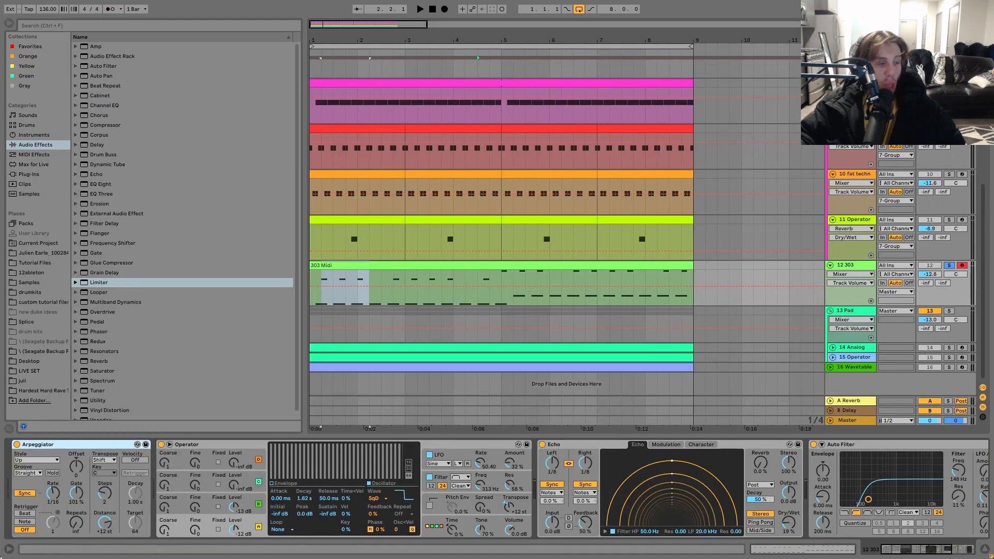
{"action": "left_click", "coordinate": [454, 265]}
{"action": "key", "text": "shift+Tab"}
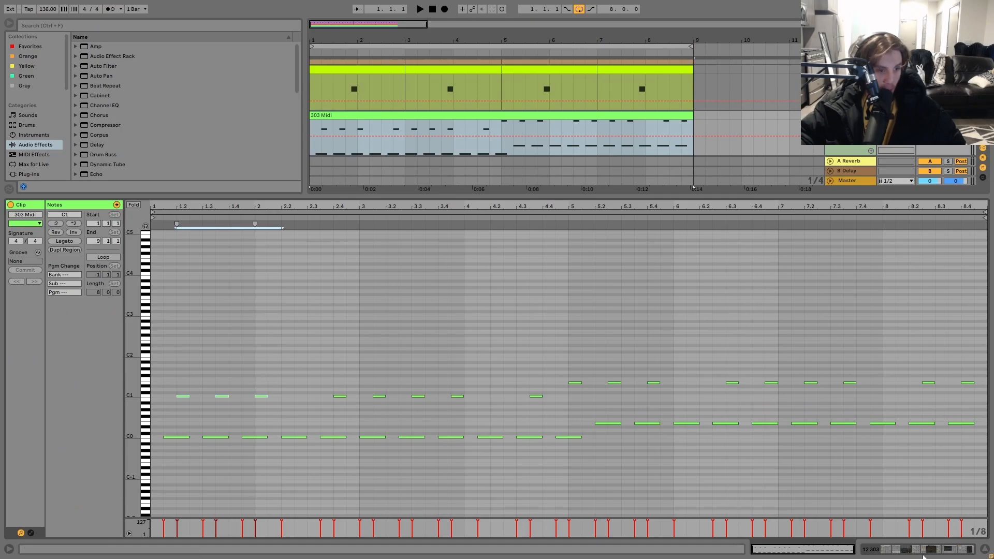
Step: Examine the Operator's global and pitch glide settings on the 12 303 track and compare them with the clip's notes
{"action": "key", "text": "shift+Tab"}
{"action": "left_click", "coordinate": [434, 527]}
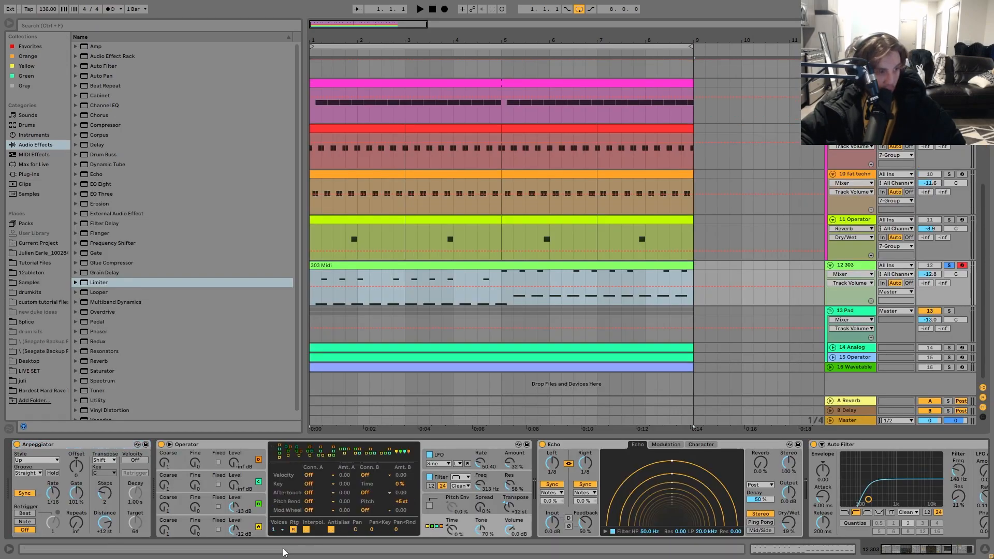
{"action": "left_click", "coordinate": [444, 500]}
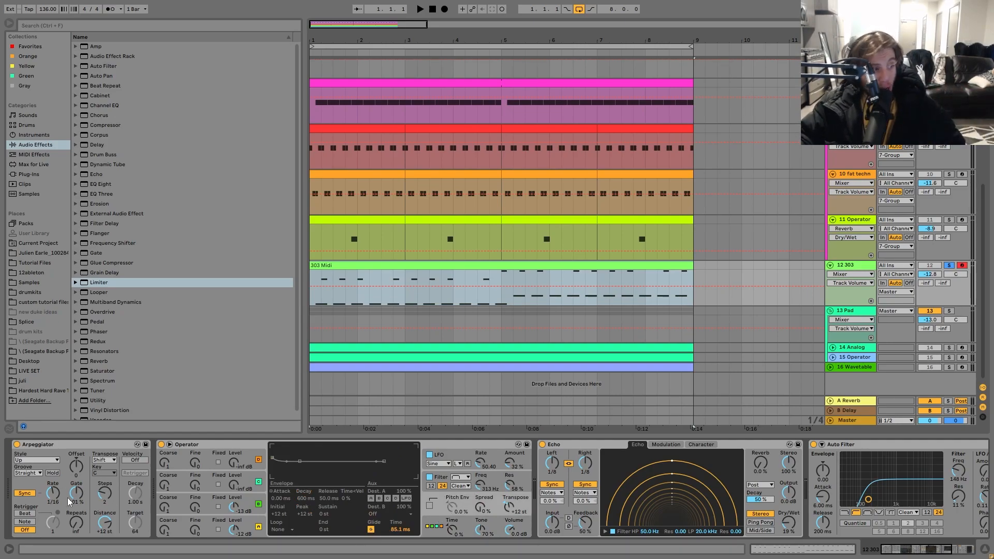
{"action": "double_click", "coordinate": [371, 273]}
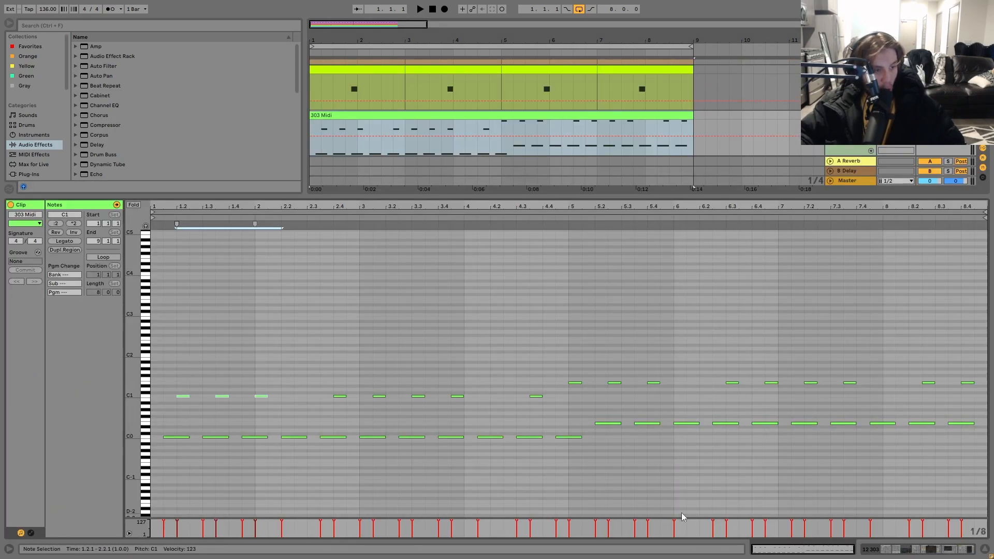
{"action": "key", "text": "shift+Tab"}
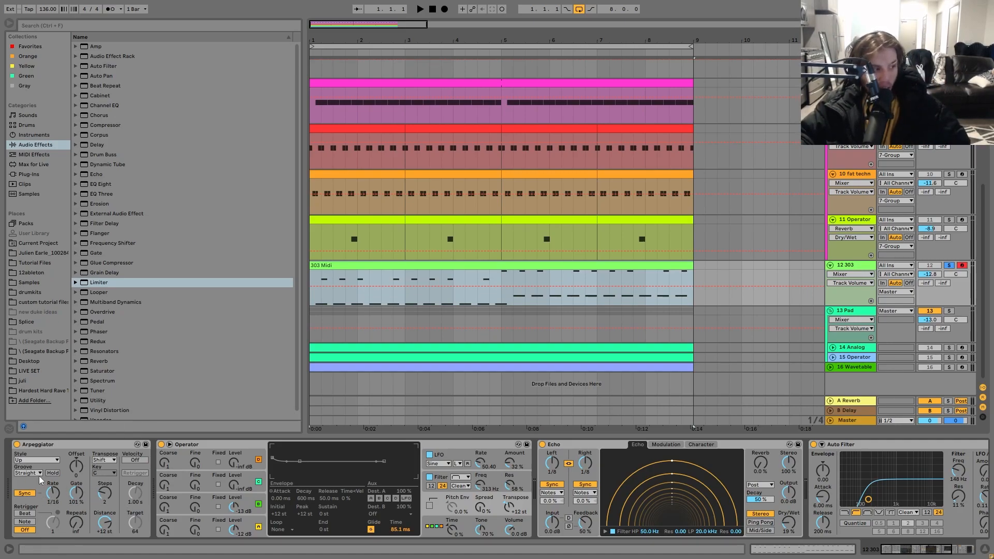
Step: Audition the Arpeggiator's Gate at 97% and 146% on the 12 303 track, and return it to 101%
{"action": "left_click", "coordinate": [77, 495]}
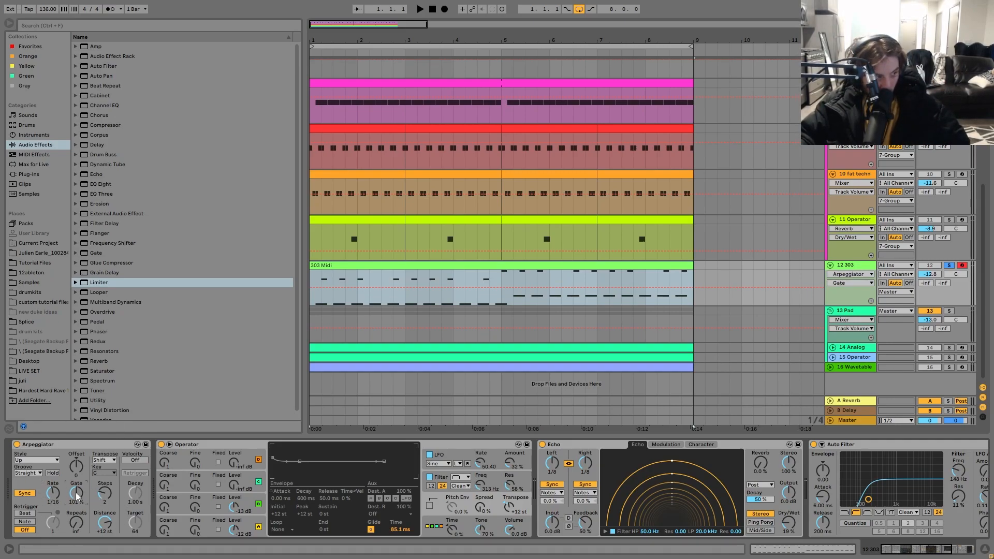
{"action": "key", "text": "space"}
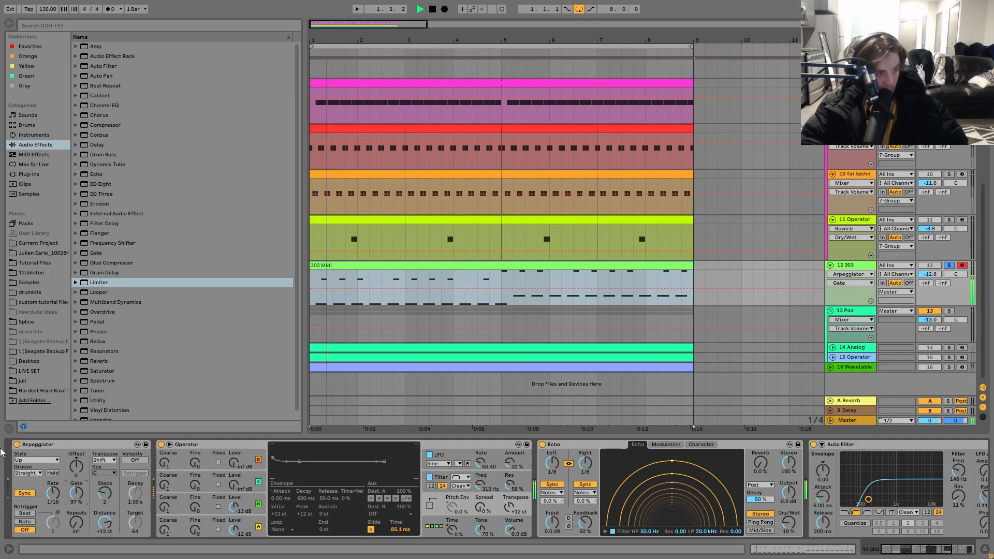
{"action": "key", "text": "space"}
{"action": "key", "text": "space"}
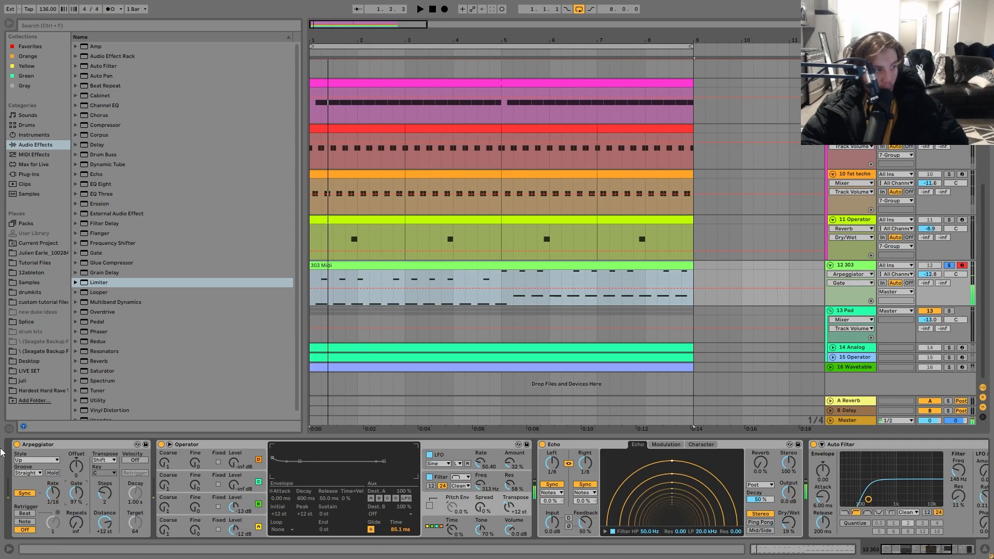
{"action": "key", "text": "space"}
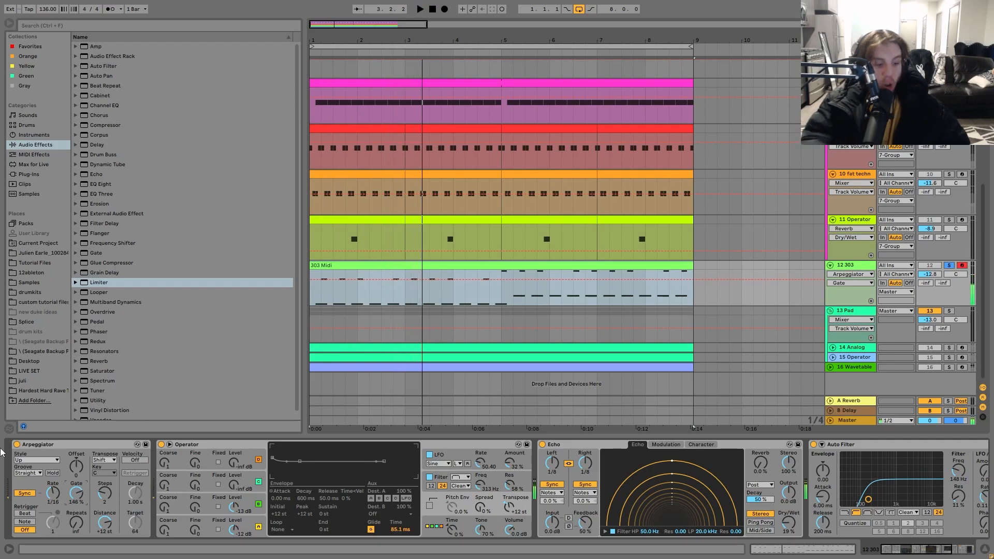
{"action": "key", "text": "Return"}
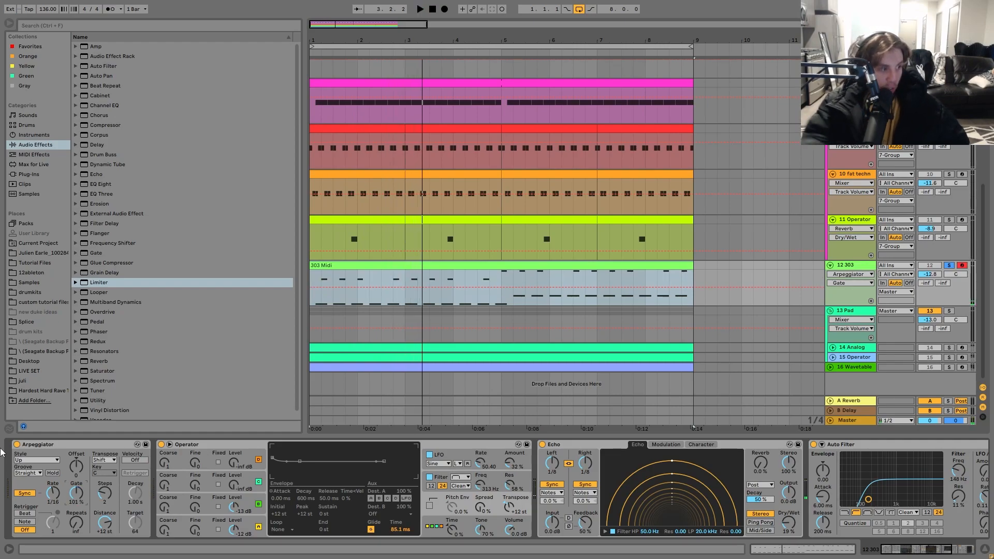
{"action": "key", "text": "space"}
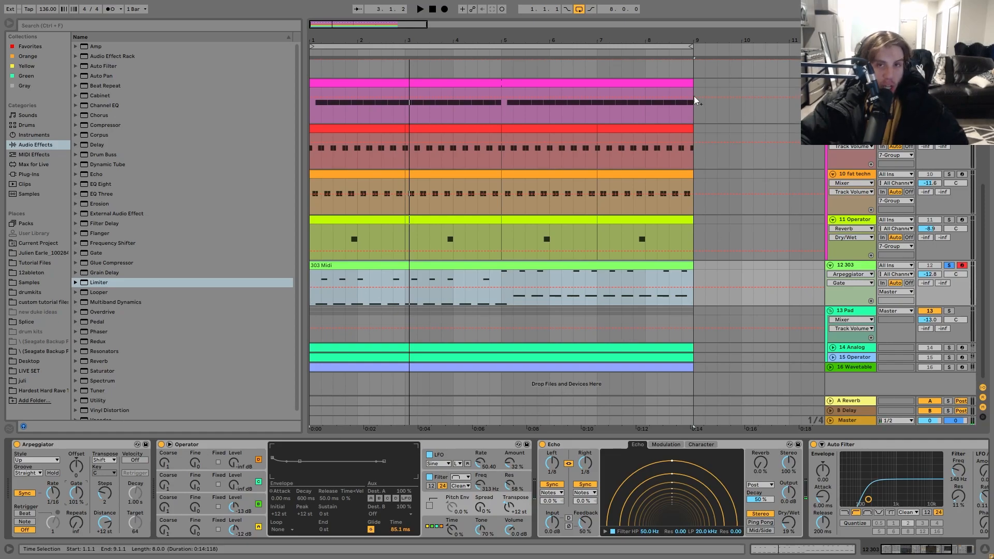
{"action": "key", "text": "a"}
{"action": "key", "text": "z"}
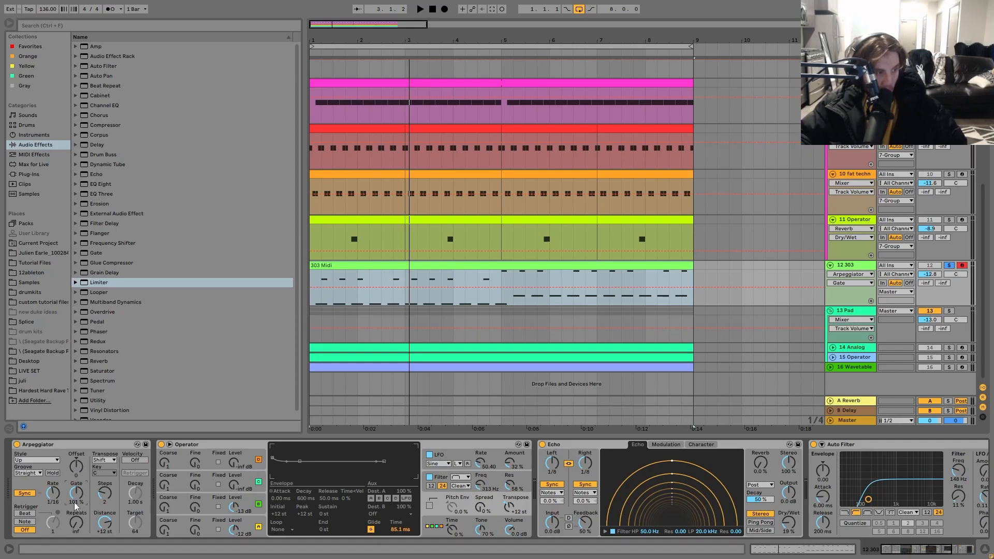
Step: Examine the Operator's oscillators A and B, filter envelope and LFO wave types on the 12 303 track, and audition the sound
{"action": "left_click", "coordinate": [250, 521]}
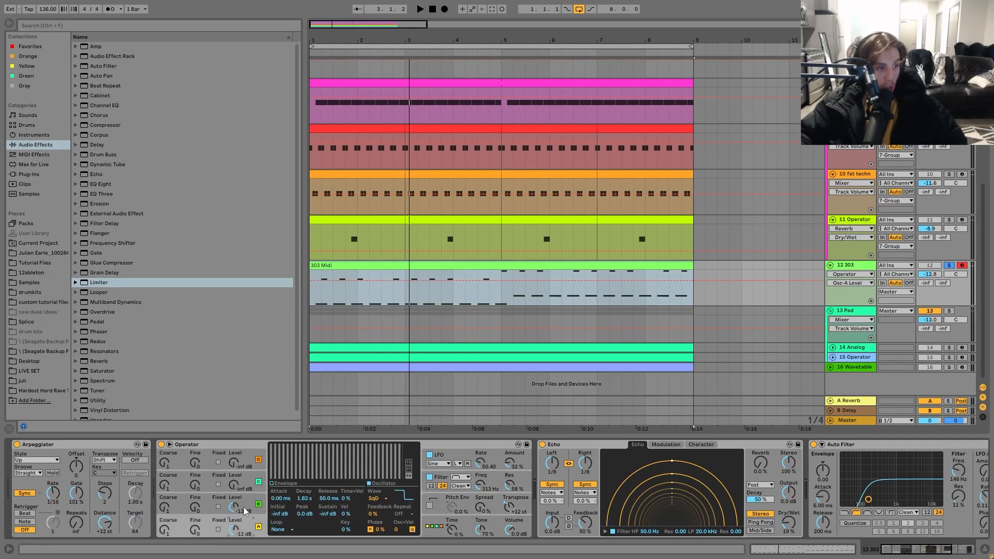
{"action": "left_click", "coordinate": [249, 508]}
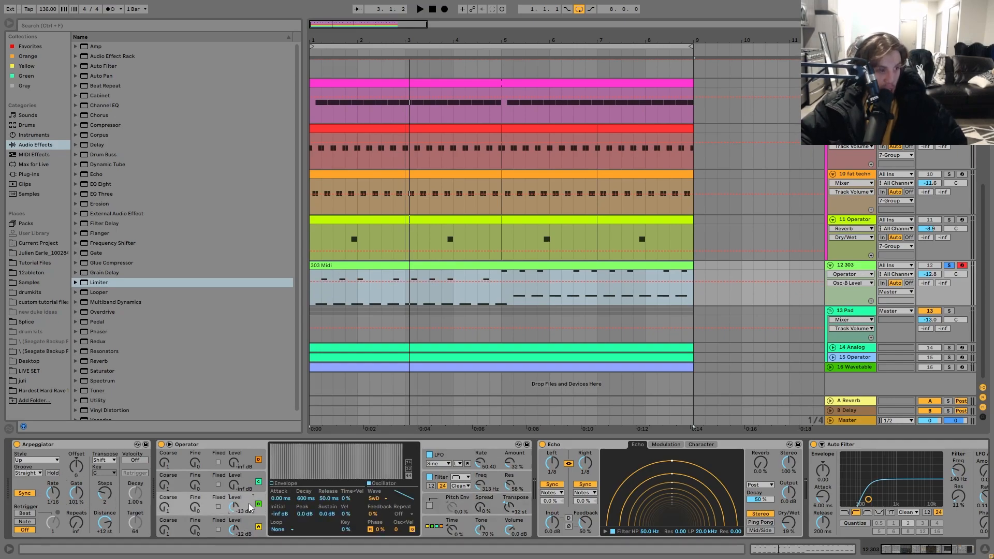
{"action": "left_click", "coordinate": [438, 530]}
{"action": "left_click", "coordinate": [434, 492]}
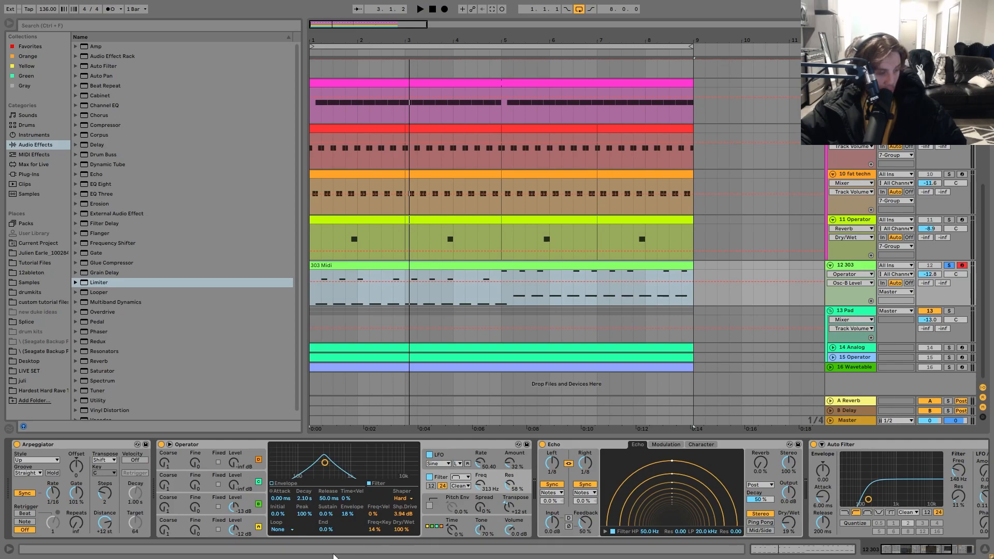
{"action": "left_click", "coordinate": [443, 460]}
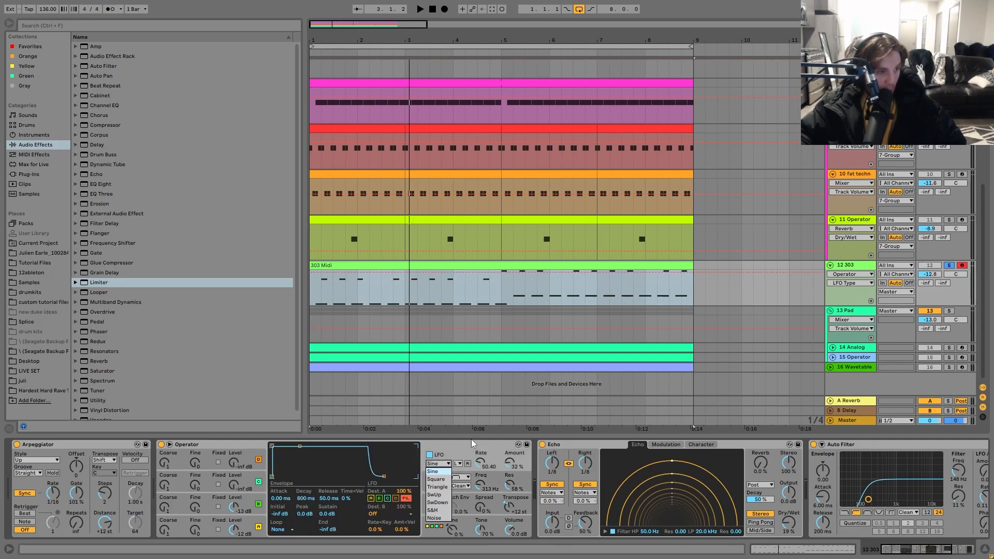
{"action": "key", "text": "space"}
{"action": "key", "text": "space"}
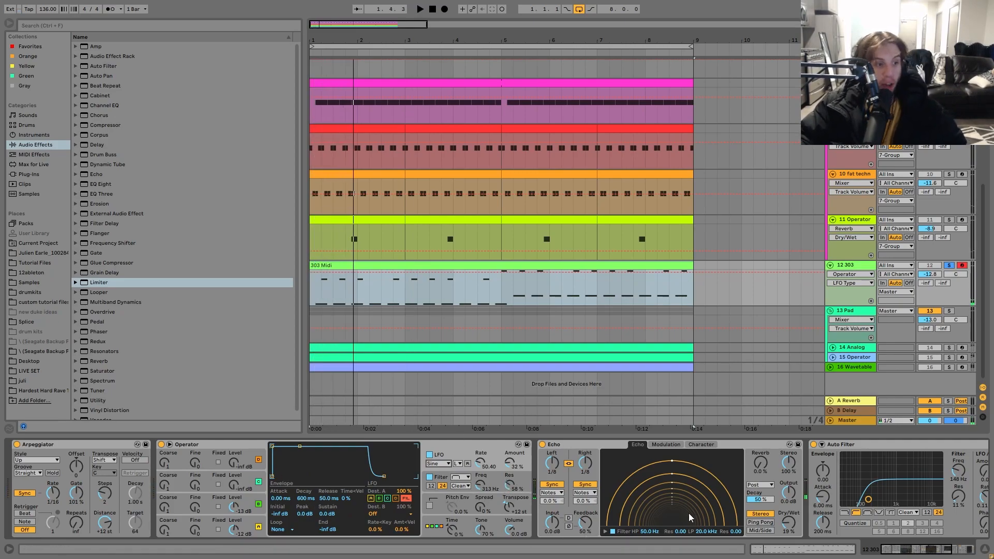
Step: Examine the Echo, Auto Filter and sidechain Compressor at the end of the 12 303 device chain
{"action": "scroll", "coordinate": [688, 512], "scroll_direction": "right", "scroll_amount": 6}
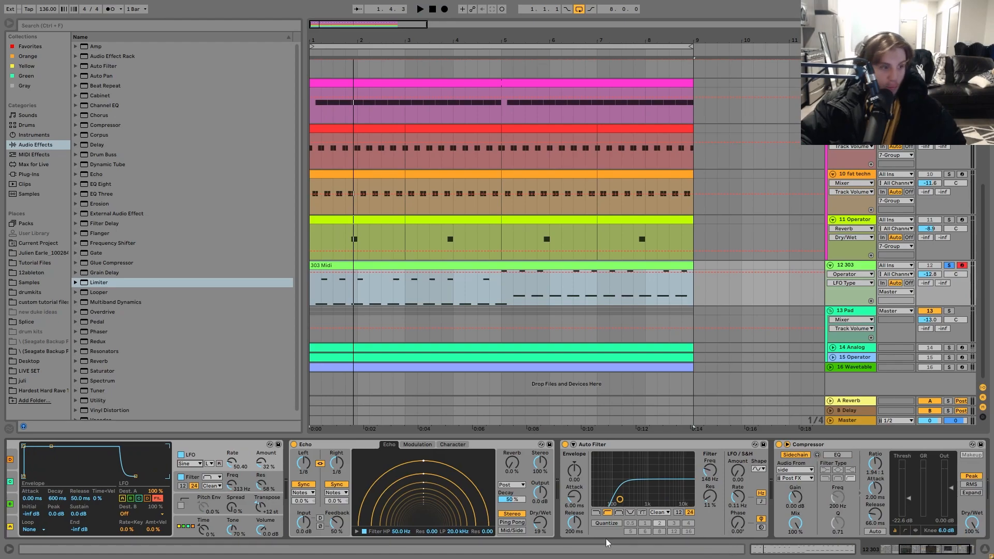
{"action": "scroll", "coordinate": [626, 540], "scroll_direction": "right", "scroll_amount": 2}
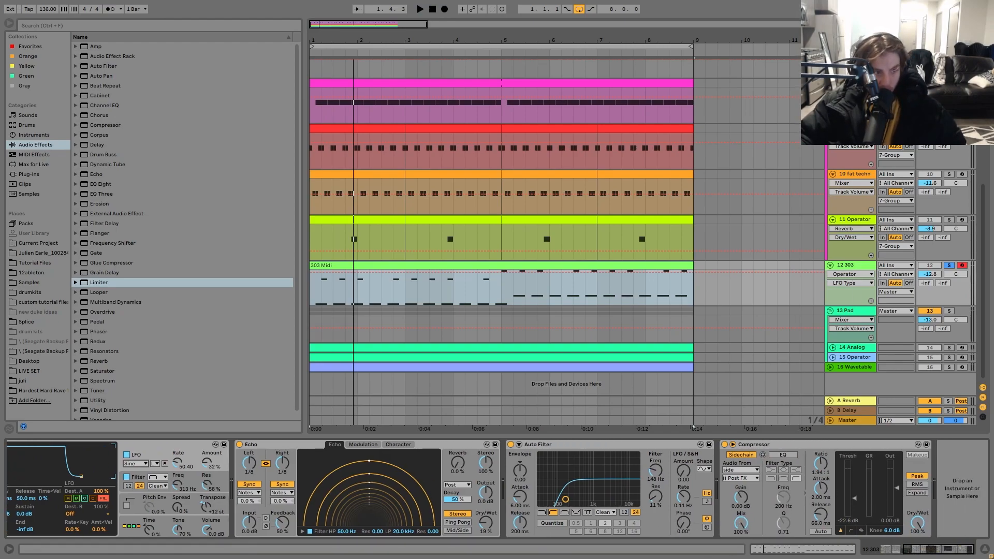
{"action": "left_click", "coordinate": [807, 443]}
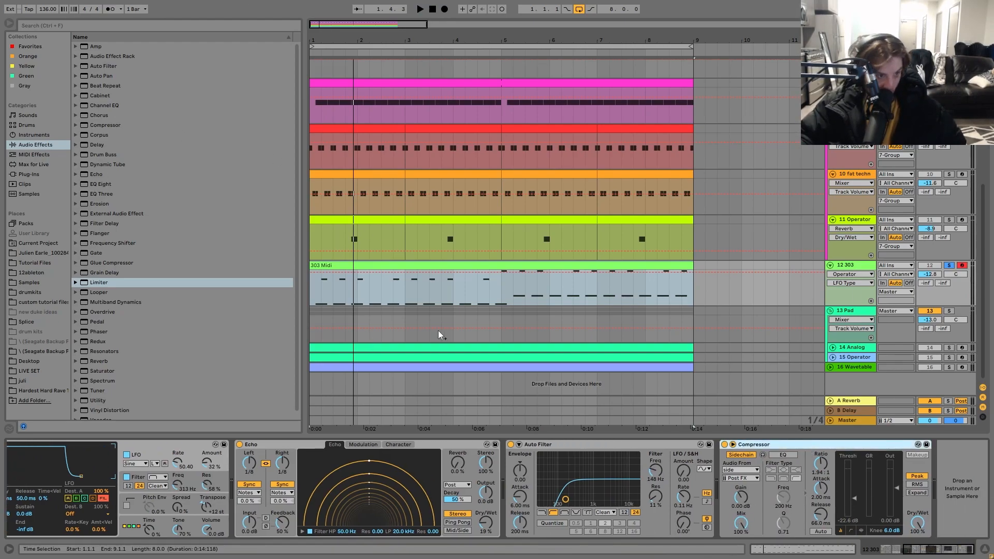
Step: Solo the 13 Pad group, audition it and unfold its 14 Analog and 15 Operator tracks
{"action": "left_click", "coordinate": [950, 311]}
{"action": "key", "text": "space"}
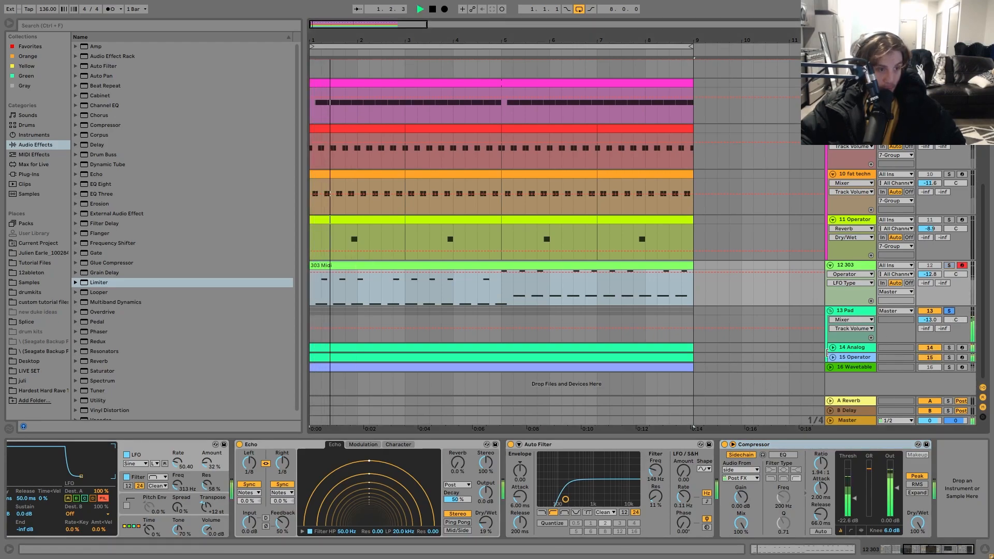
{"action": "left_click", "coordinate": [833, 348]}
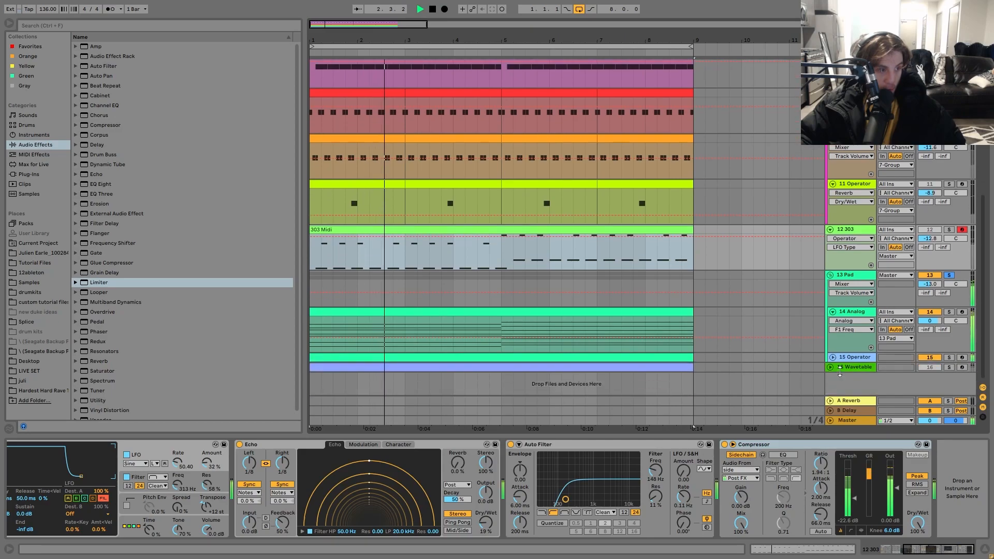
{"action": "left_click", "coordinate": [833, 357]}
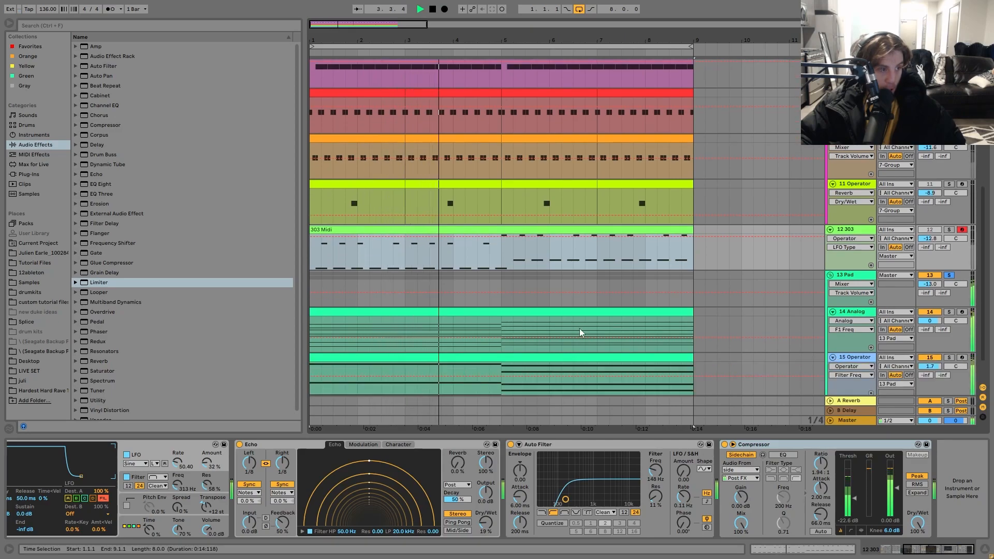
{"action": "scroll", "coordinate": [575, 324], "scroll_direction": "down", "scroll_amount": 2}
Step: Examine the chord notes in the 14 Analog clip and the EQ Eight and Compressor on the 13 Pad group
{"action": "double_click", "coordinate": [516, 274]}
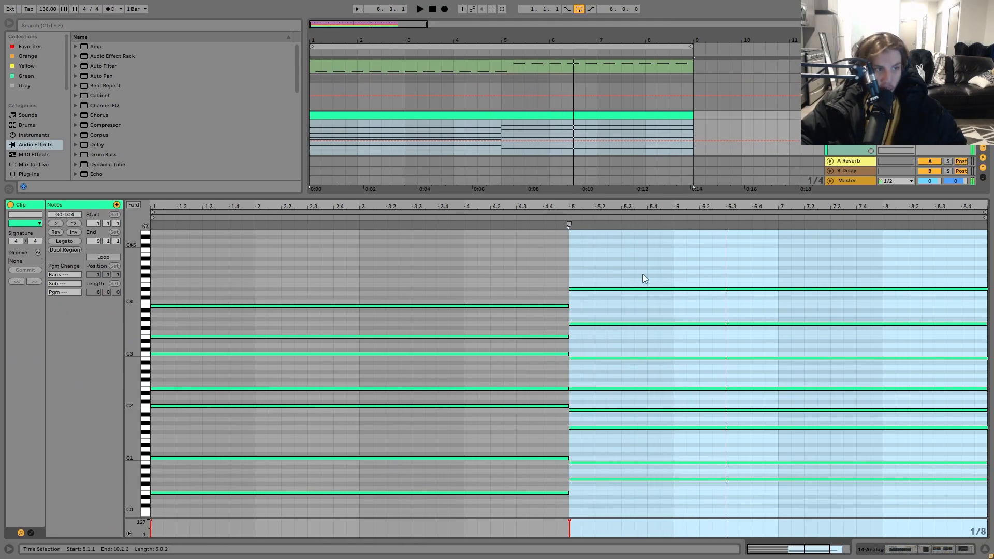
{"action": "double_click", "coordinate": [849, 78]}
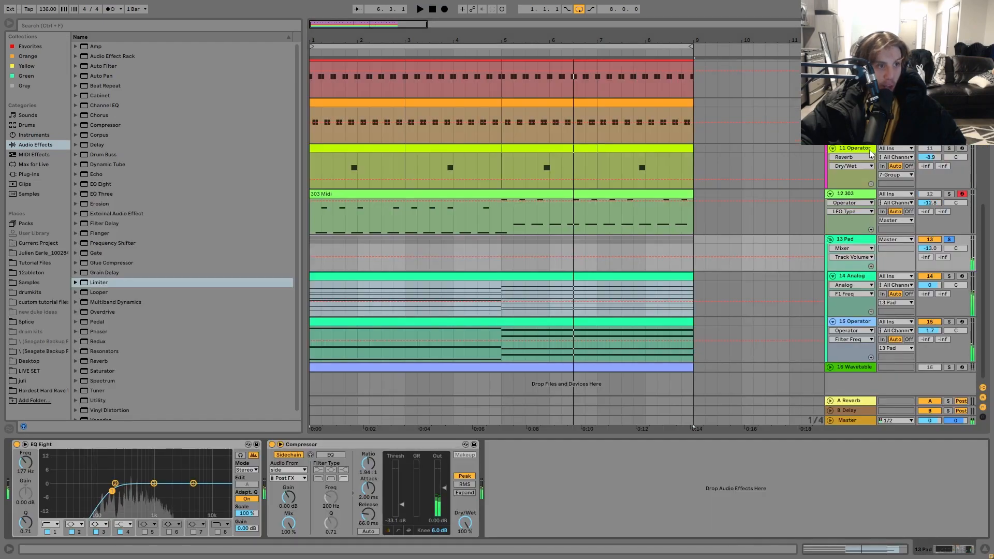
{"action": "double_click", "coordinate": [485, 274]}
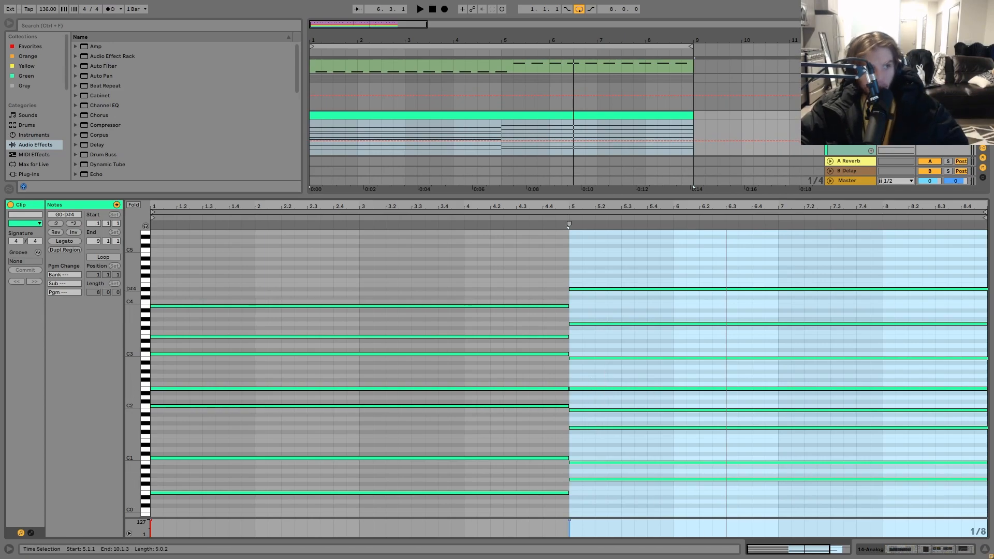
{"action": "double_click", "coordinate": [849, 78]}
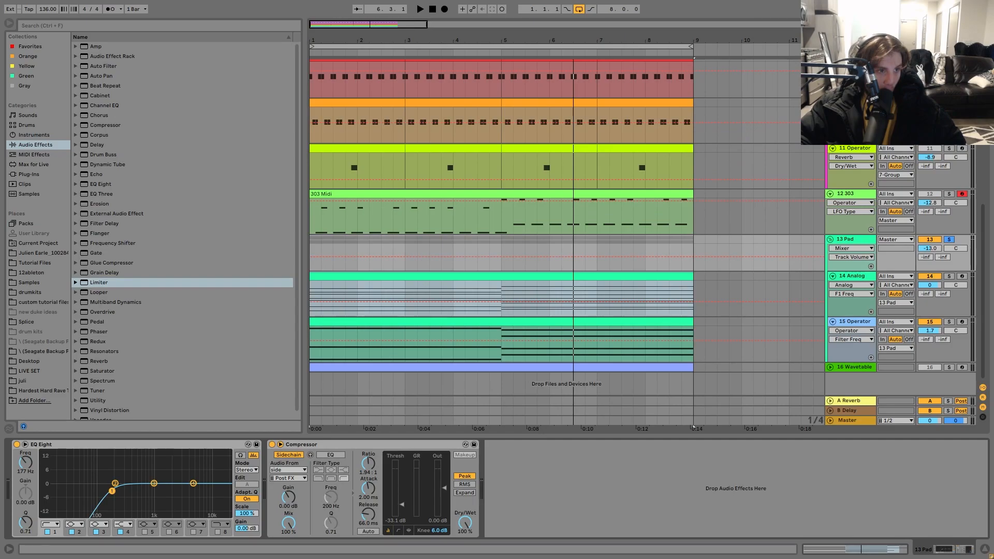
Step: Add the 12 303 track to the soloed 13 Pad group and play them together from bar 1
{"action": "left_click", "coordinate": [949, 194]}
{"action": "key", "text": "space"}
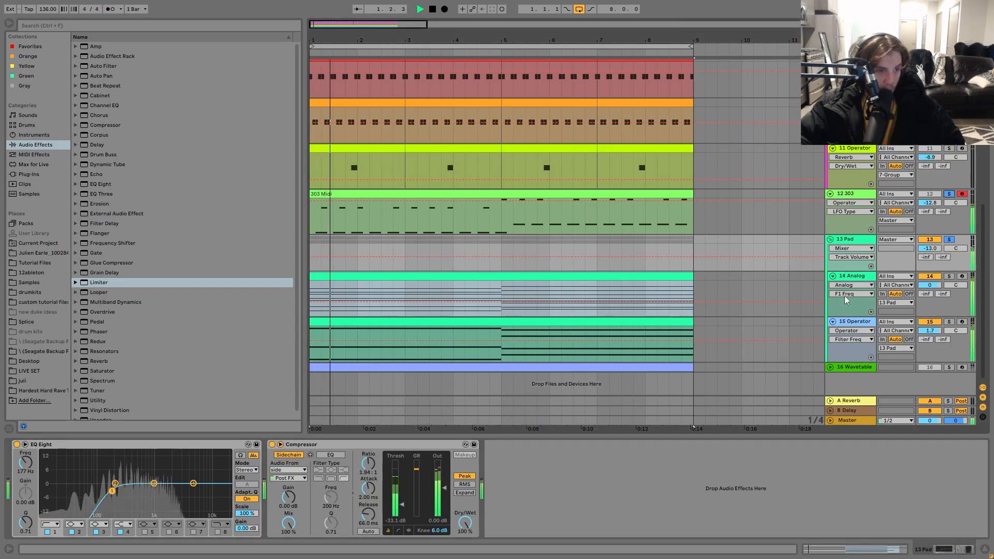
Step: Compare the chord notes in the 14 Analog clip with those in the 15 Operator clip
{"action": "left_click", "coordinate": [855, 281]}
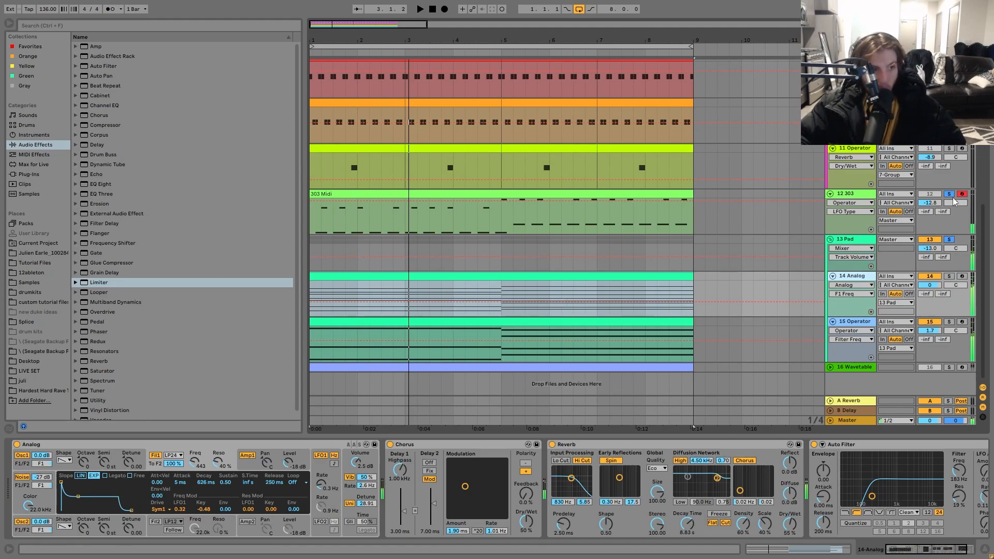
{"action": "double_click", "coordinate": [470, 280]}
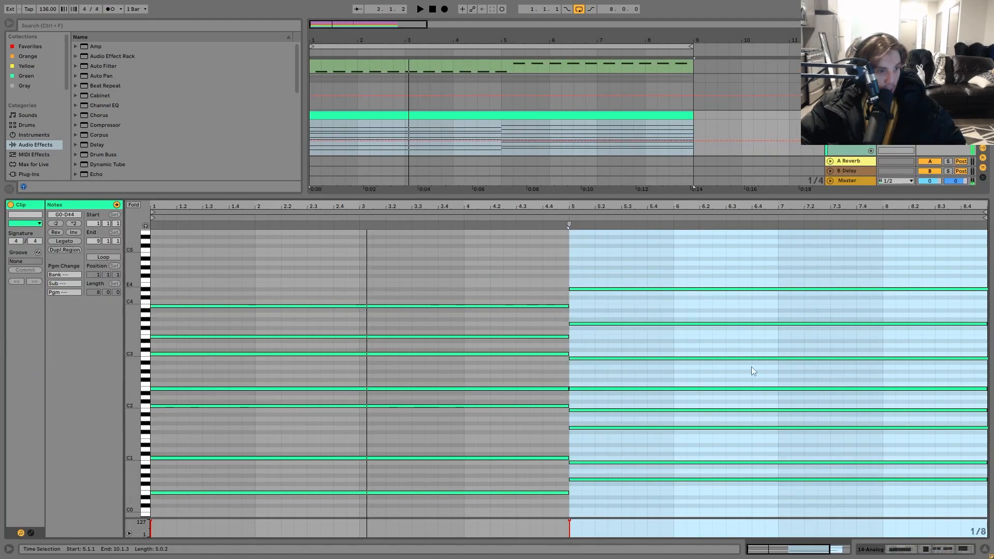
{"action": "scroll", "coordinate": [577, 169], "scroll_direction": "down", "scroll_amount": 3}
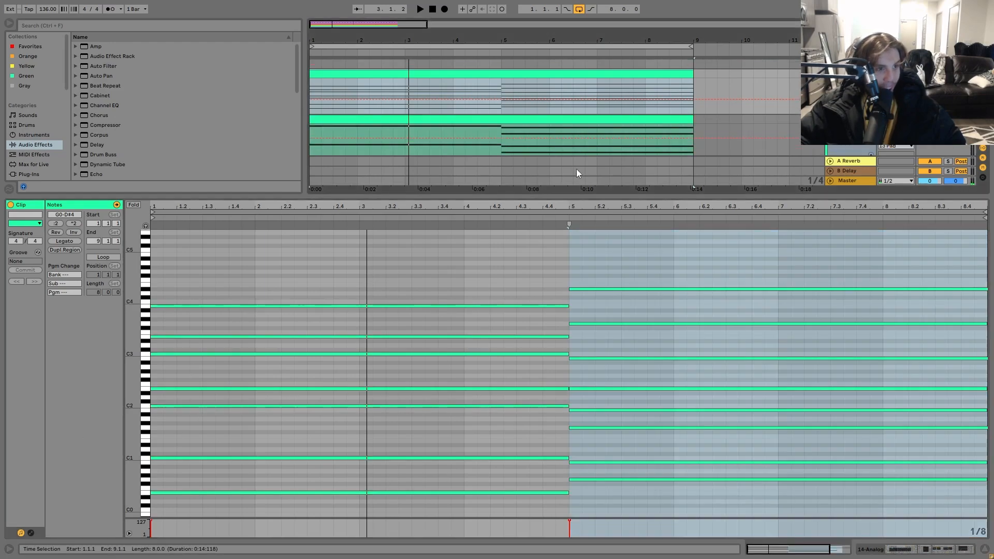
{"action": "left_click", "coordinate": [490, 120]}
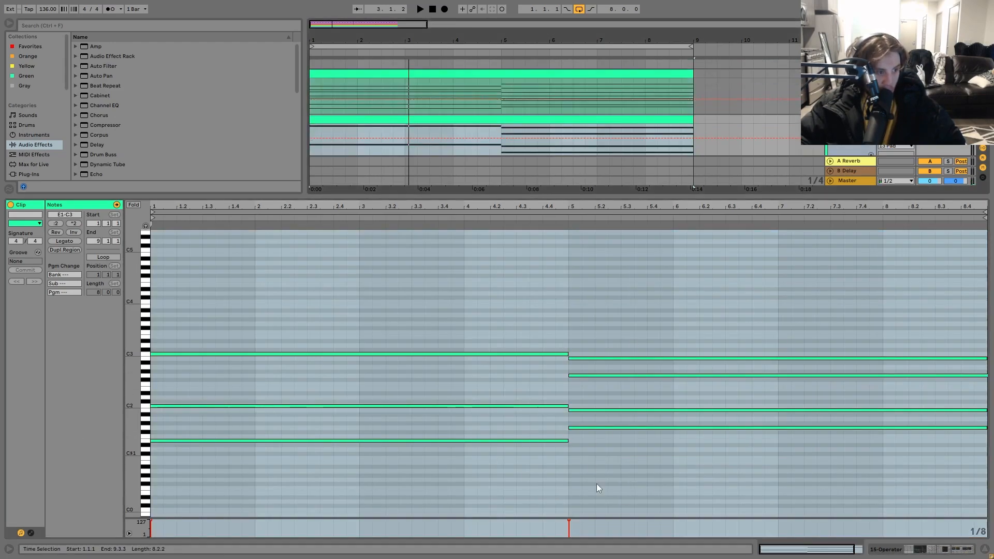
{"action": "left_click", "coordinate": [532, 69], "text": "shift"}
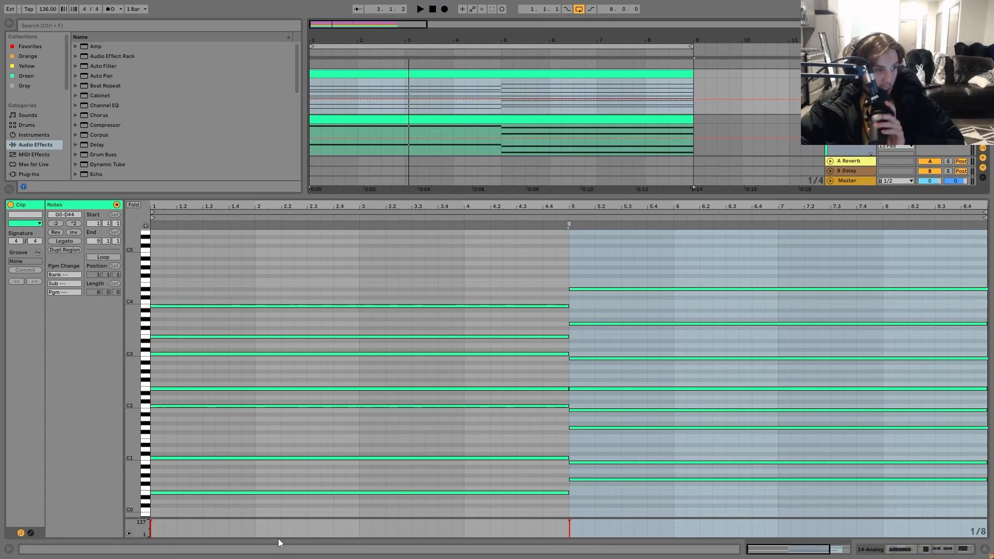
Step: Examine and audition the notes of the first chord, bars 1 to 4, in the 14 Analog clip, from the low E0 upward
{"action": "left_click", "coordinate": [256, 492]}
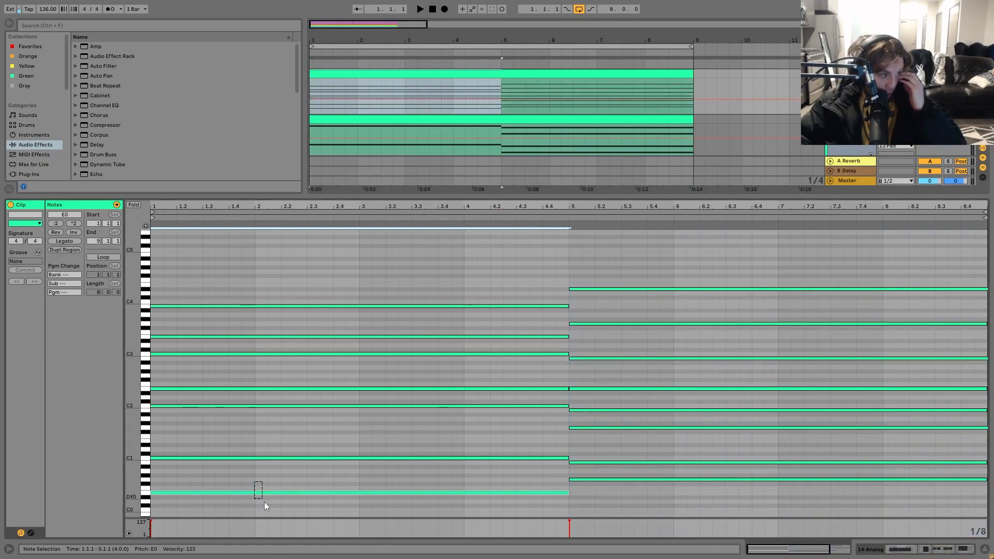
{"action": "left_click", "coordinate": [251, 457]}
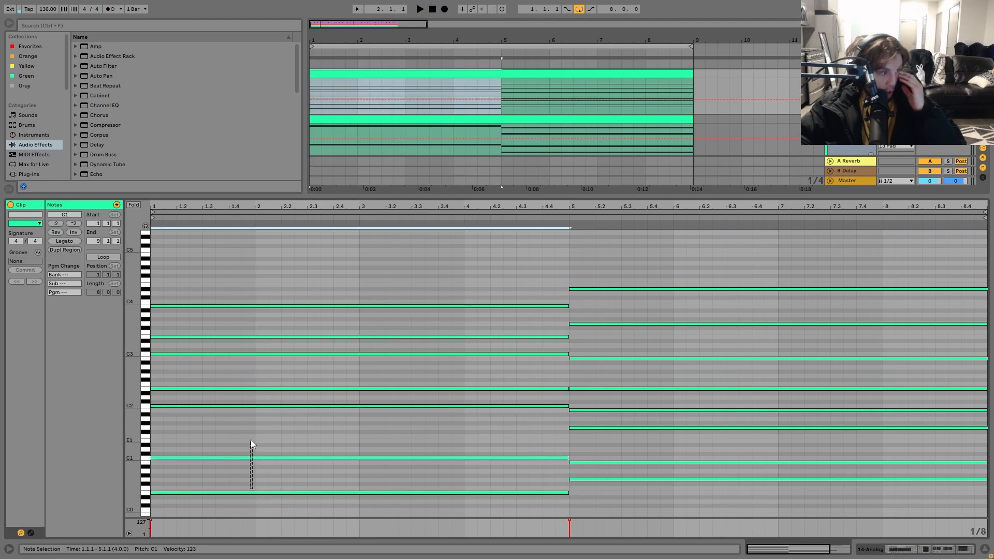
{"action": "left_click_drag", "start_coordinate": [256, 435], "coordinate": [409, 473]}
{"action": "left_click_drag", "start_coordinate": [448, 435], "coordinate": [198, 289]}
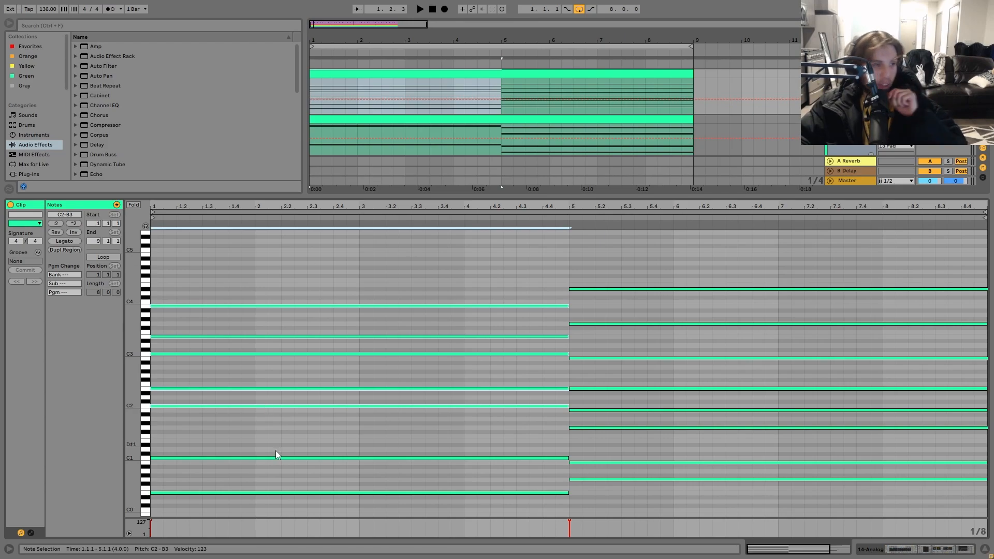
{"action": "key", "text": "space"}
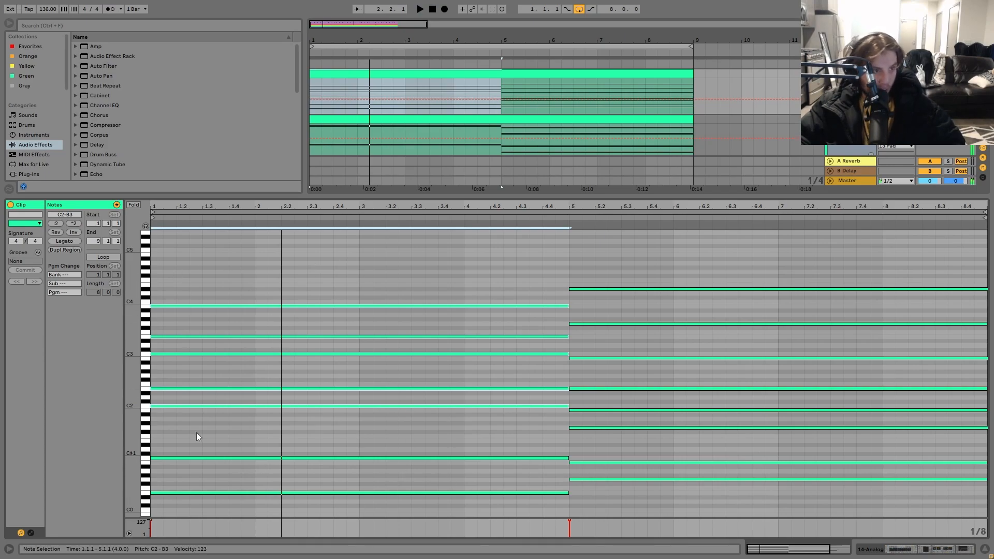
{"action": "mouse_move", "coordinate": [350, 268]}
{"action": "left_mouse_down"}
{"action": "mouse_move", "coordinate": [365, 297]}
{"action": "mouse_move", "coordinate": [405, 320]}
{"action": "left_mouse_up"}
Step: Examine the second chord's notes from bar 5 in the 14 Analog clip, select the whole chord and play the clip
{"action": "left_click_drag", "start_coordinate": [651, 495], "coordinate": [639, 475]}
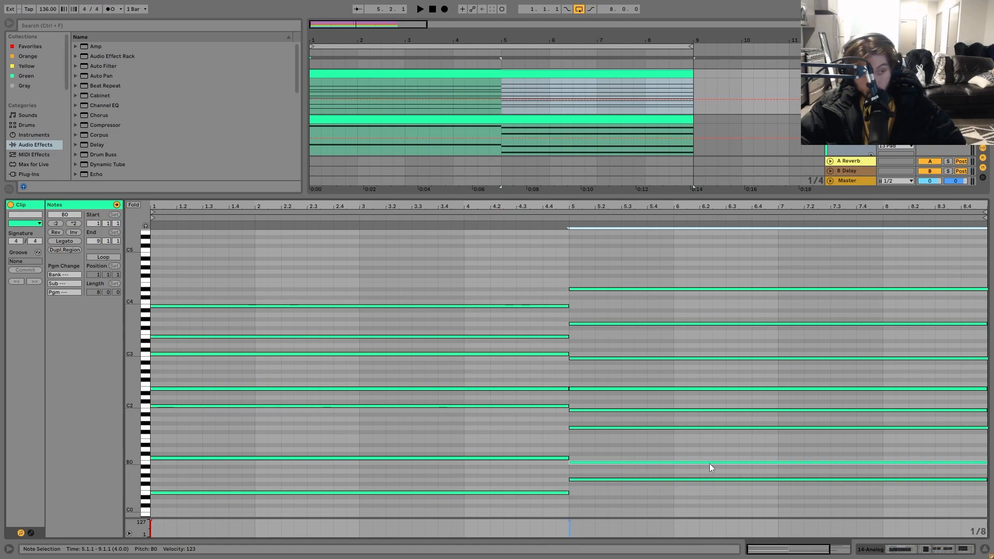
{"action": "left_click_drag", "start_coordinate": [605, 446], "coordinate": [712, 408]}
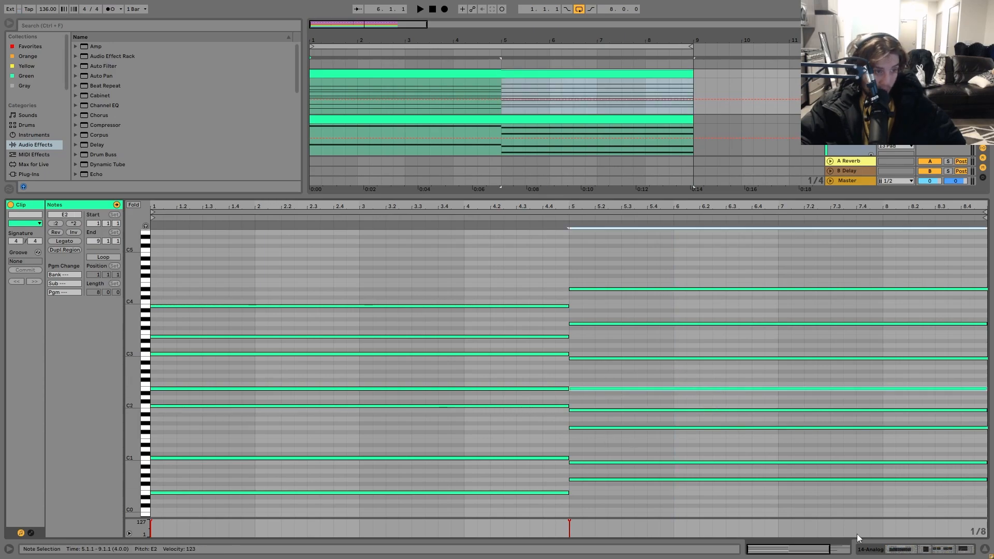
{"action": "left_click_drag", "start_coordinate": [613, 331], "coordinate": [701, 381]}
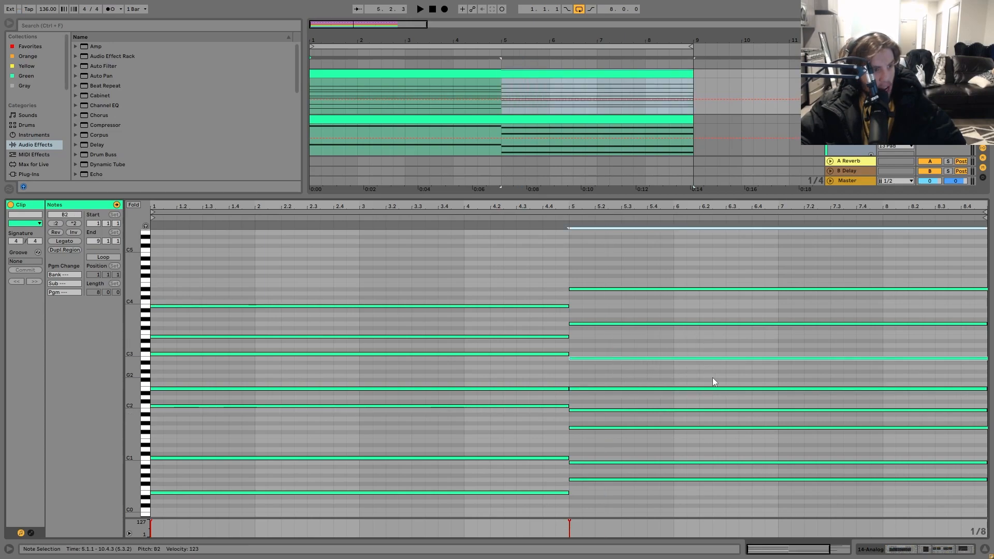
{"action": "left_click_drag", "start_coordinate": [623, 269], "coordinate": [782, 506]}
{"action": "key", "text": "space"}
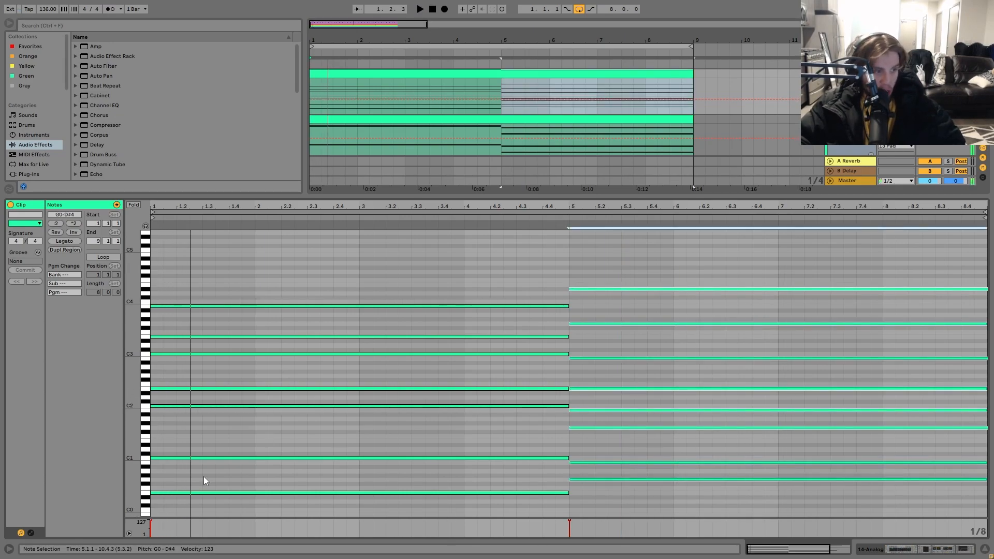
Step: Solo the 14 Analog track and examine its Analog filter, unison settings and the Chorus, Reverb and Auto Filter in its device chain
{"action": "left_click", "coordinate": [894, 552]}
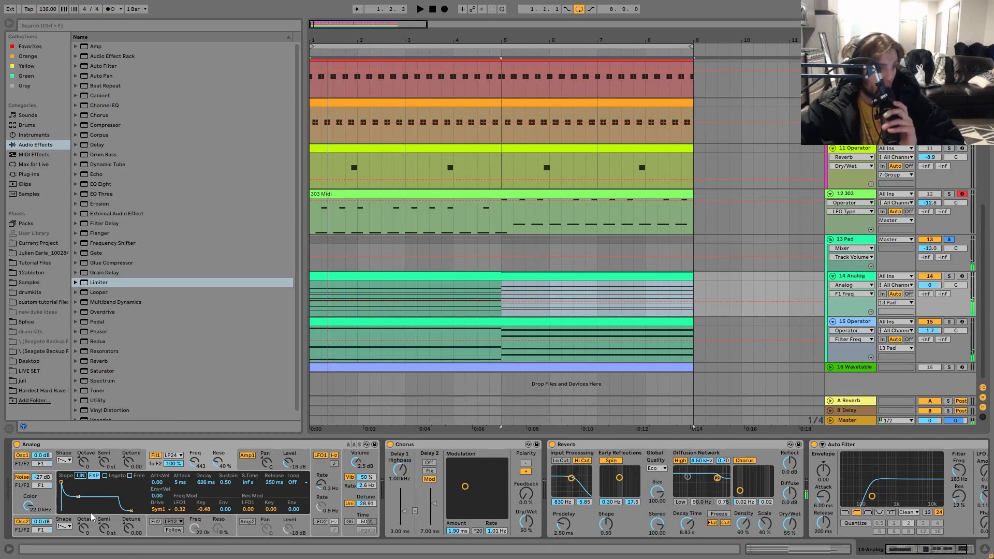
{"action": "left_click", "coordinate": [949, 277]}
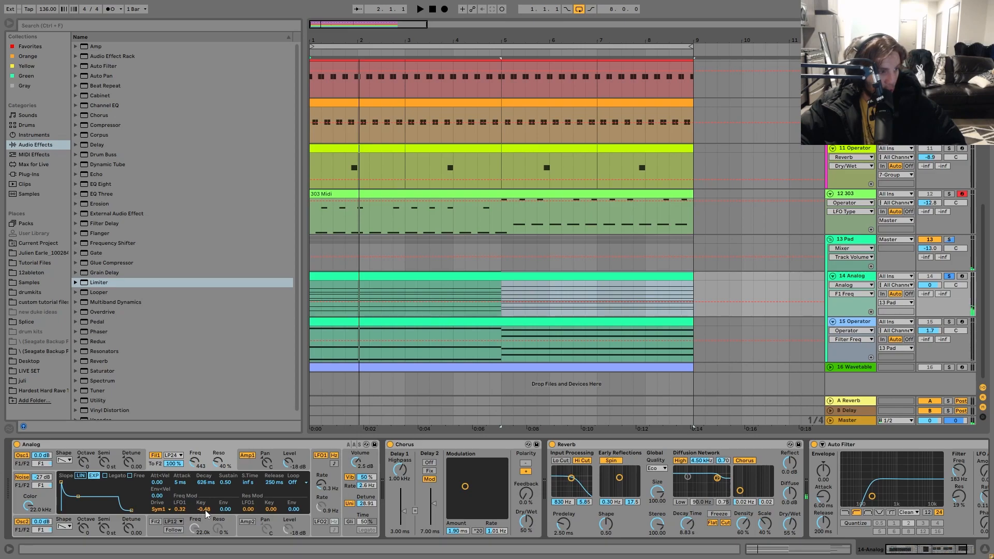
{"action": "left_click", "coordinate": [240, 463]}
{"action": "left_click", "coordinate": [357, 496]}
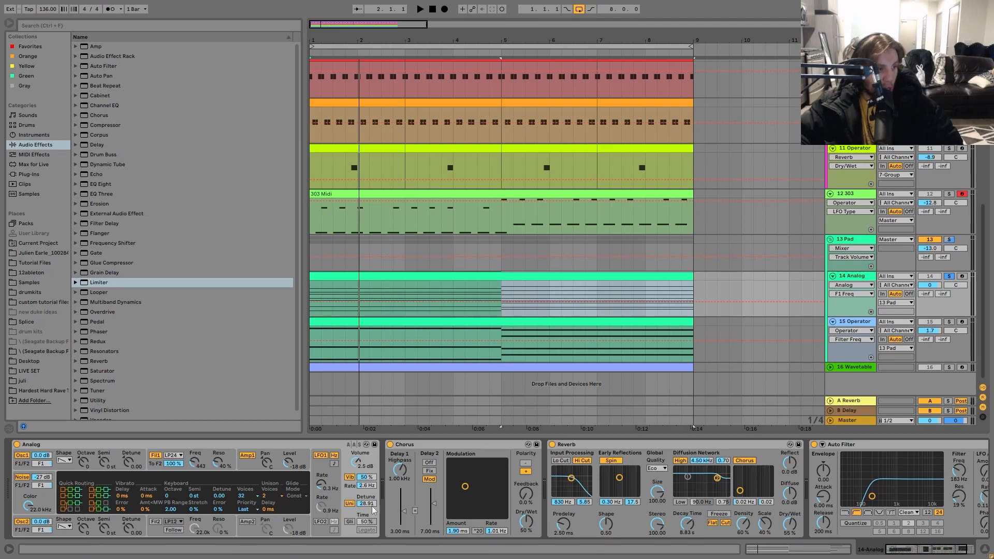
{"action": "scroll", "coordinate": [483, 491], "scroll_direction": "right", "scroll_amount": 3}
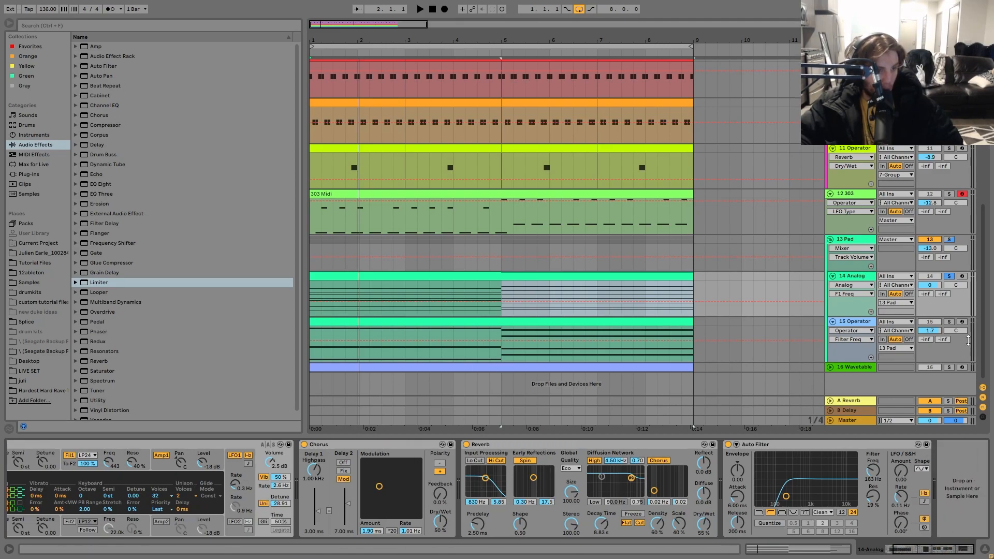
Step: Solo the 15 Operator track, show its devices and audition it from bar 1
{"action": "left_click", "coordinate": [948, 323]}
{"action": "left_click", "coordinate": [849, 325]}
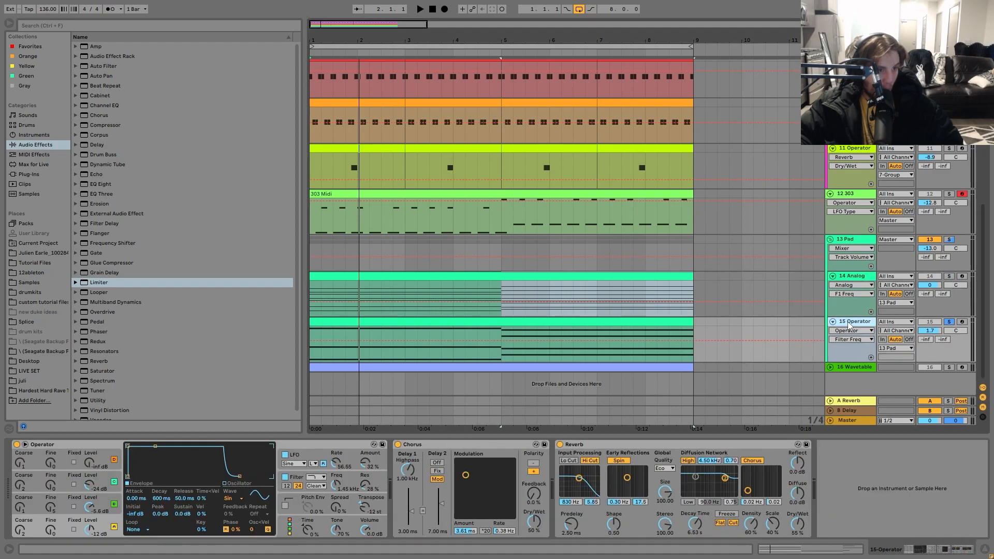
{"action": "key", "text": "space"}
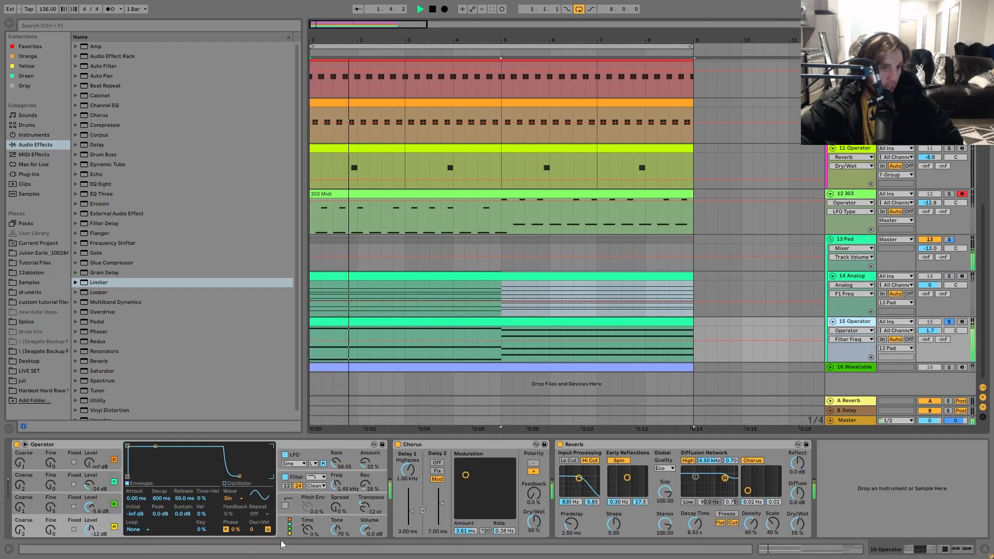
{"action": "key", "text": "space"}
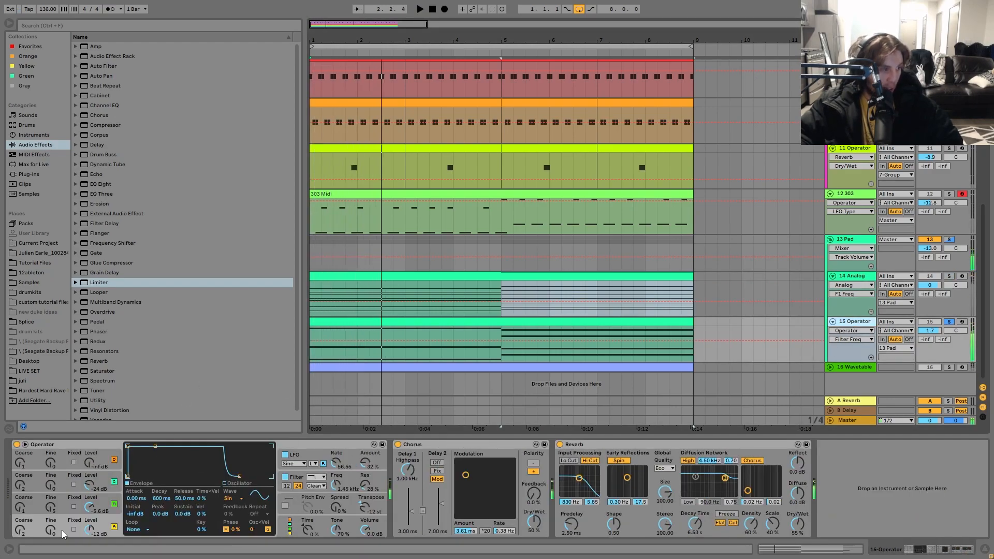
Step: Examine the oscillator B and C levels, filter envelope and LFO settings of the Operator on the 15 Operator track
{"action": "left_click", "coordinate": [99, 506]}
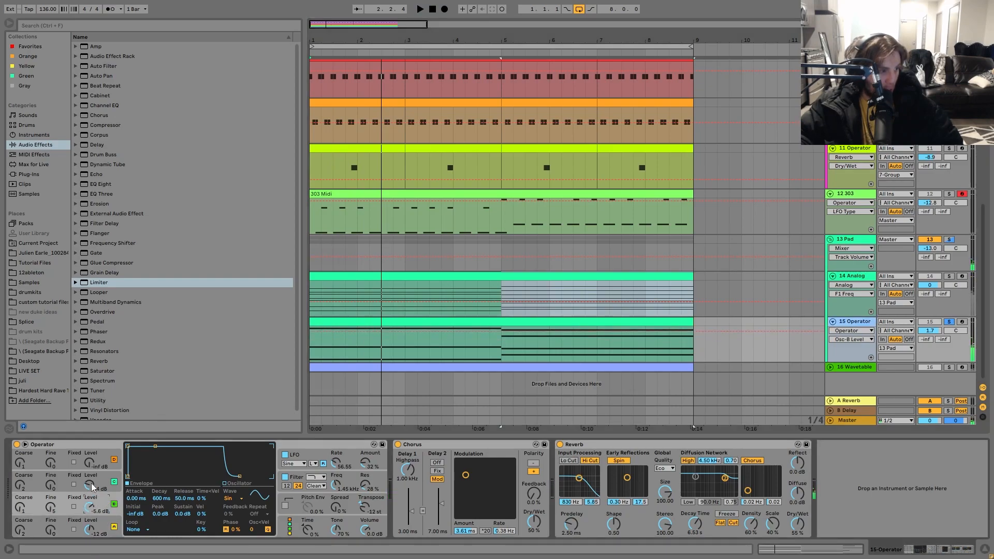
{"action": "left_click", "coordinate": [93, 487]}
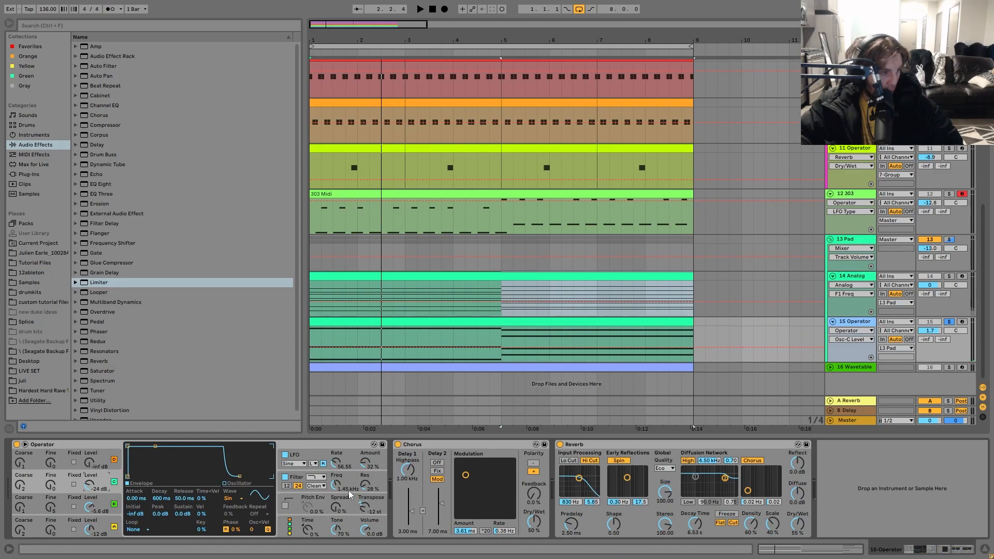
{"action": "left_click", "coordinate": [340, 476]}
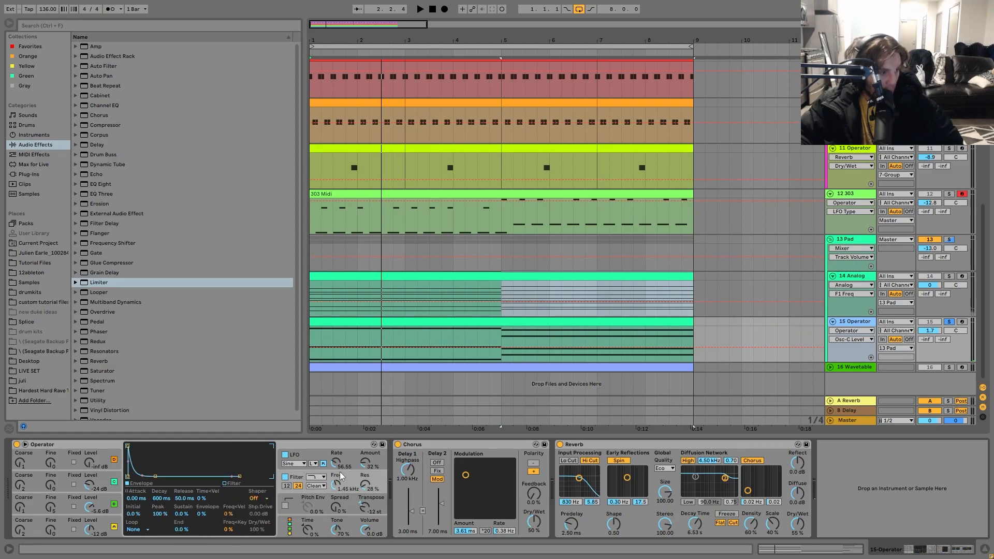
{"action": "left_click", "coordinate": [304, 460]}
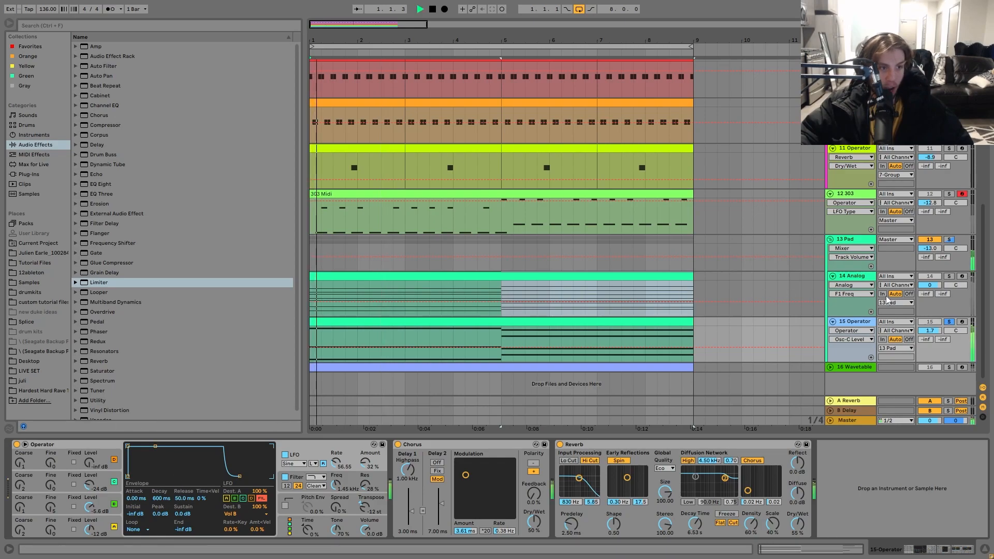
Step: Compare the 14 Analog and 15 Operator tracks by soloing each in turn, and solo the whole 13 Pad group again
{"action": "left_click", "coordinate": [950, 277]}
{"action": "left_click", "coordinate": [854, 285]}
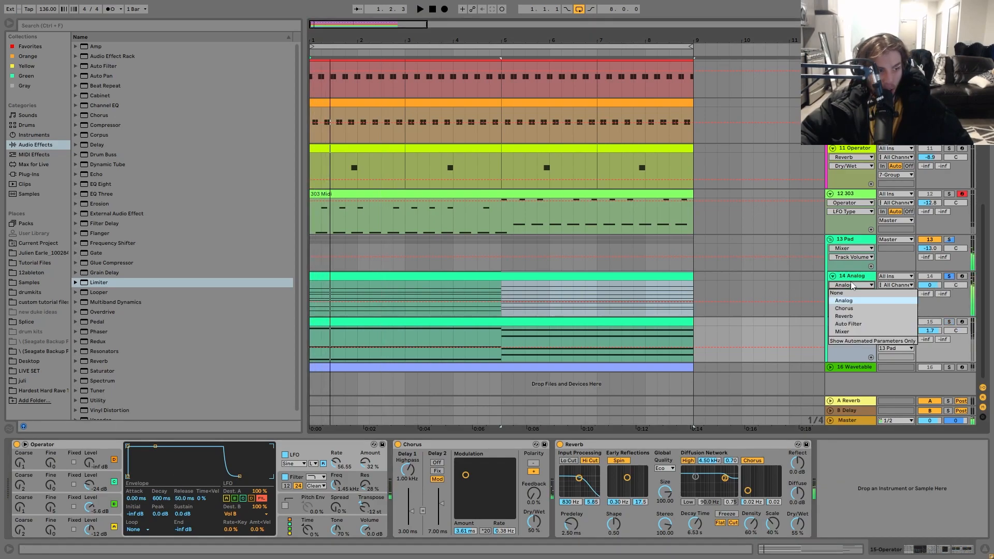
{"action": "left_click", "coordinate": [842, 281]}
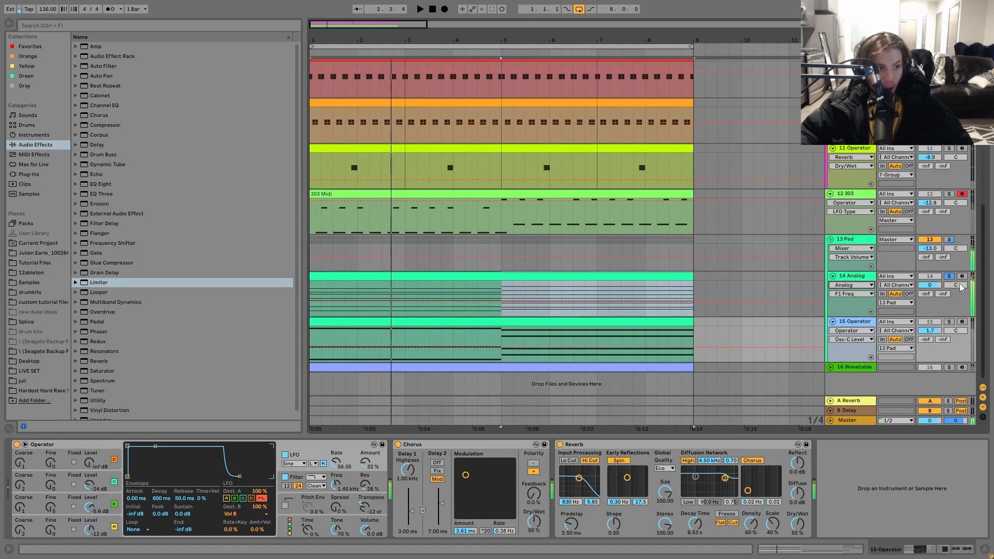
{"action": "left_click", "coordinate": [949, 322]}
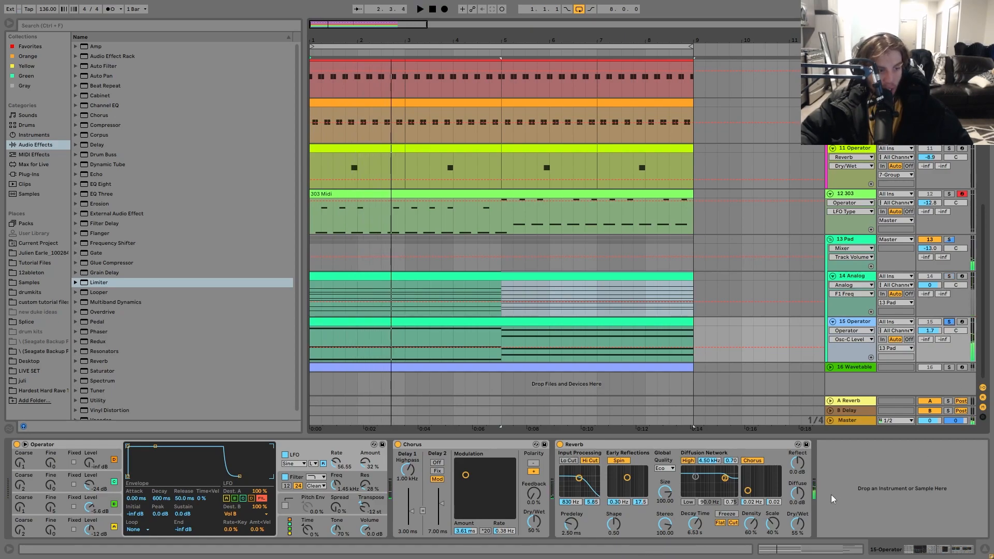
{"action": "left_click", "coordinate": [949, 240]}
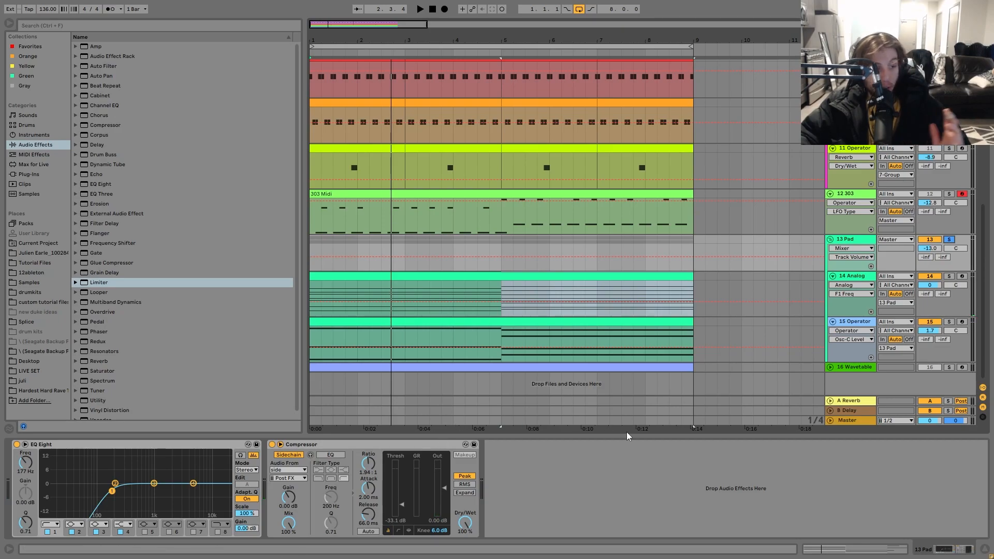
Step: Solo the 16 Wavetable track, unfold it to show its devices and play it from bar 1
{"action": "left_click", "coordinate": [949, 367]}
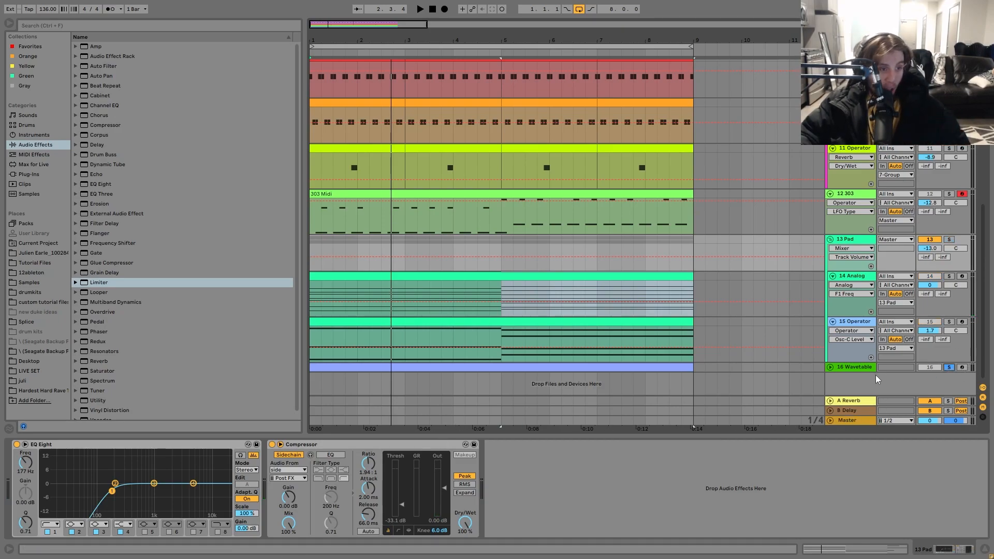
{"action": "left_click", "coordinate": [844, 367]}
{"action": "left_click", "coordinate": [829, 368]}
{"action": "key", "text": "space"}
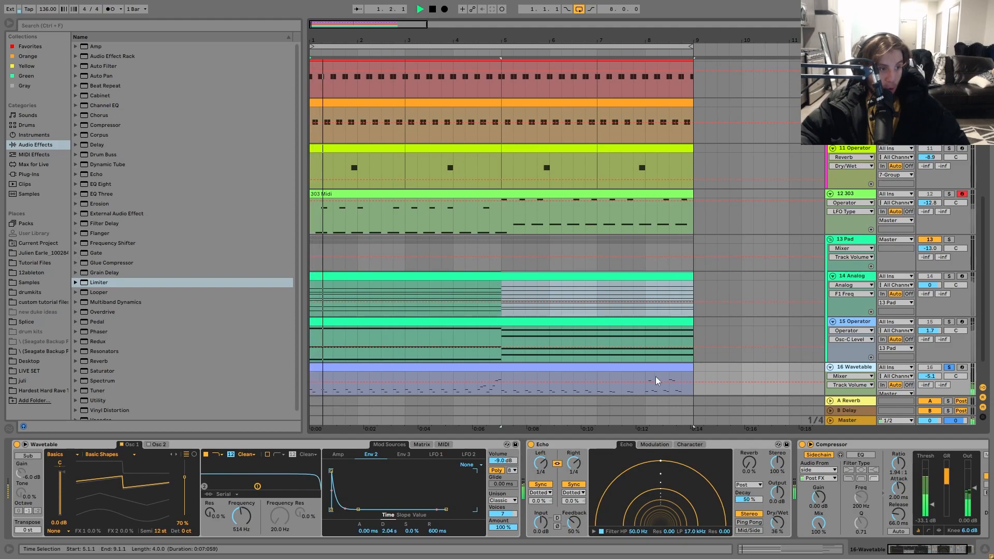
Step: Open the 16 Wavetable clip's notes and follow the arpeggio pattern during playback
{"action": "double_click", "coordinate": [633, 376]}
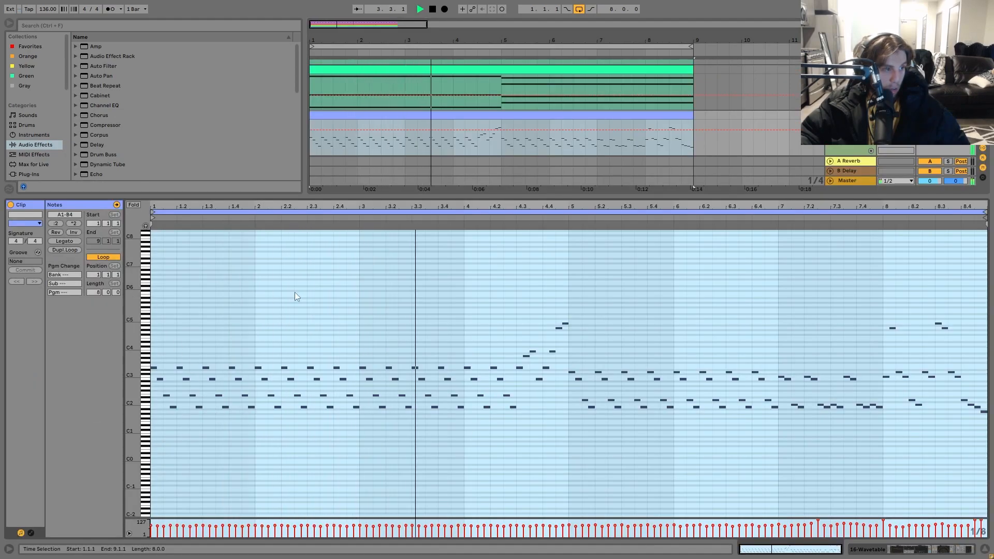
{"action": "left_click", "coordinate": [469, 303]}
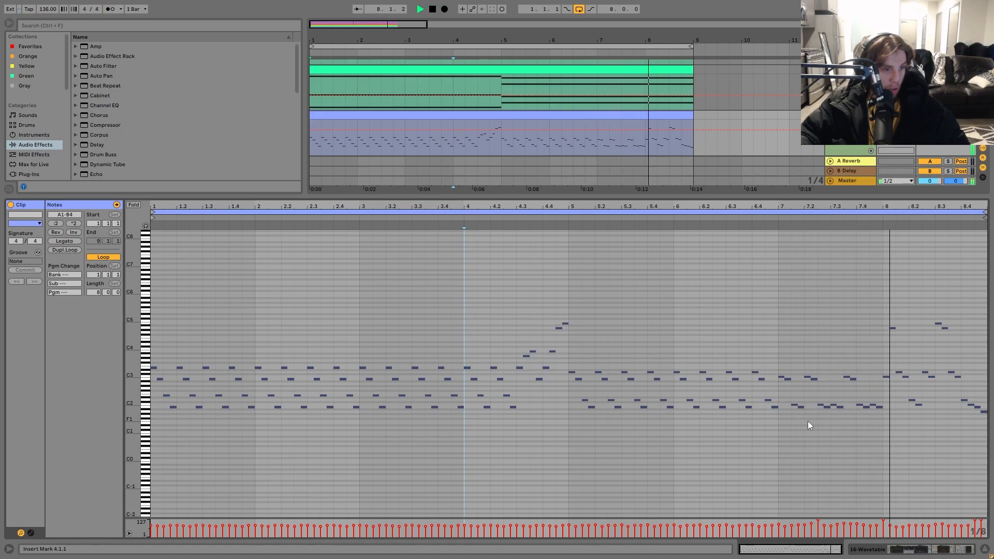
{"action": "key", "text": "space"}
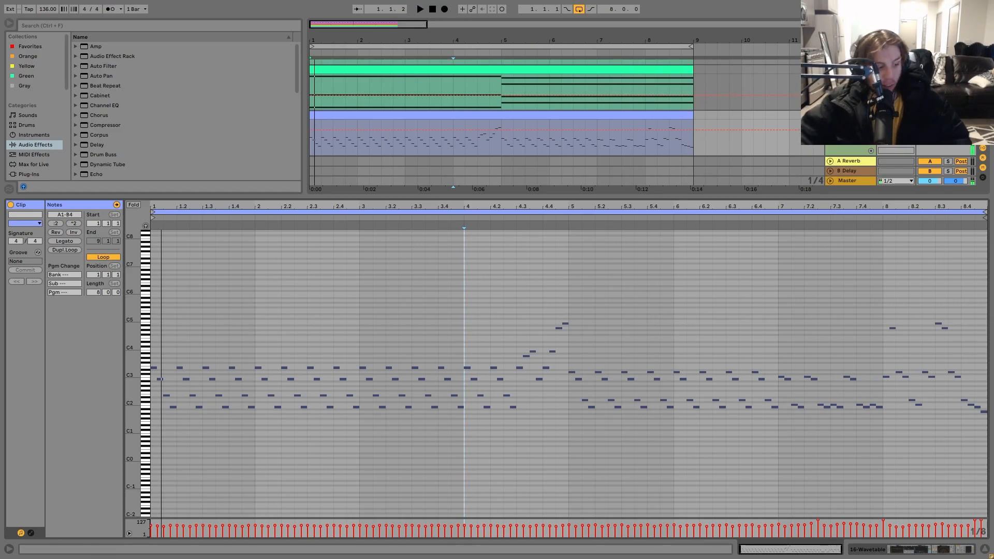
Step: Examine the arpeggio's notes up close and select the repeating B1 notes in bars 1 to 4 of the 16 Wavetable clip
{"action": "left_click_drag", "start_coordinate": [148, 374], "coordinate": [167, 445]}
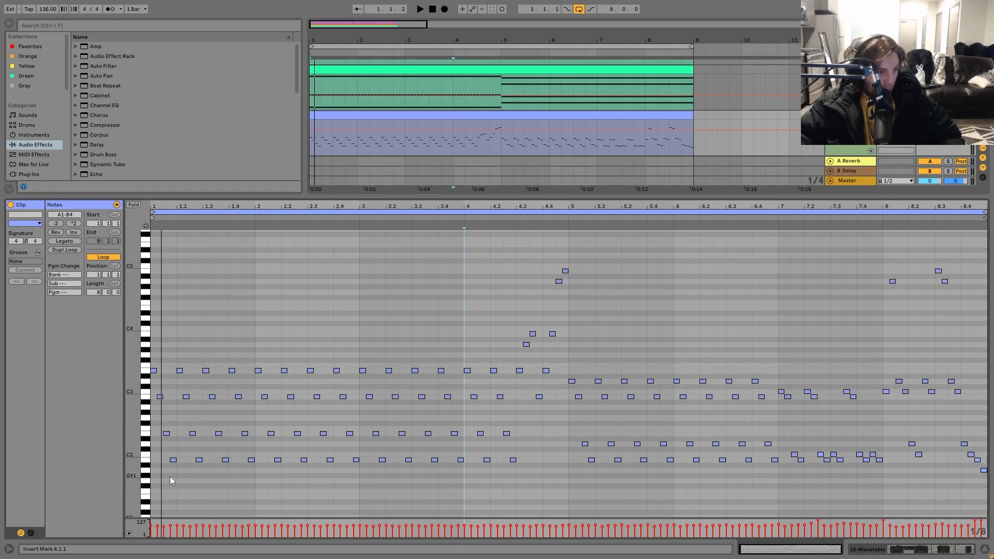
{"action": "left_click", "coordinate": [162, 451]}
{"action": "left_click_drag", "start_coordinate": [163, 449], "coordinate": [552, 499]}
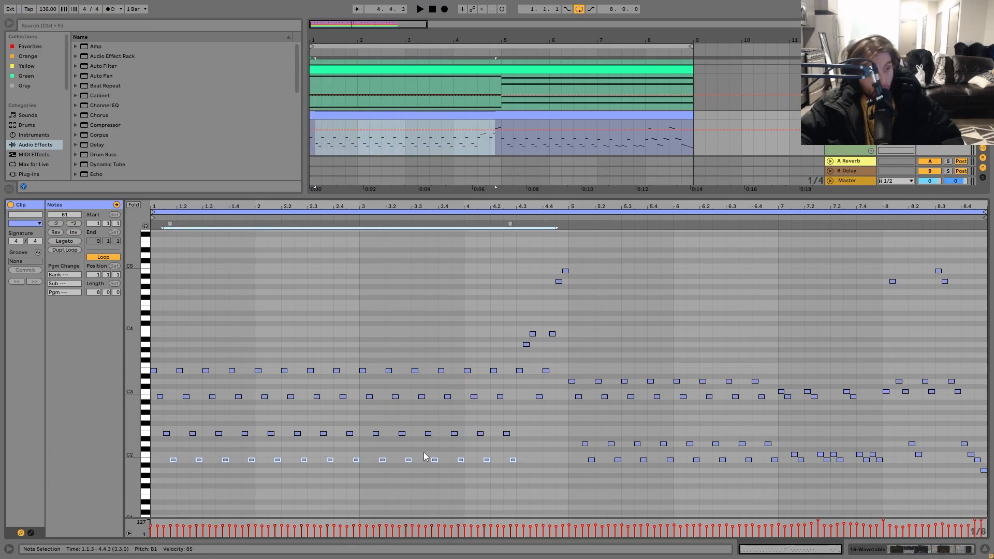
Step: Play the arpeggio and select groups of its notes in bars 2, 5 and 7 to 8 to compare how the pattern changes
{"action": "key", "text": "space"}
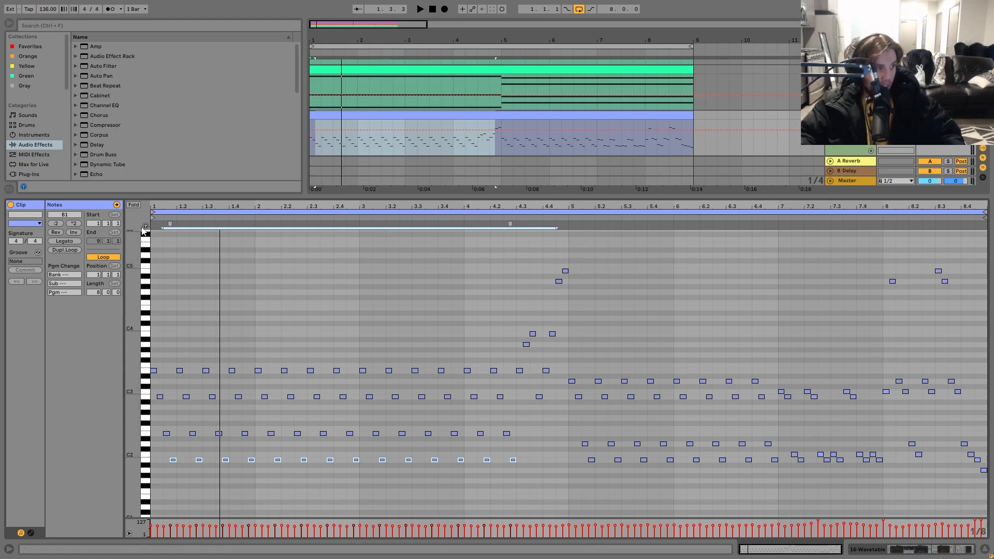
{"action": "left_click_drag", "start_coordinate": [288, 311], "coordinate": [328, 489]}
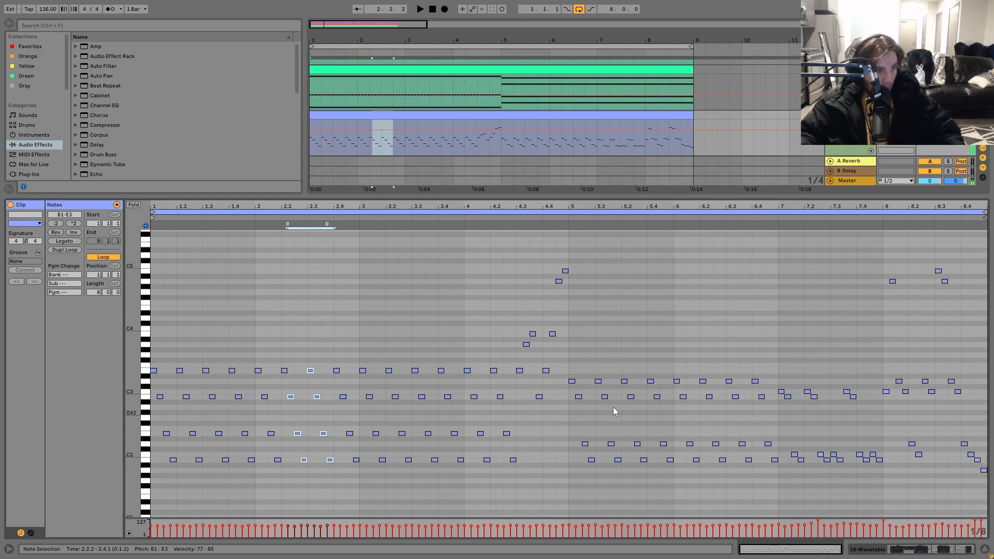
{"action": "left_click", "coordinate": [598, 357]}
{"action": "left_click_drag", "start_coordinate": [598, 362], "coordinate": [622, 461]}
{"action": "left_click_drag", "start_coordinate": [778, 387], "coordinate": [916, 497]}
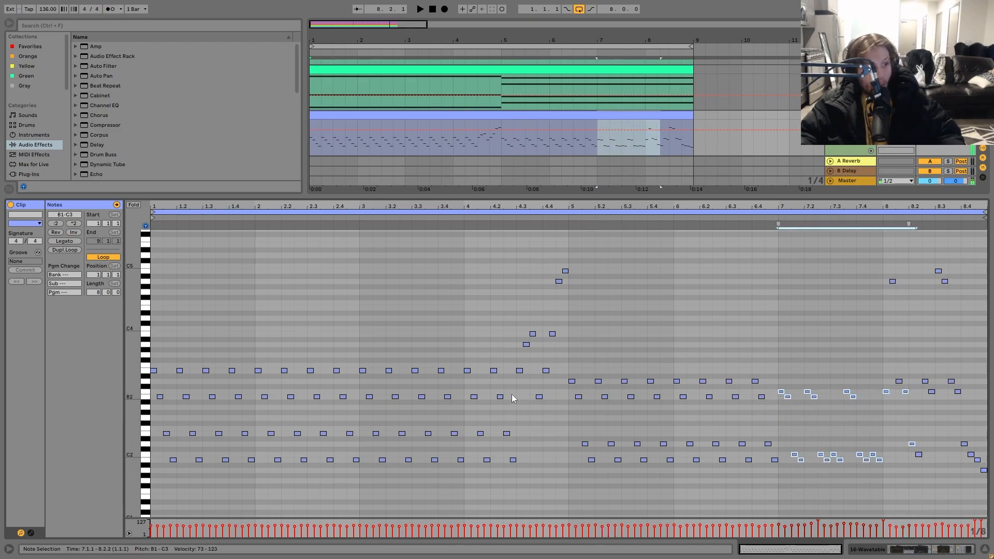
Step: Select the rising run from 4.3 to the end of bar 4, audition it in context, and clear the note selection
{"action": "left_click_drag", "start_coordinate": [517, 428], "coordinate": [569, 264]}
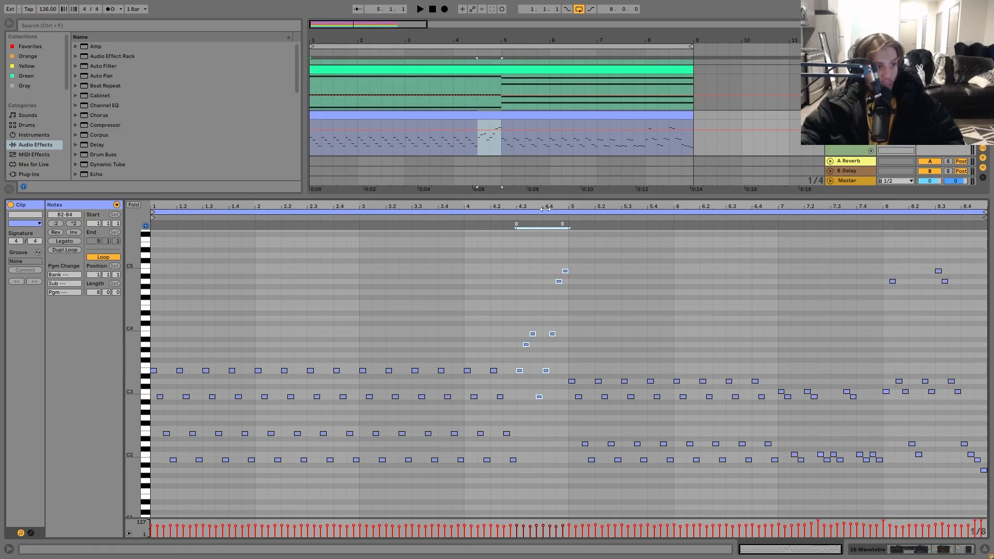
{"action": "left_click", "coordinate": [513, 220]}
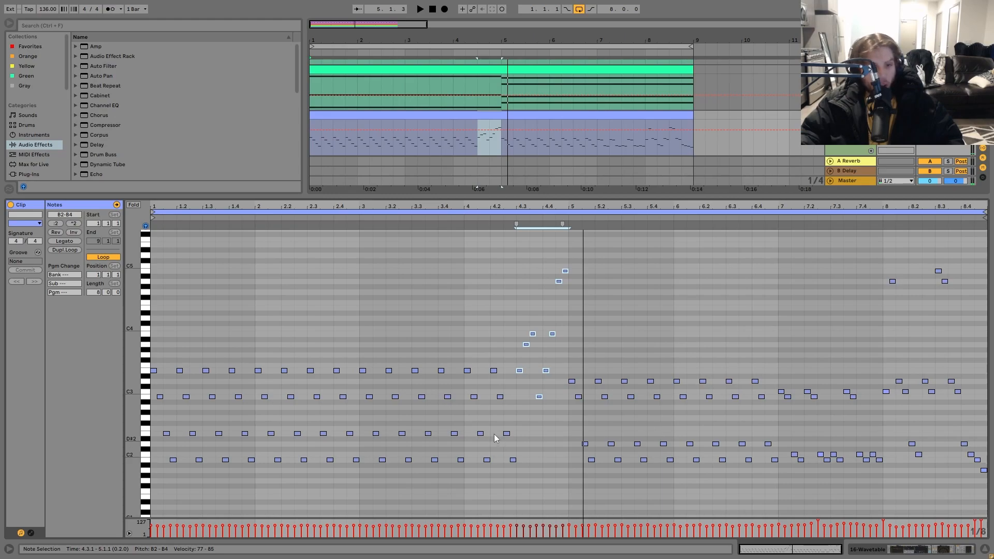
{"action": "left_click", "coordinate": [466, 117]}
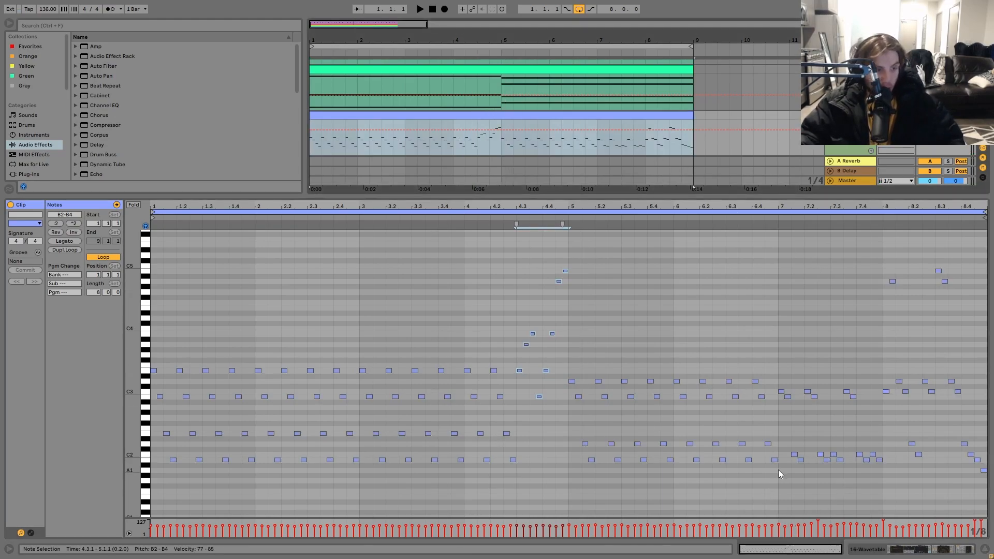
{"action": "left_click", "coordinate": [755, 473]}
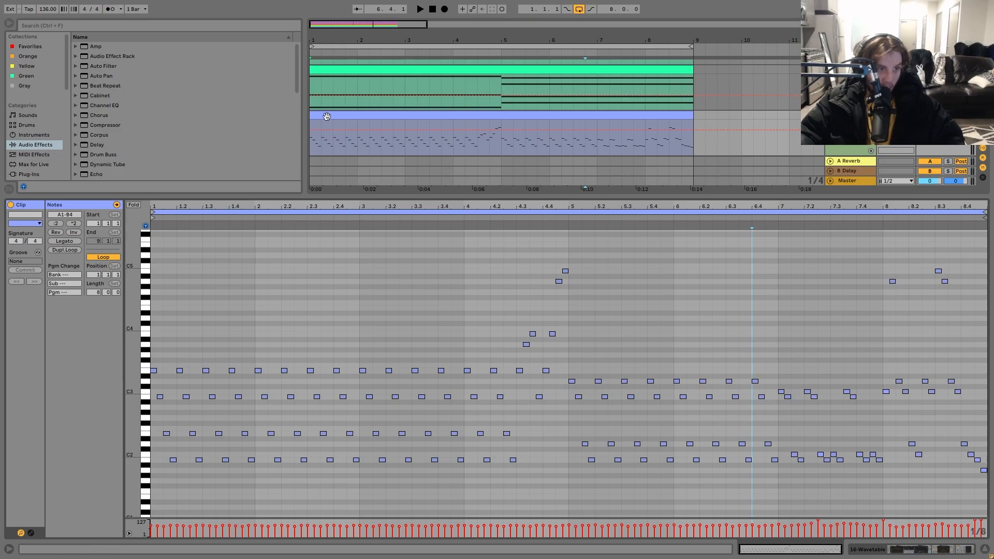
Step: Show the 16 Wavetable track's devices and examine the Wavetable modulation matrix, Echo and Compressor during playback
{"action": "key", "text": "shift+Tab"}
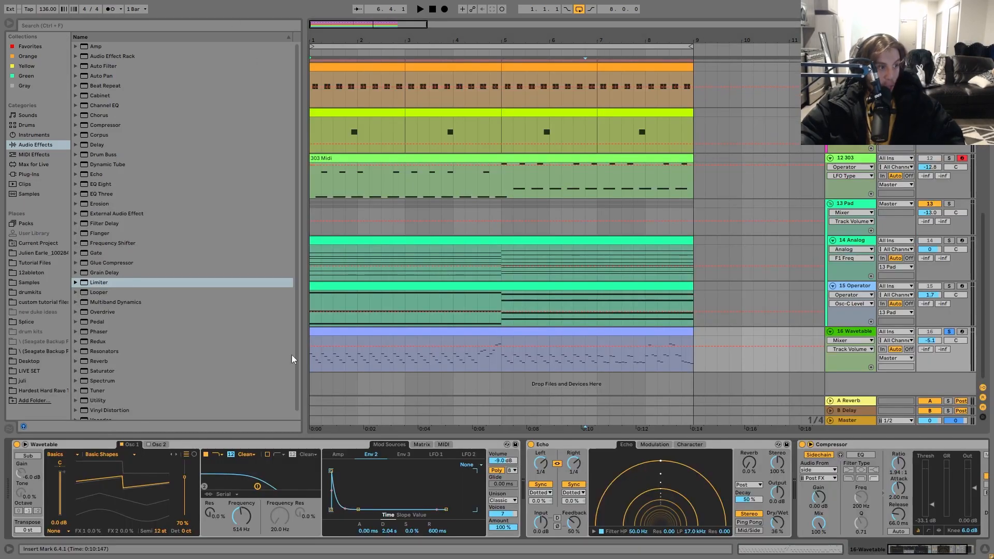
{"action": "left_click", "coordinate": [73, 455]}
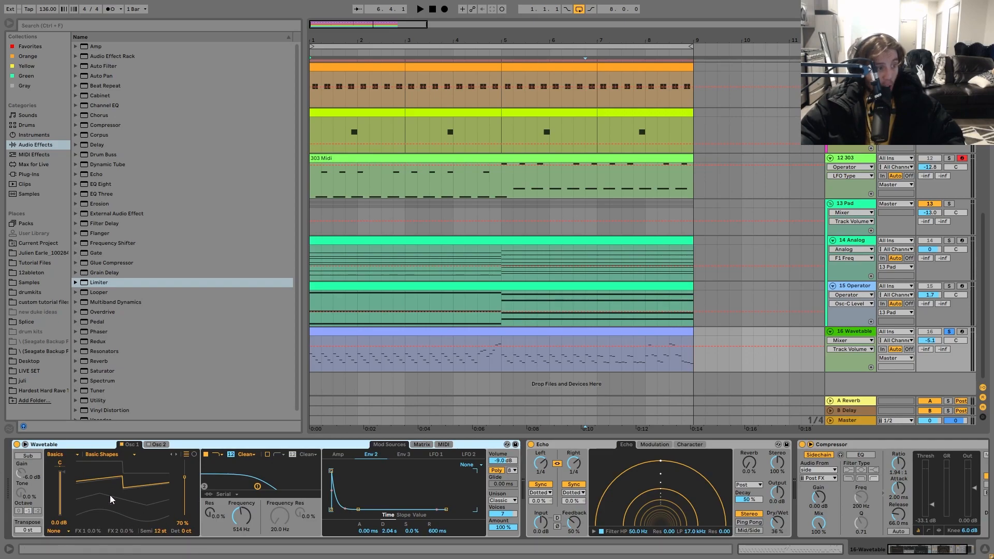
{"action": "left_click", "coordinate": [420, 445]}
{"action": "key", "text": "space"}
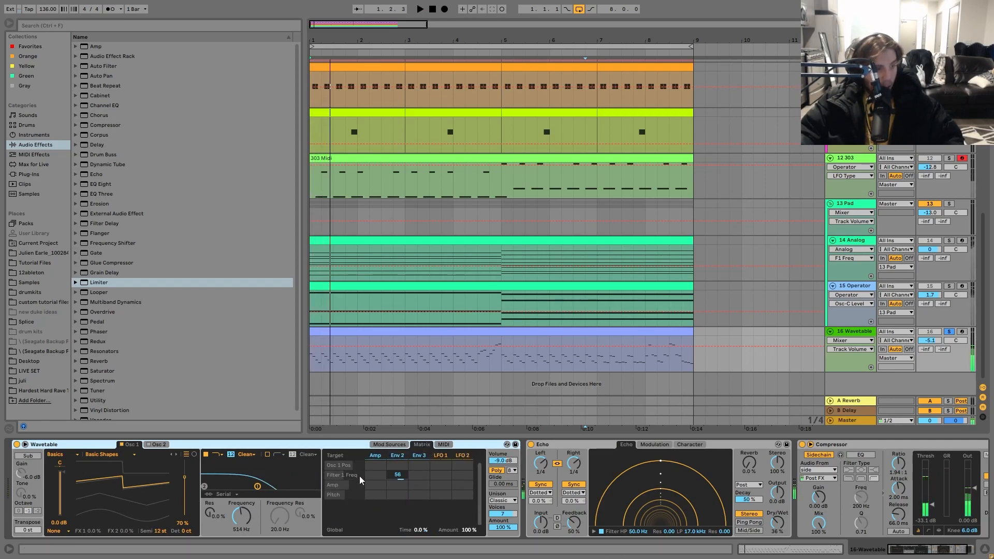
{"action": "scroll", "coordinate": [579, 533], "scroll_direction": "right", "scroll_amount": 3}
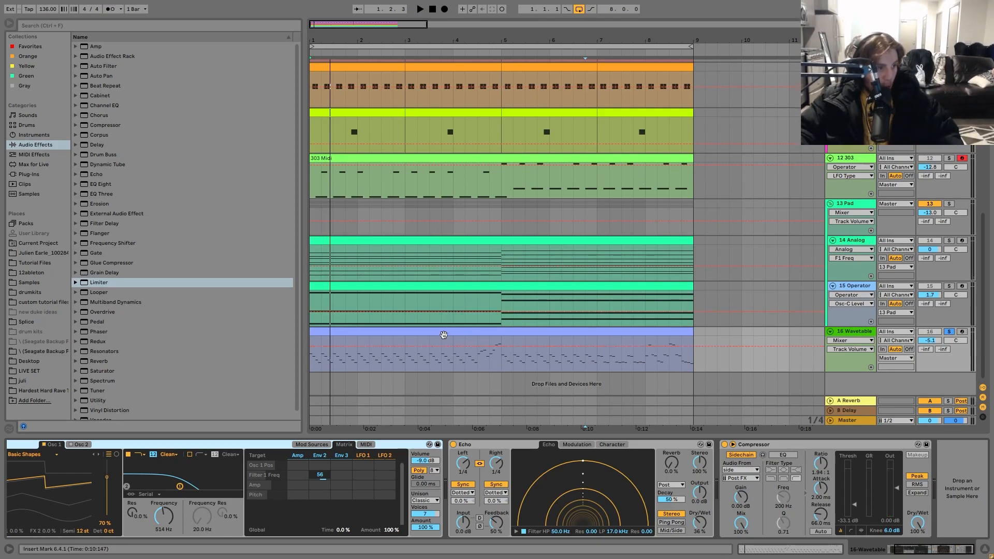
Step: Unsolo the 16 Wavetable track and play the arpeggio together with the full mix
{"action": "left_click", "coordinate": [941, 331]}
{"action": "left_click", "coordinate": [950, 333]}
{"action": "key", "text": "space"}
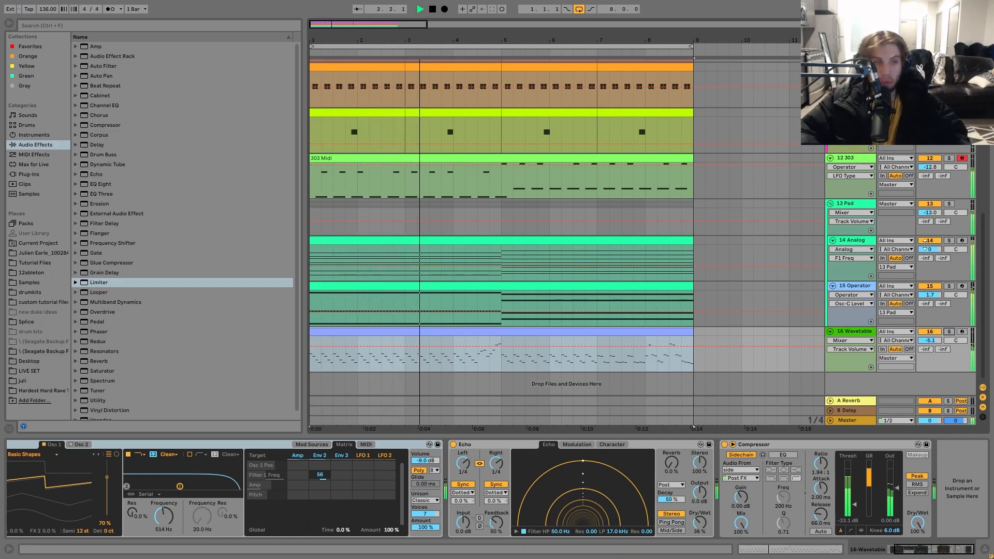
{"action": "key", "text": "space"}
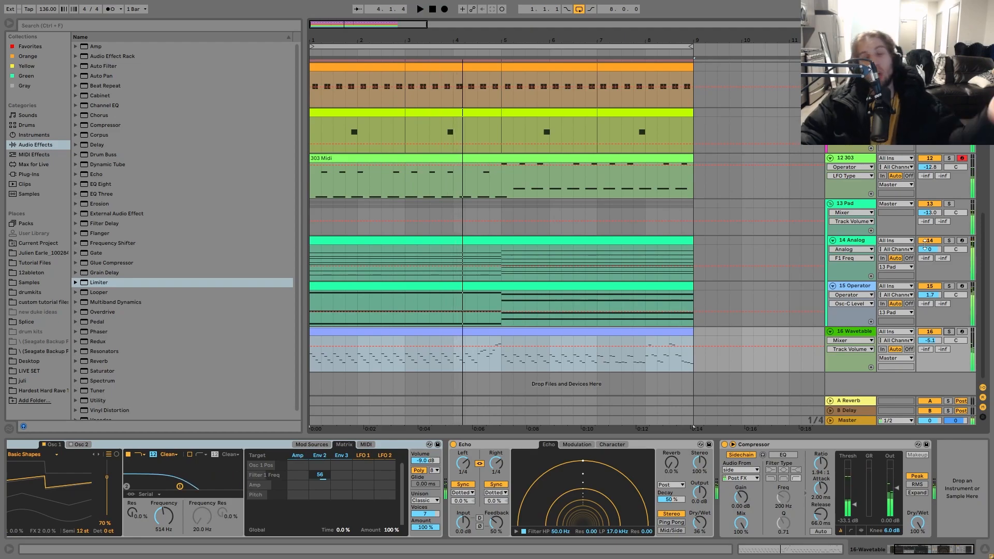